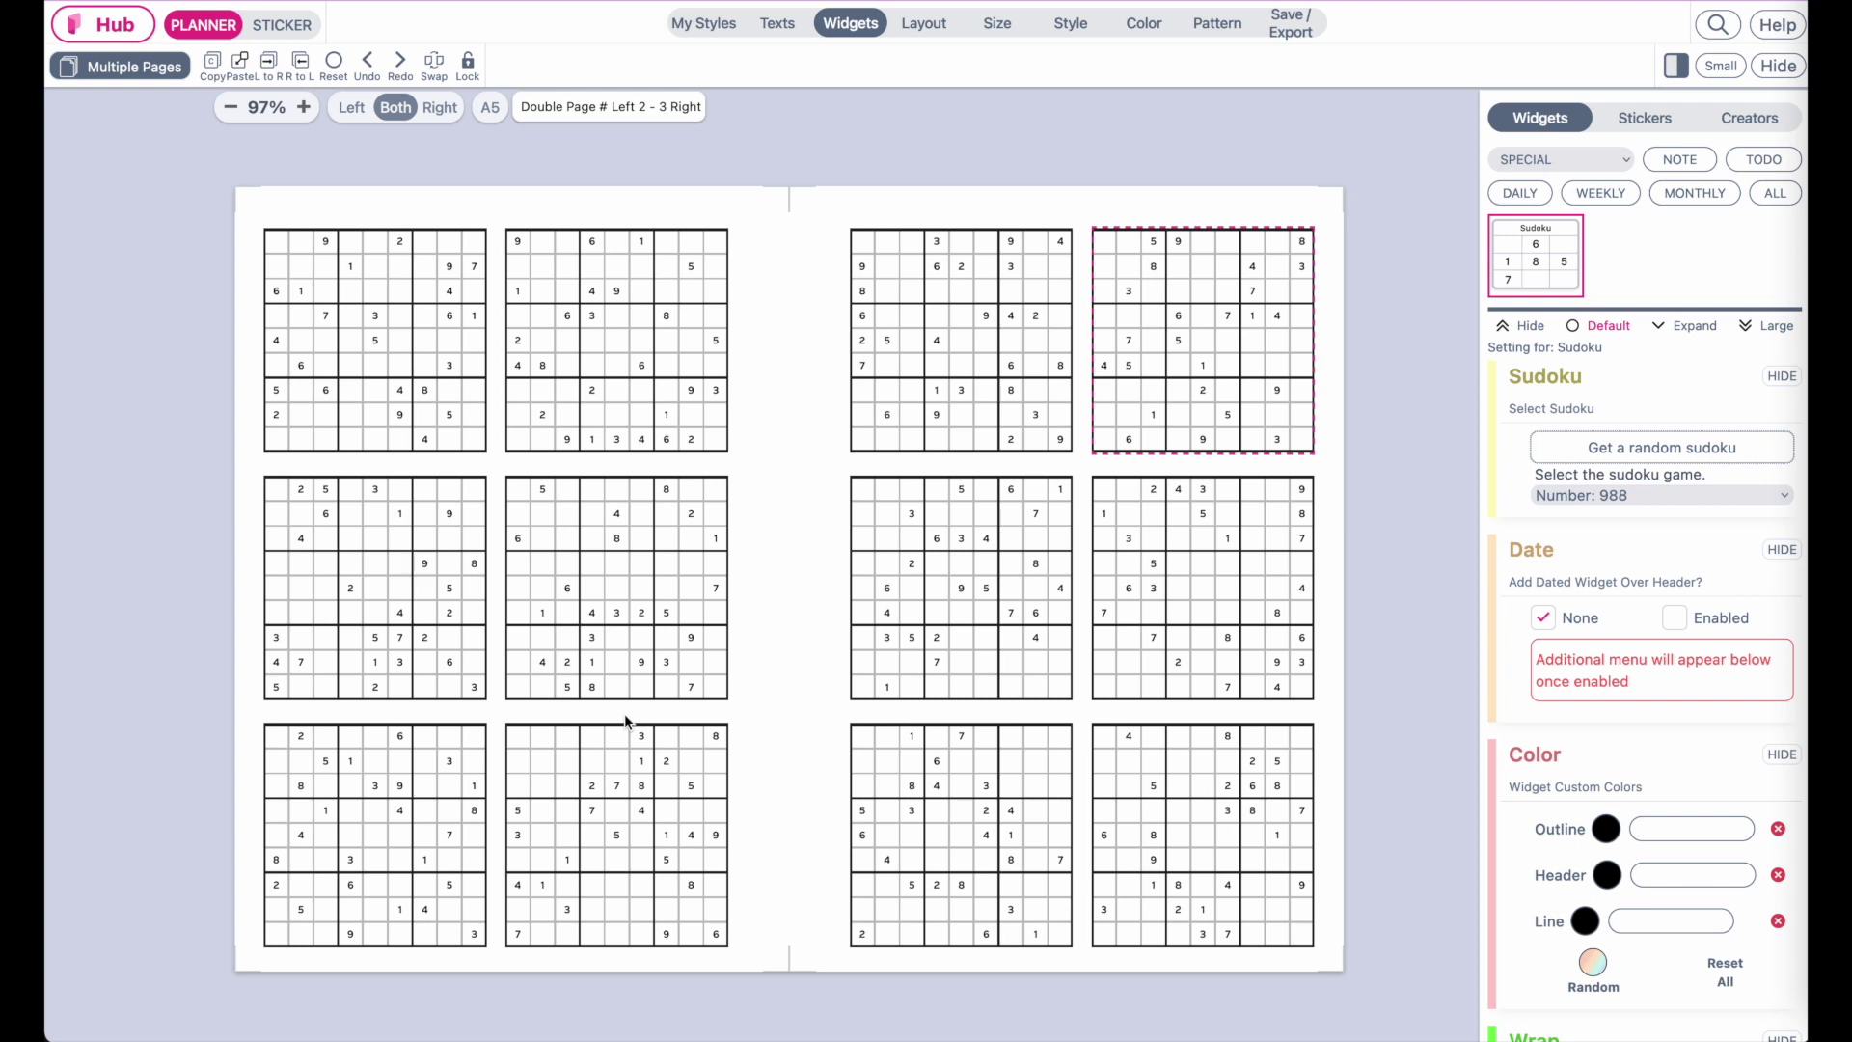
Expand the widget catalogue and keep the SPECIAL category selected.
{"action": "left_click", "coordinate": [1695, 328]}
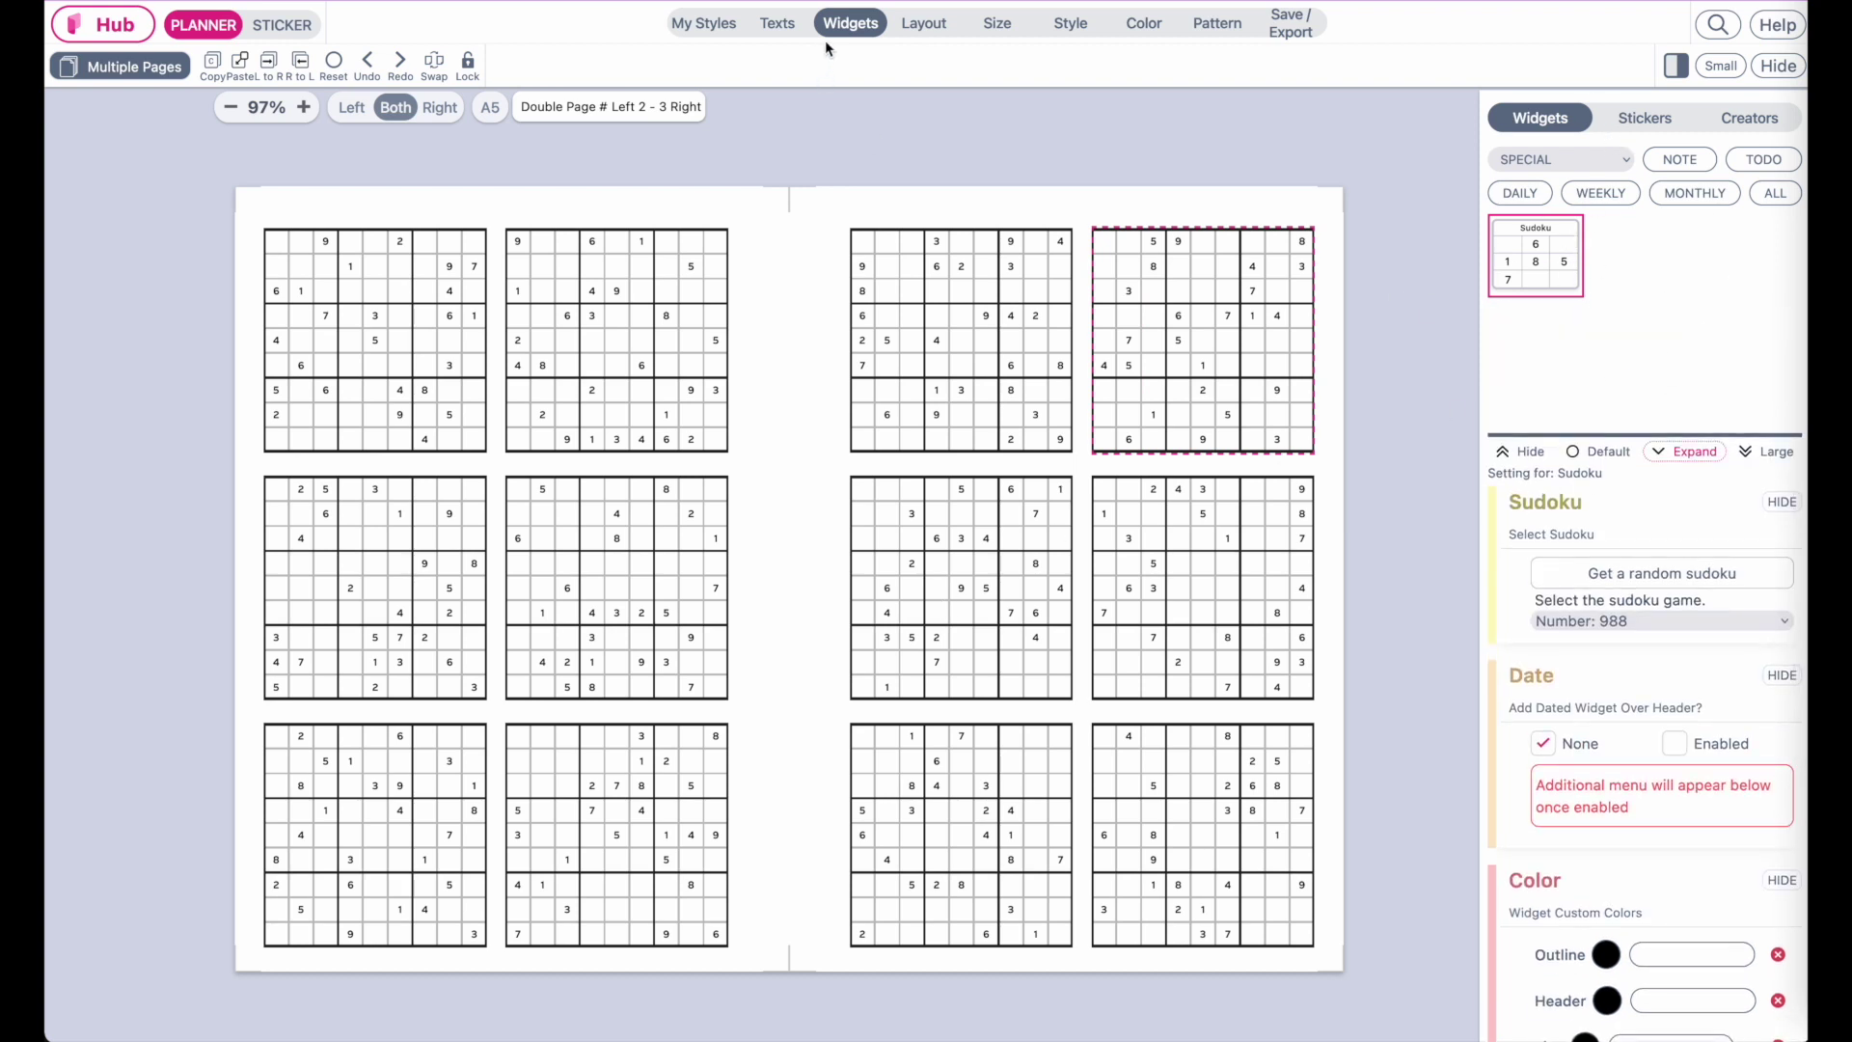
{"action": "left_click", "coordinate": [1534, 161]}
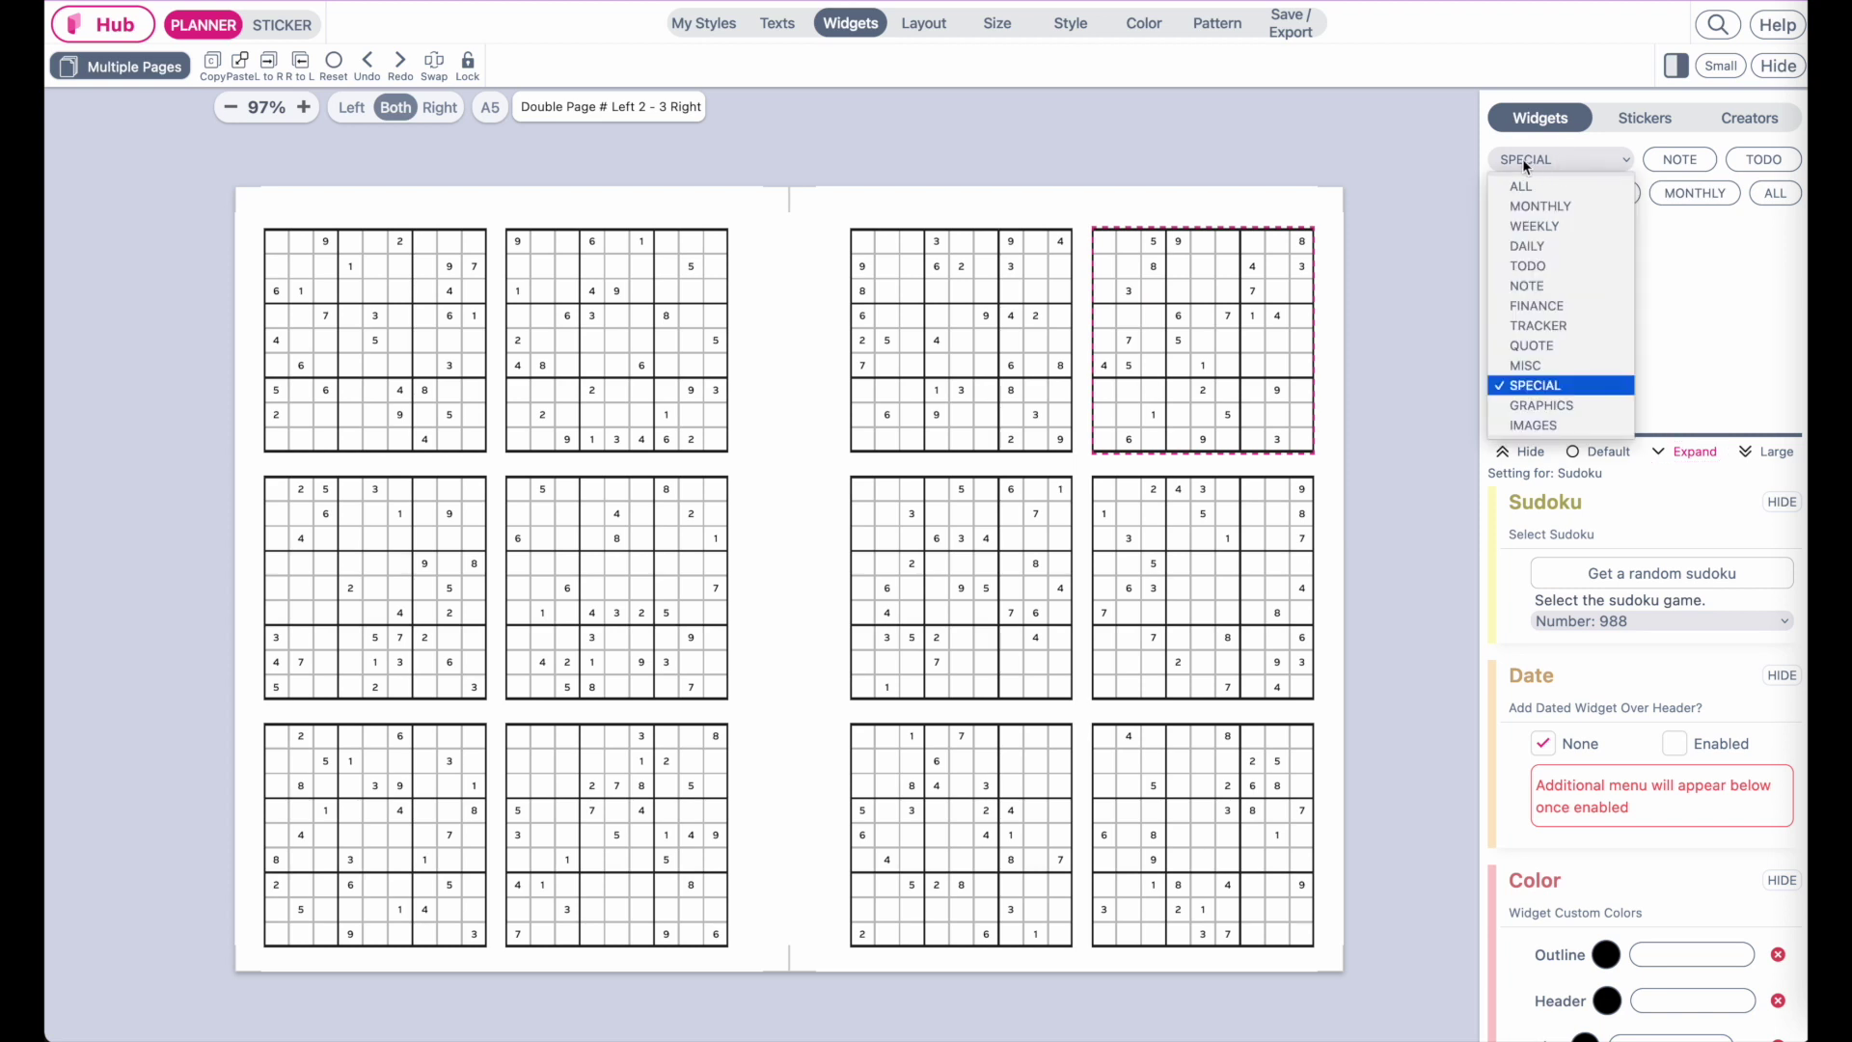
{"action": "left_click", "coordinate": [1733, 340]}
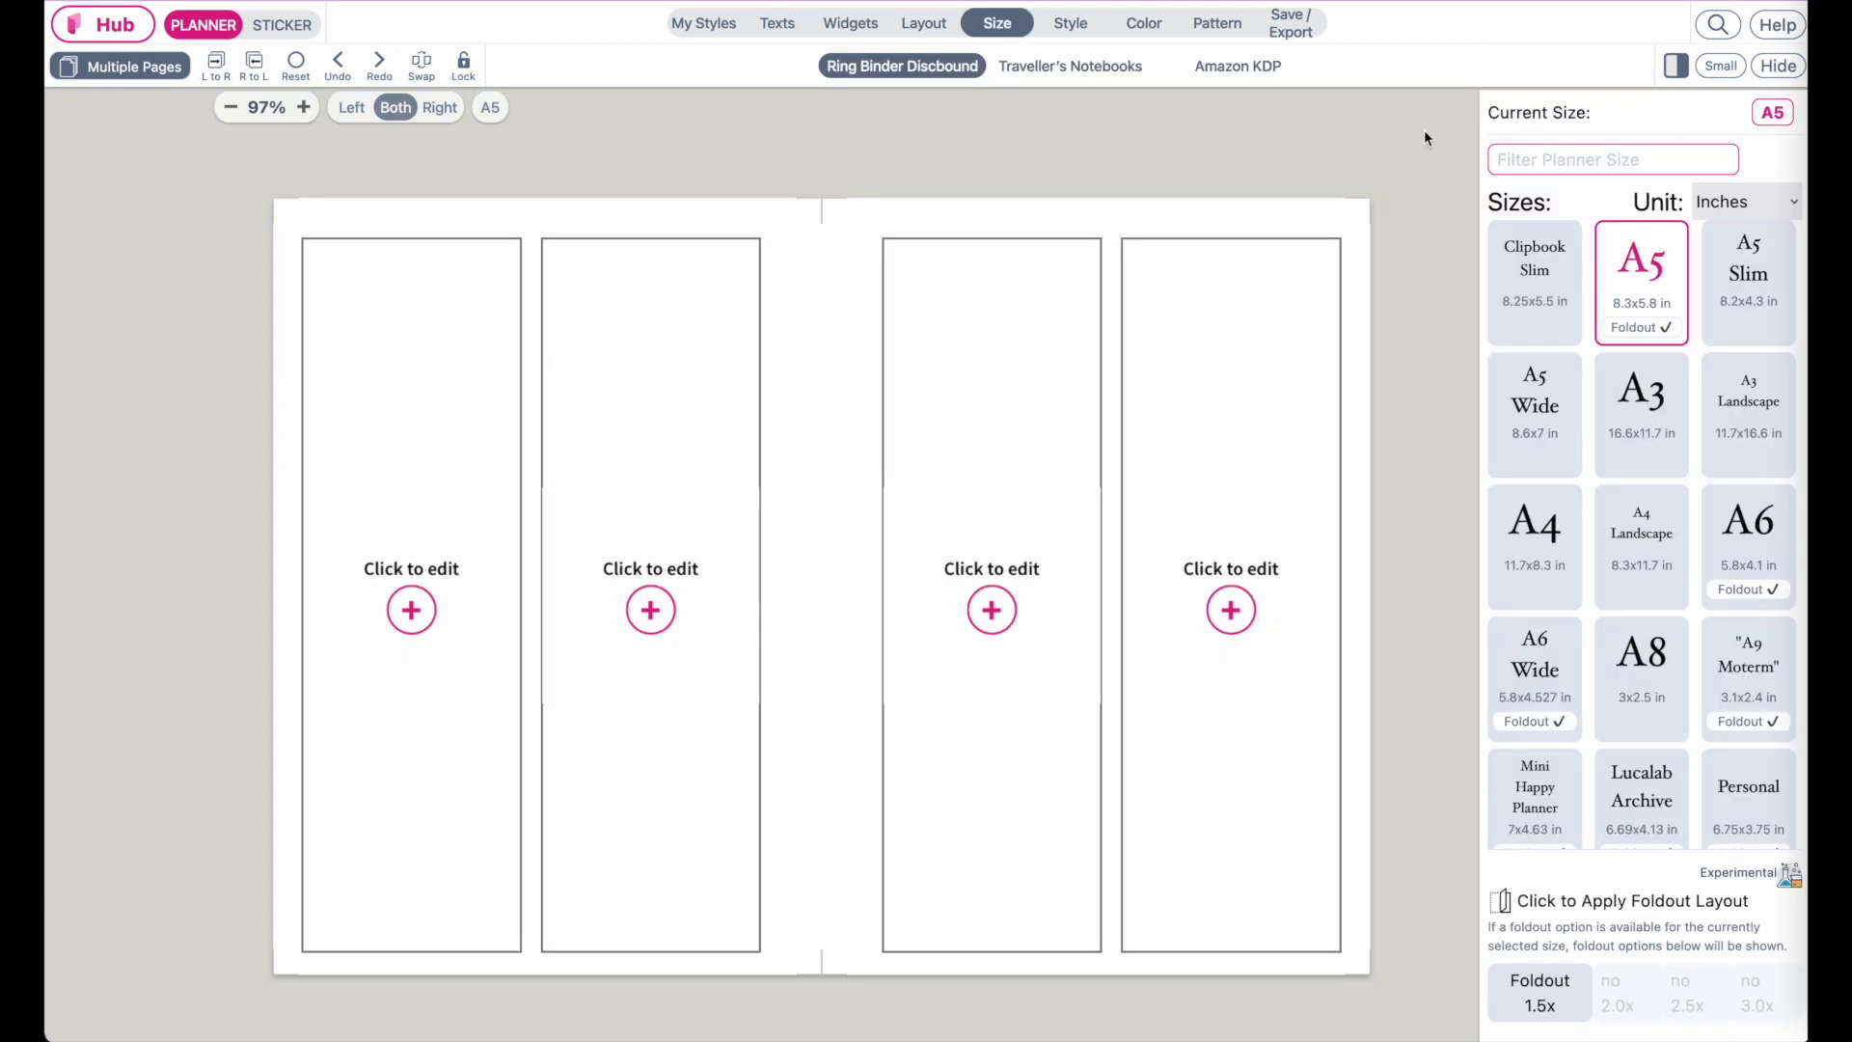
Add two bottom rows in the Adjust layout editor for a three-row grid.
{"action": "left_click", "coordinate": [939, 23]}
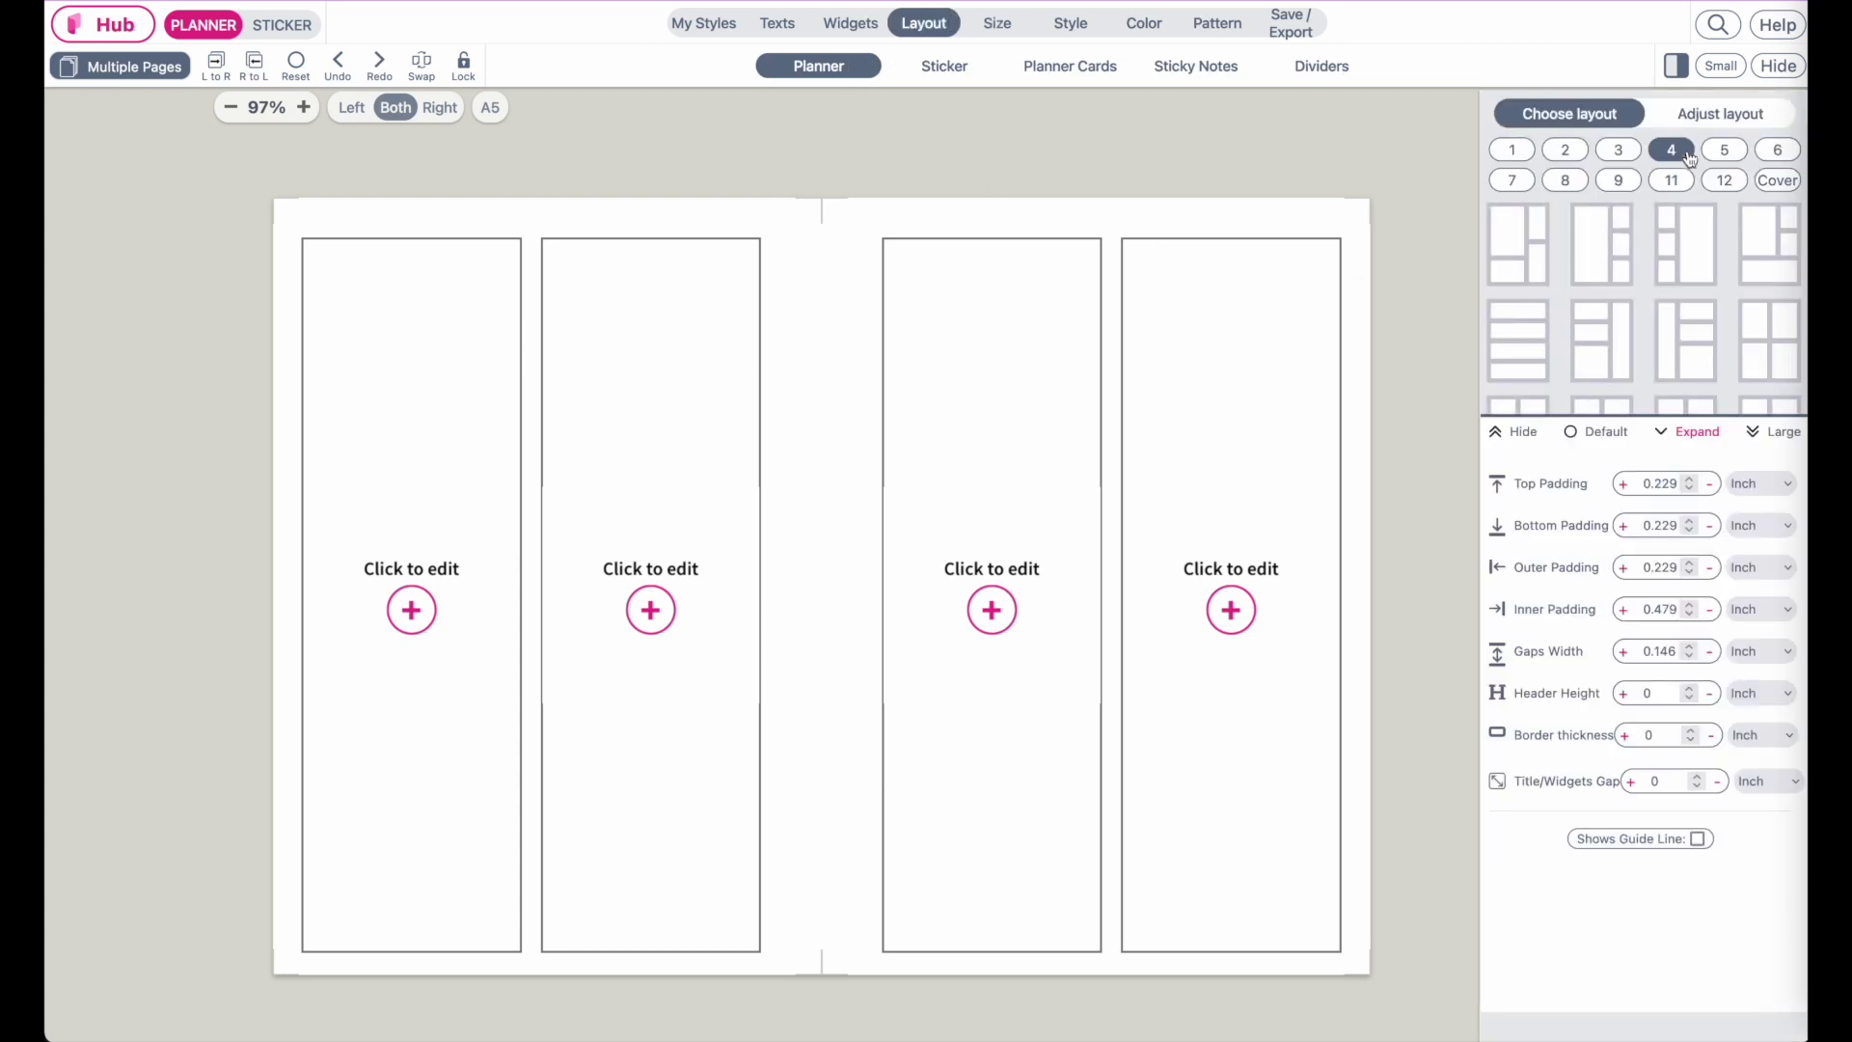
{"action": "left_click", "coordinate": [1712, 119]}
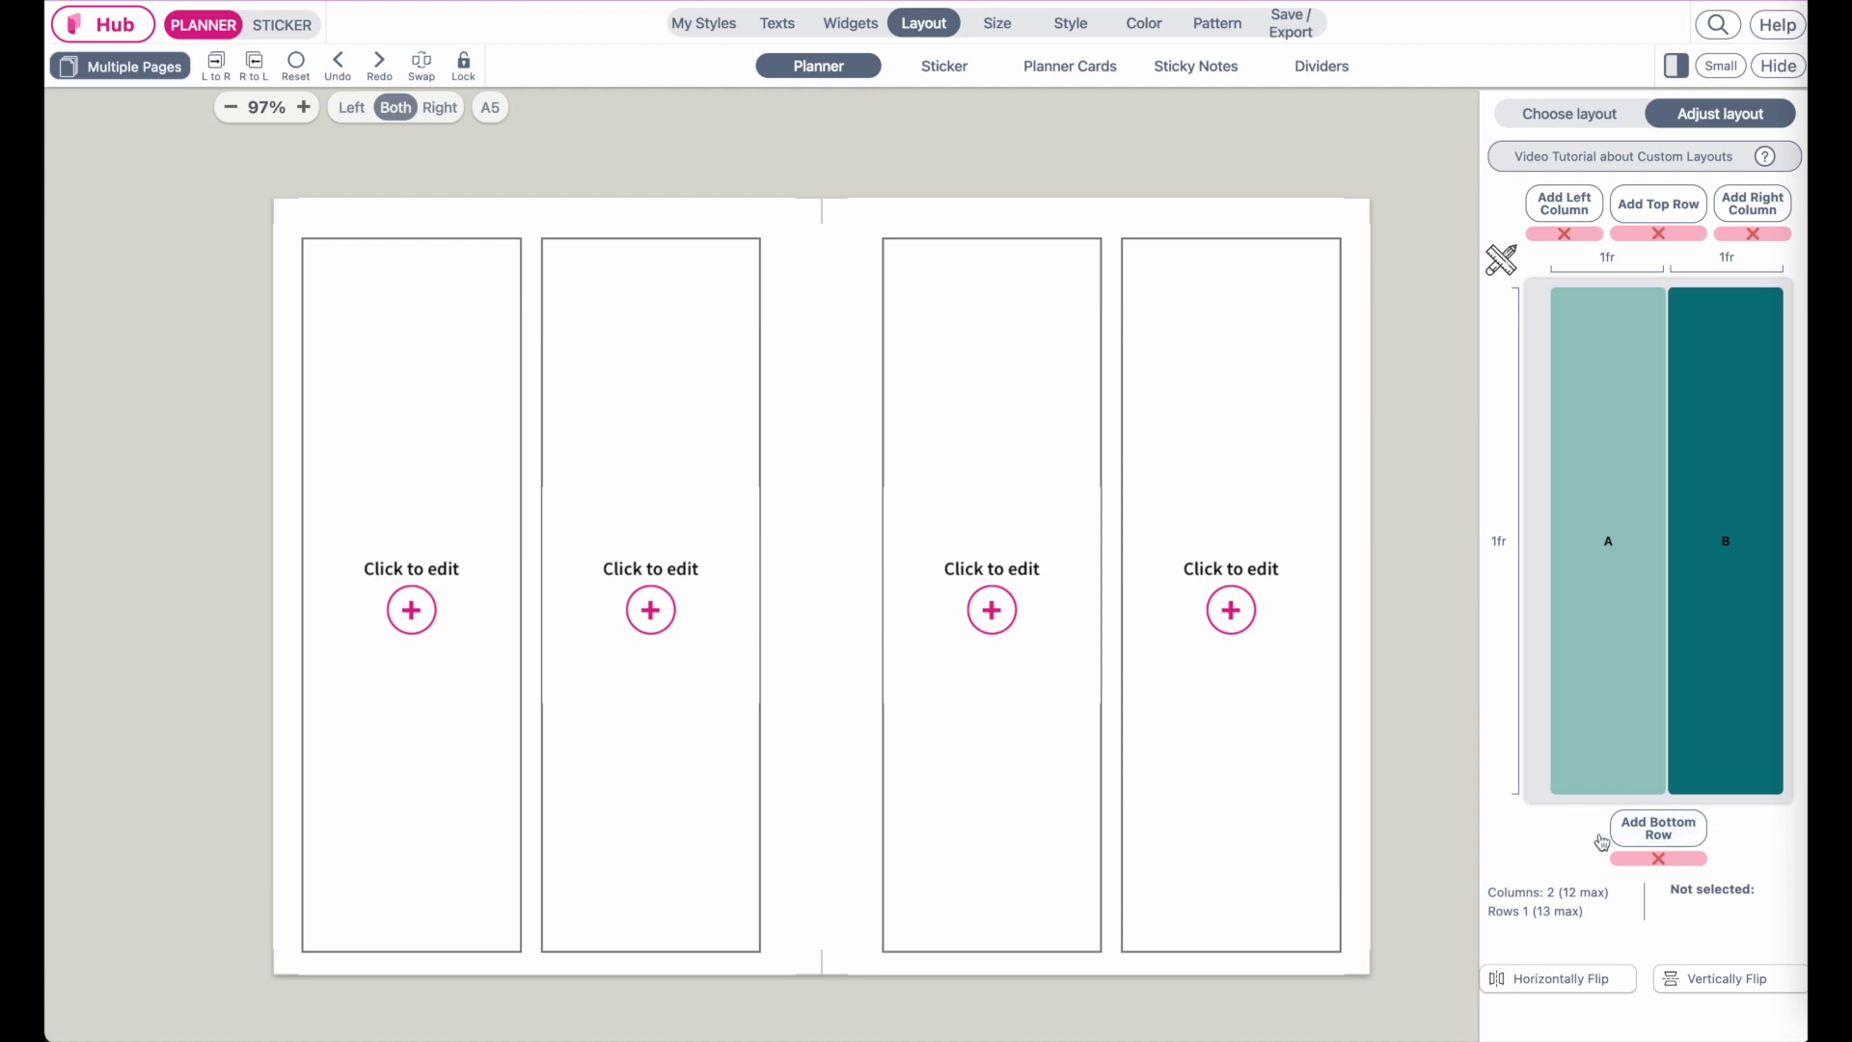
{"action": "left_click", "coordinate": [1657, 835]}
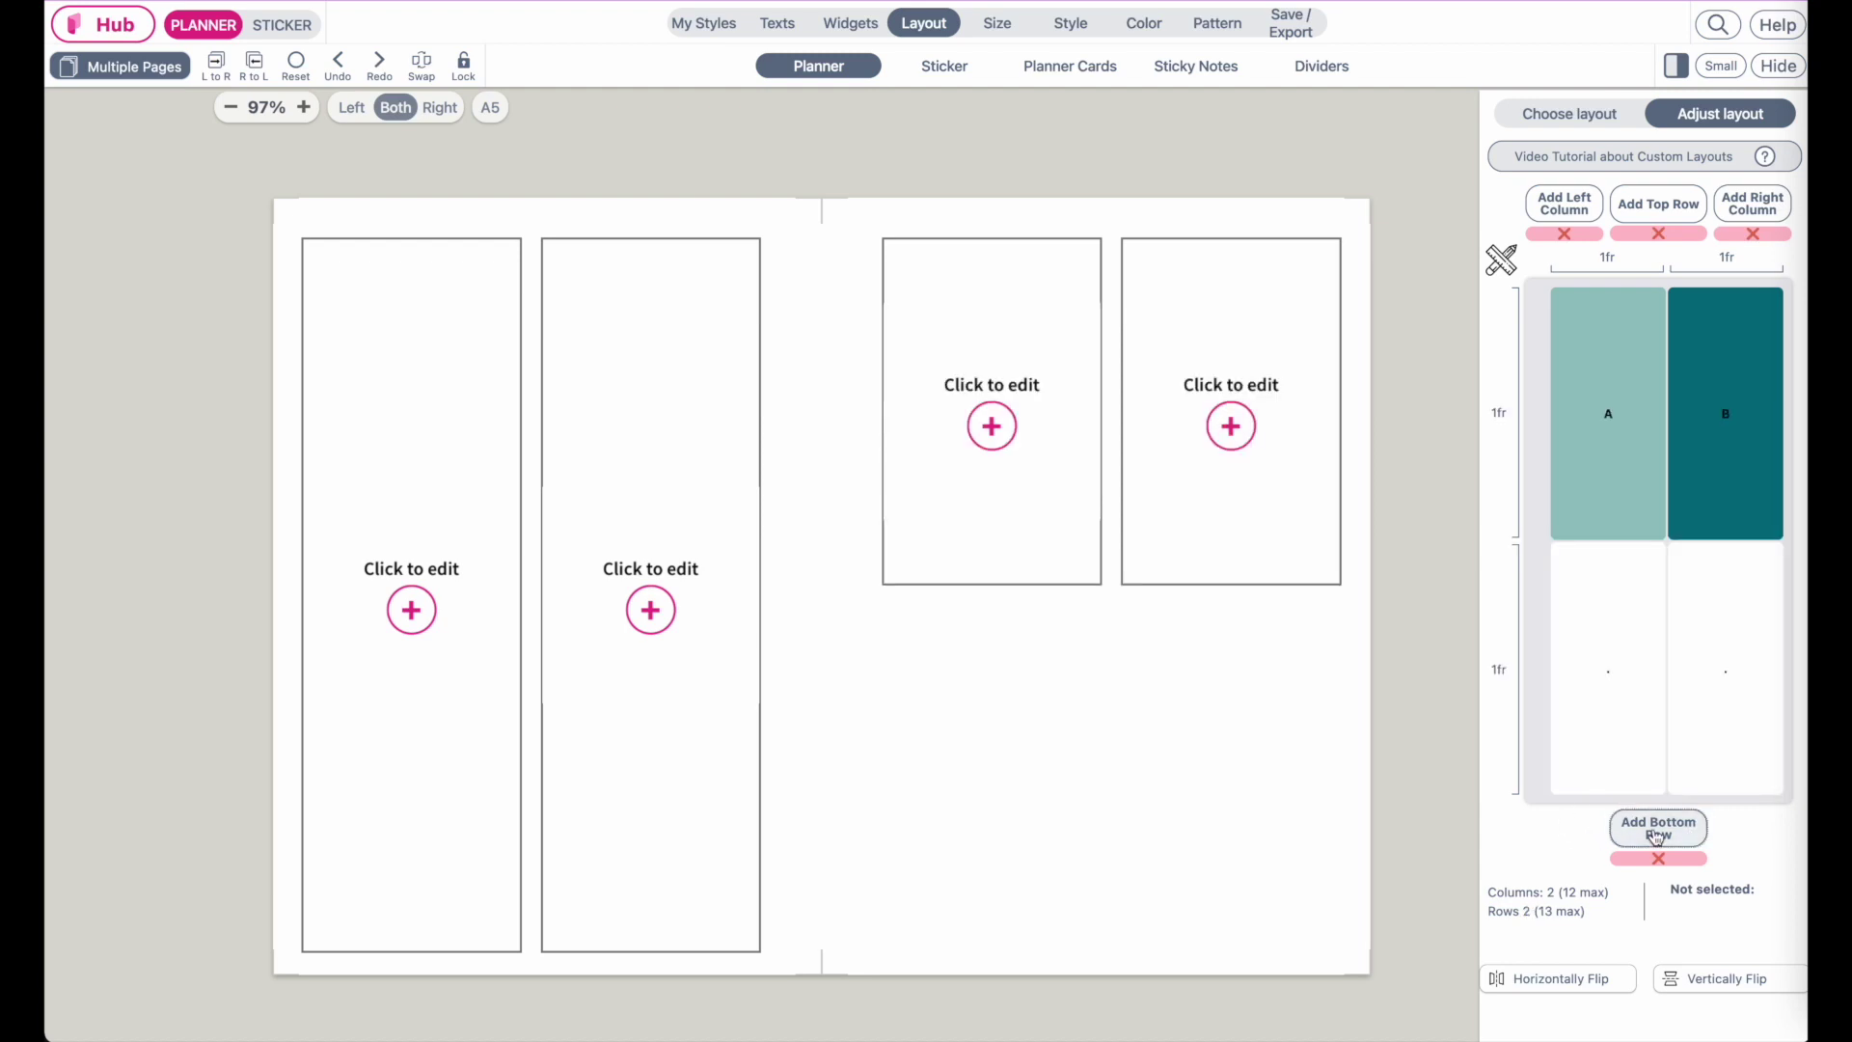
{"action": "left_click", "coordinate": [1657, 835]}
Make cells C–F separate boxes and copy the layout to the left page.
{"action": "left_click", "coordinate": [1596, 560]}
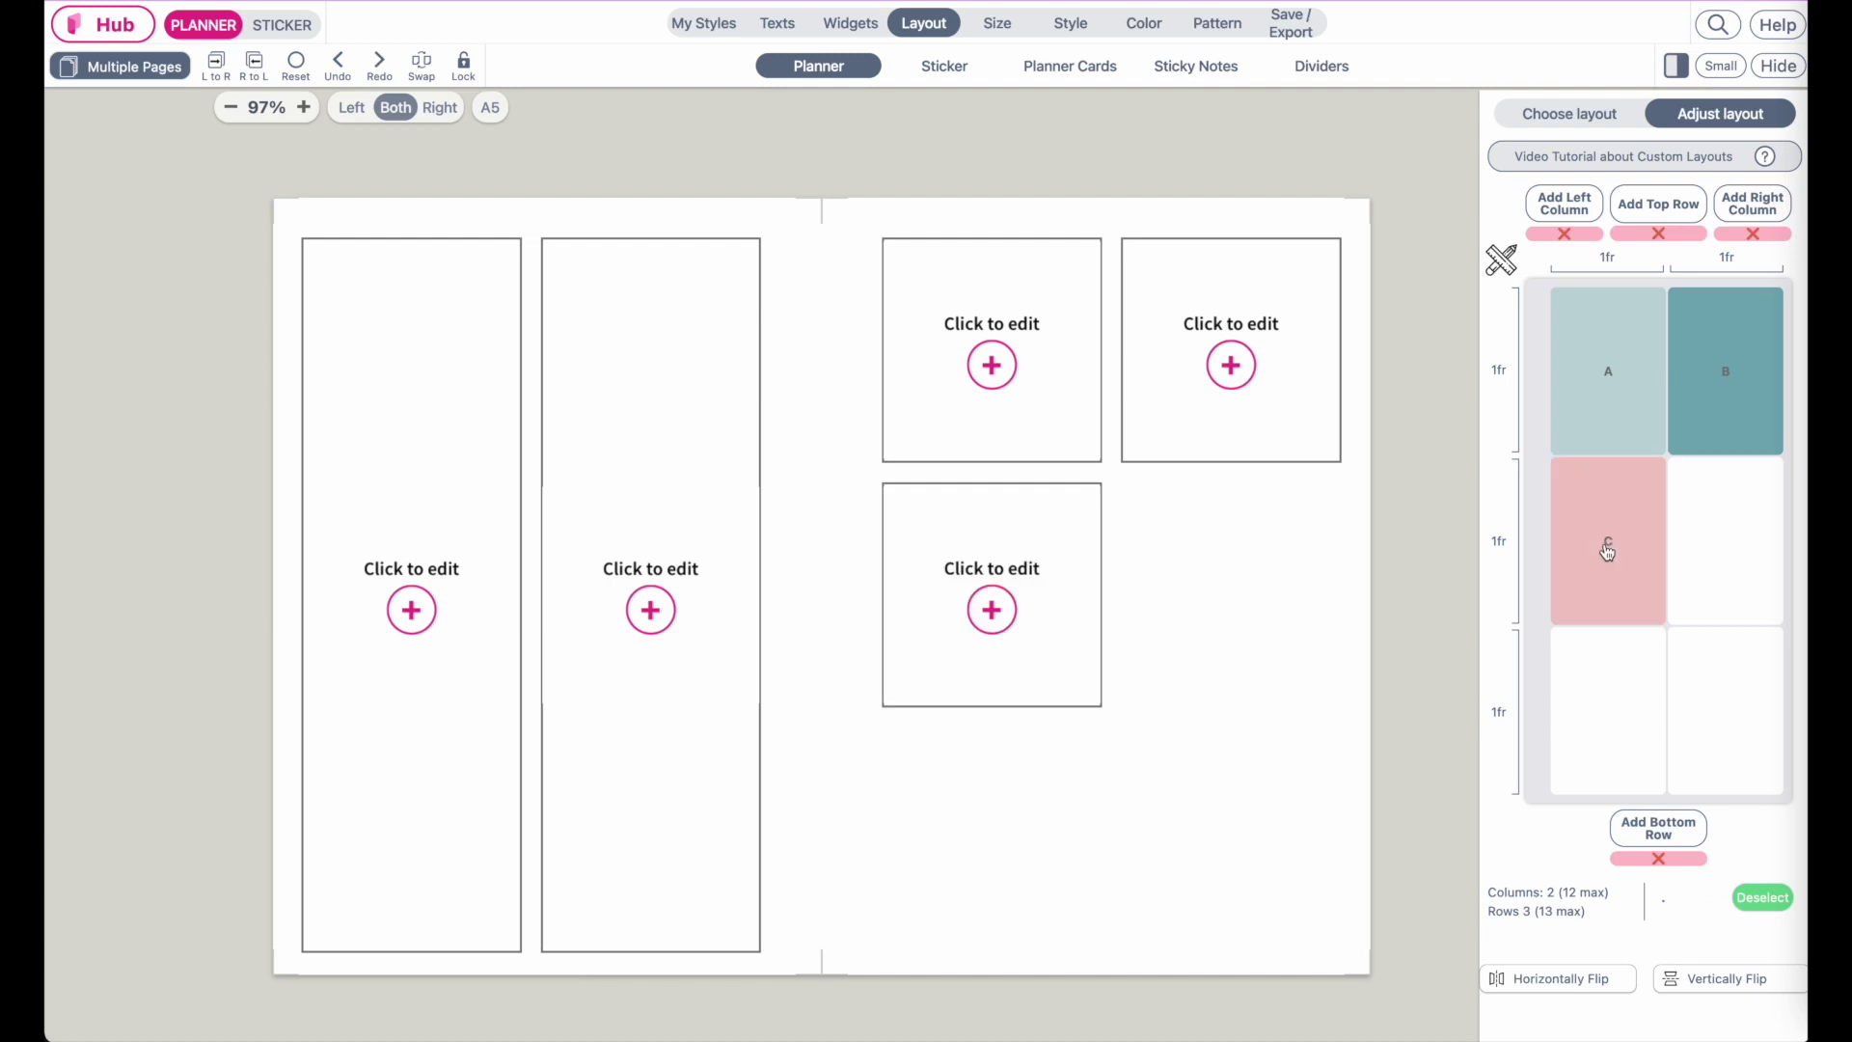
{"action": "left_click", "coordinate": [1734, 547]}
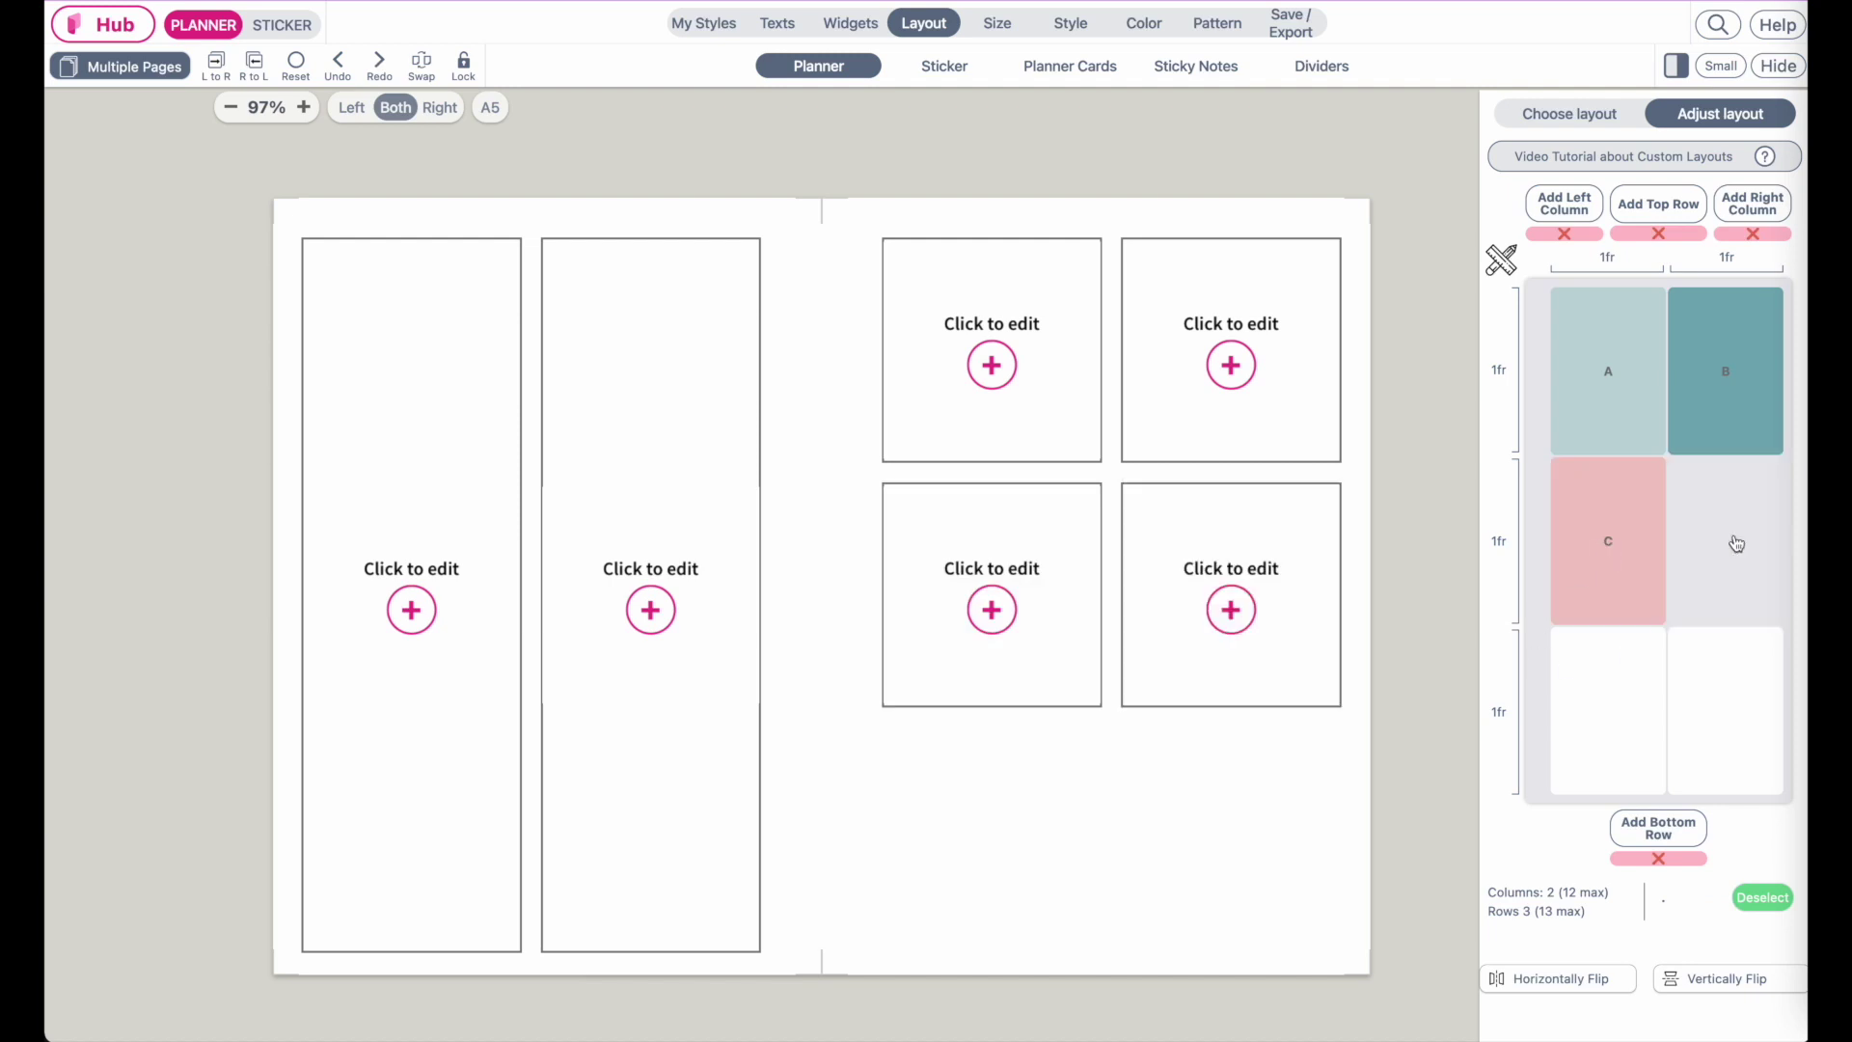
{"action": "left_click", "coordinate": [1607, 731]}
{"action": "left_click", "coordinate": [1732, 708]}
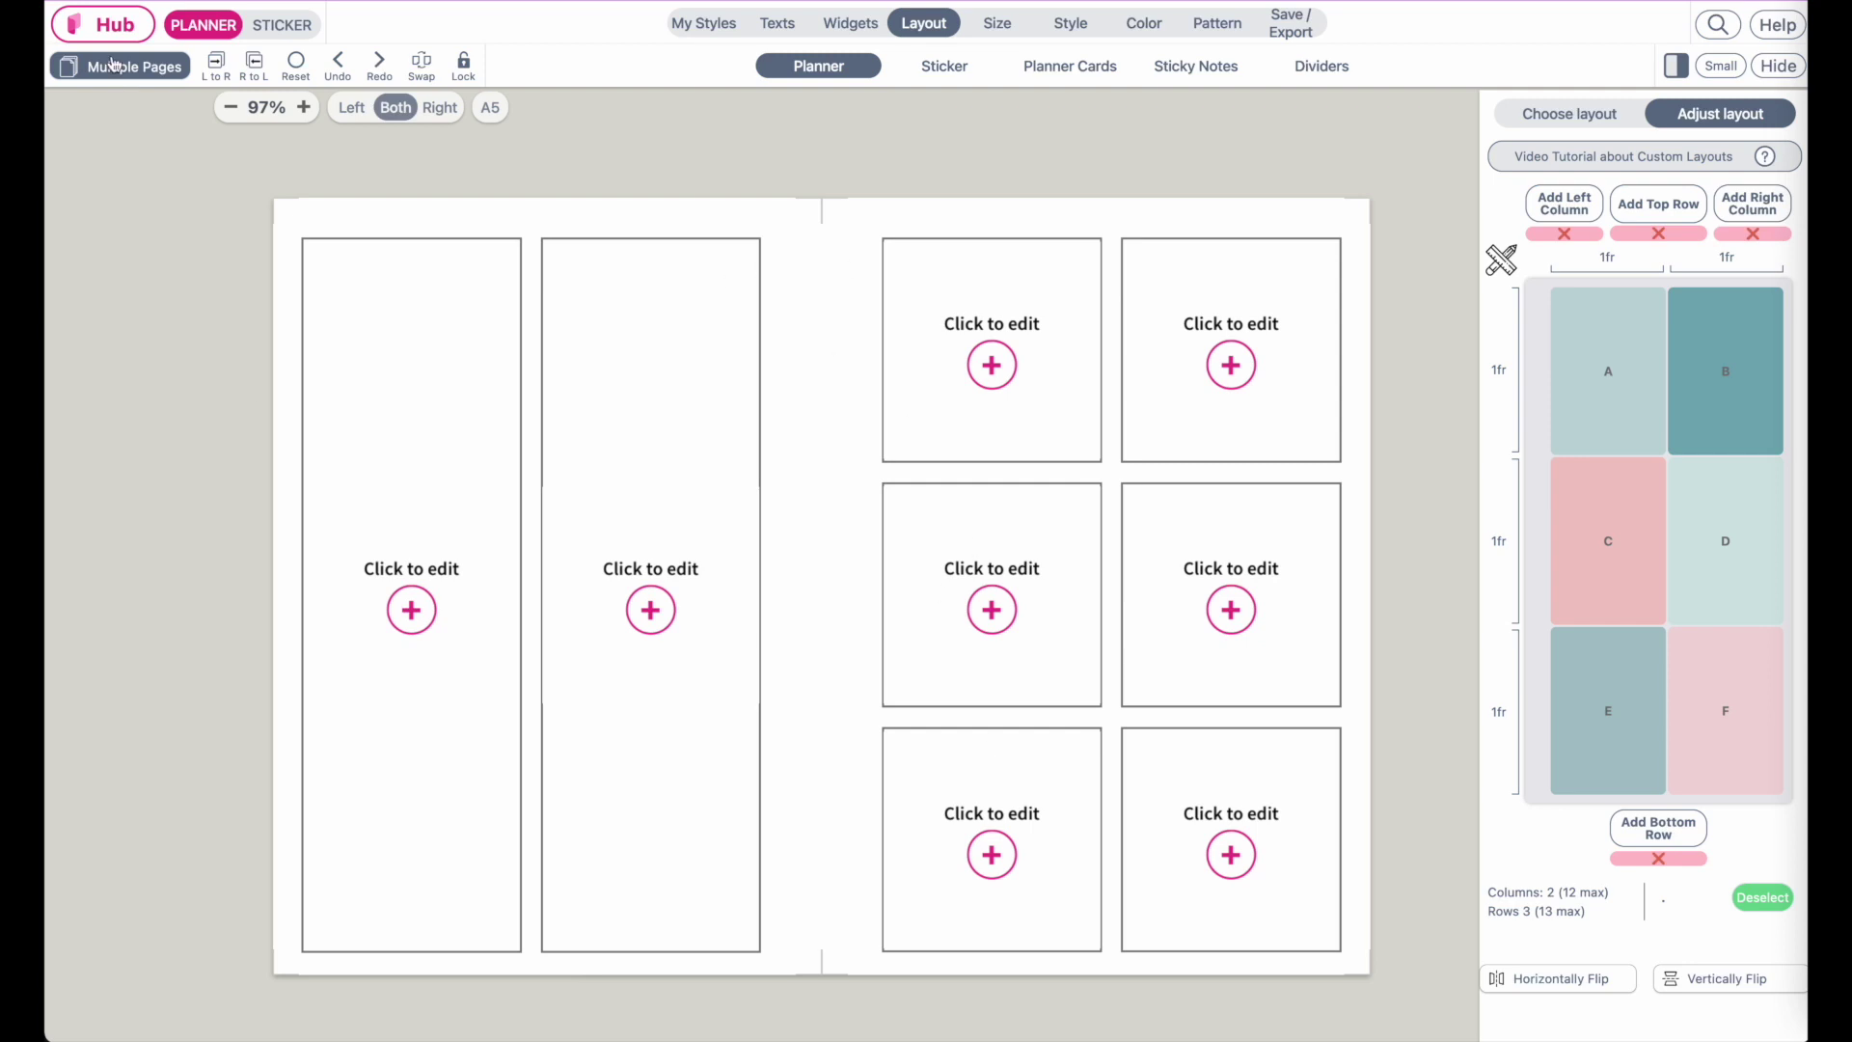
{"action": "left_click", "coordinate": [255, 68]}
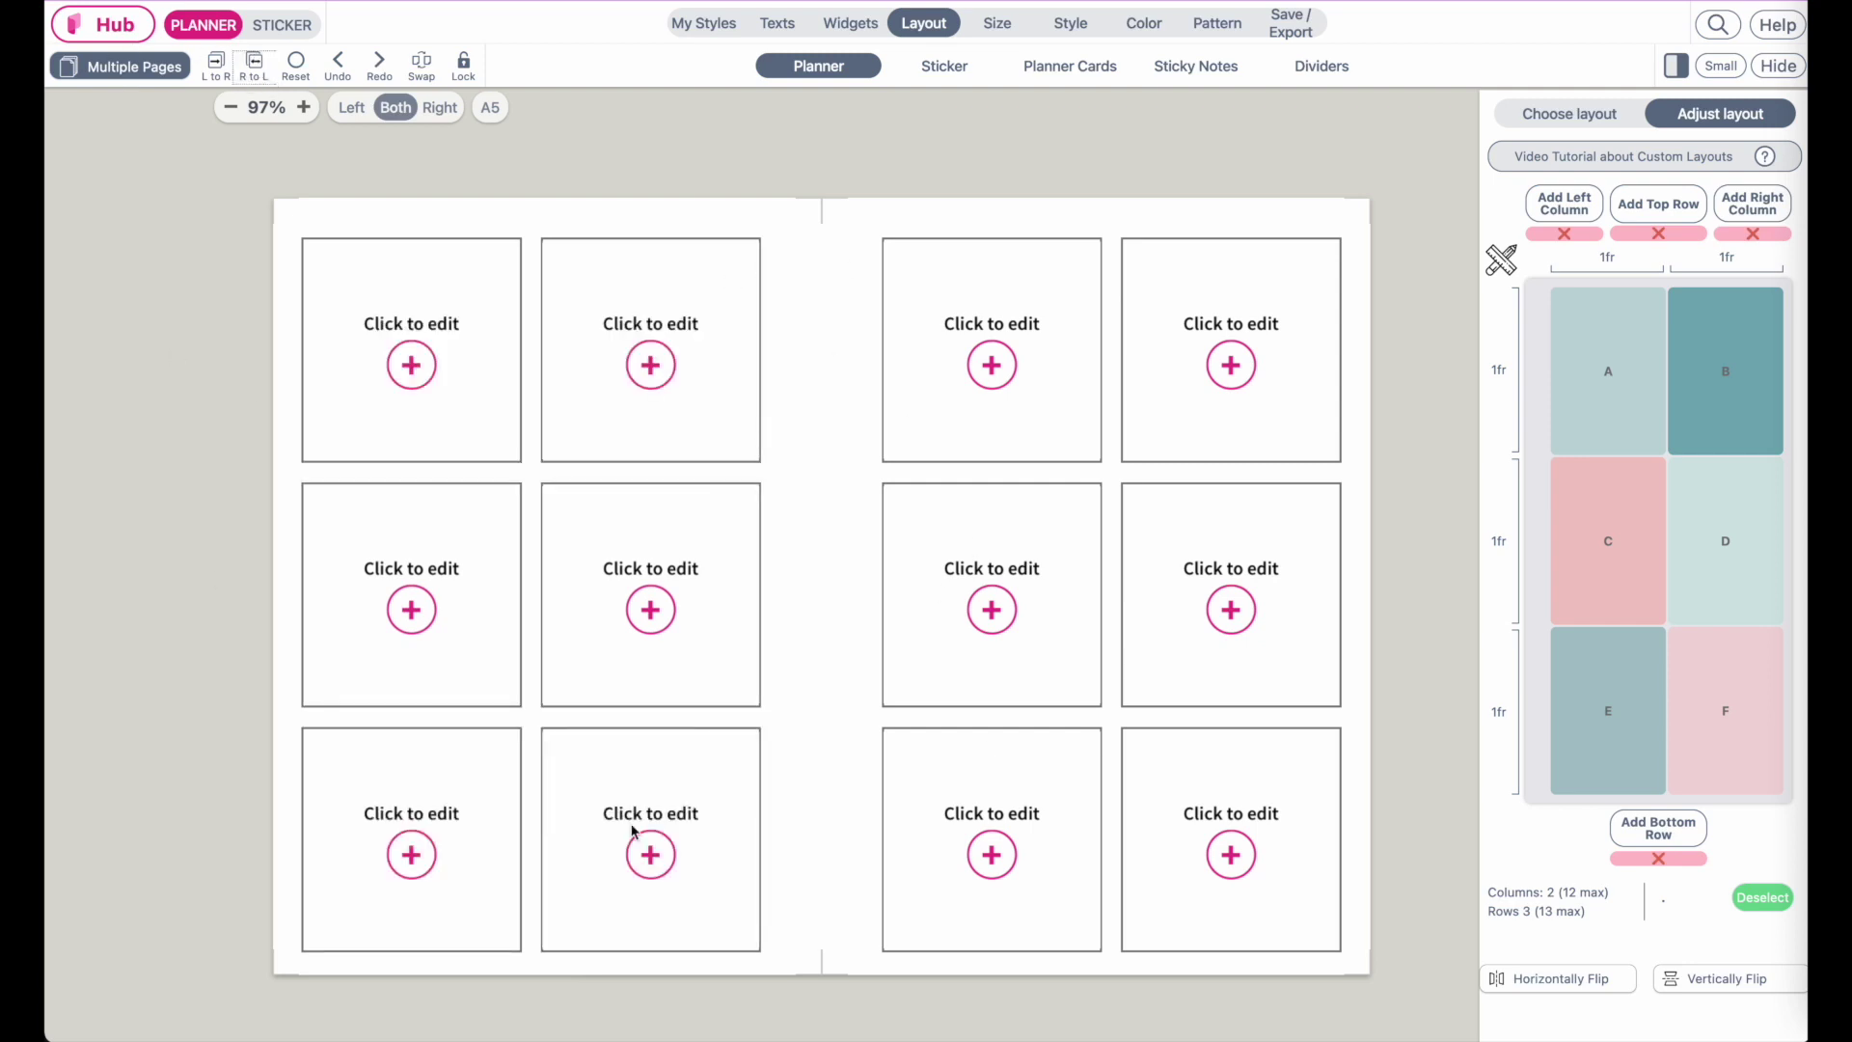
{"action": "left_click", "coordinate": [1019, 354]}
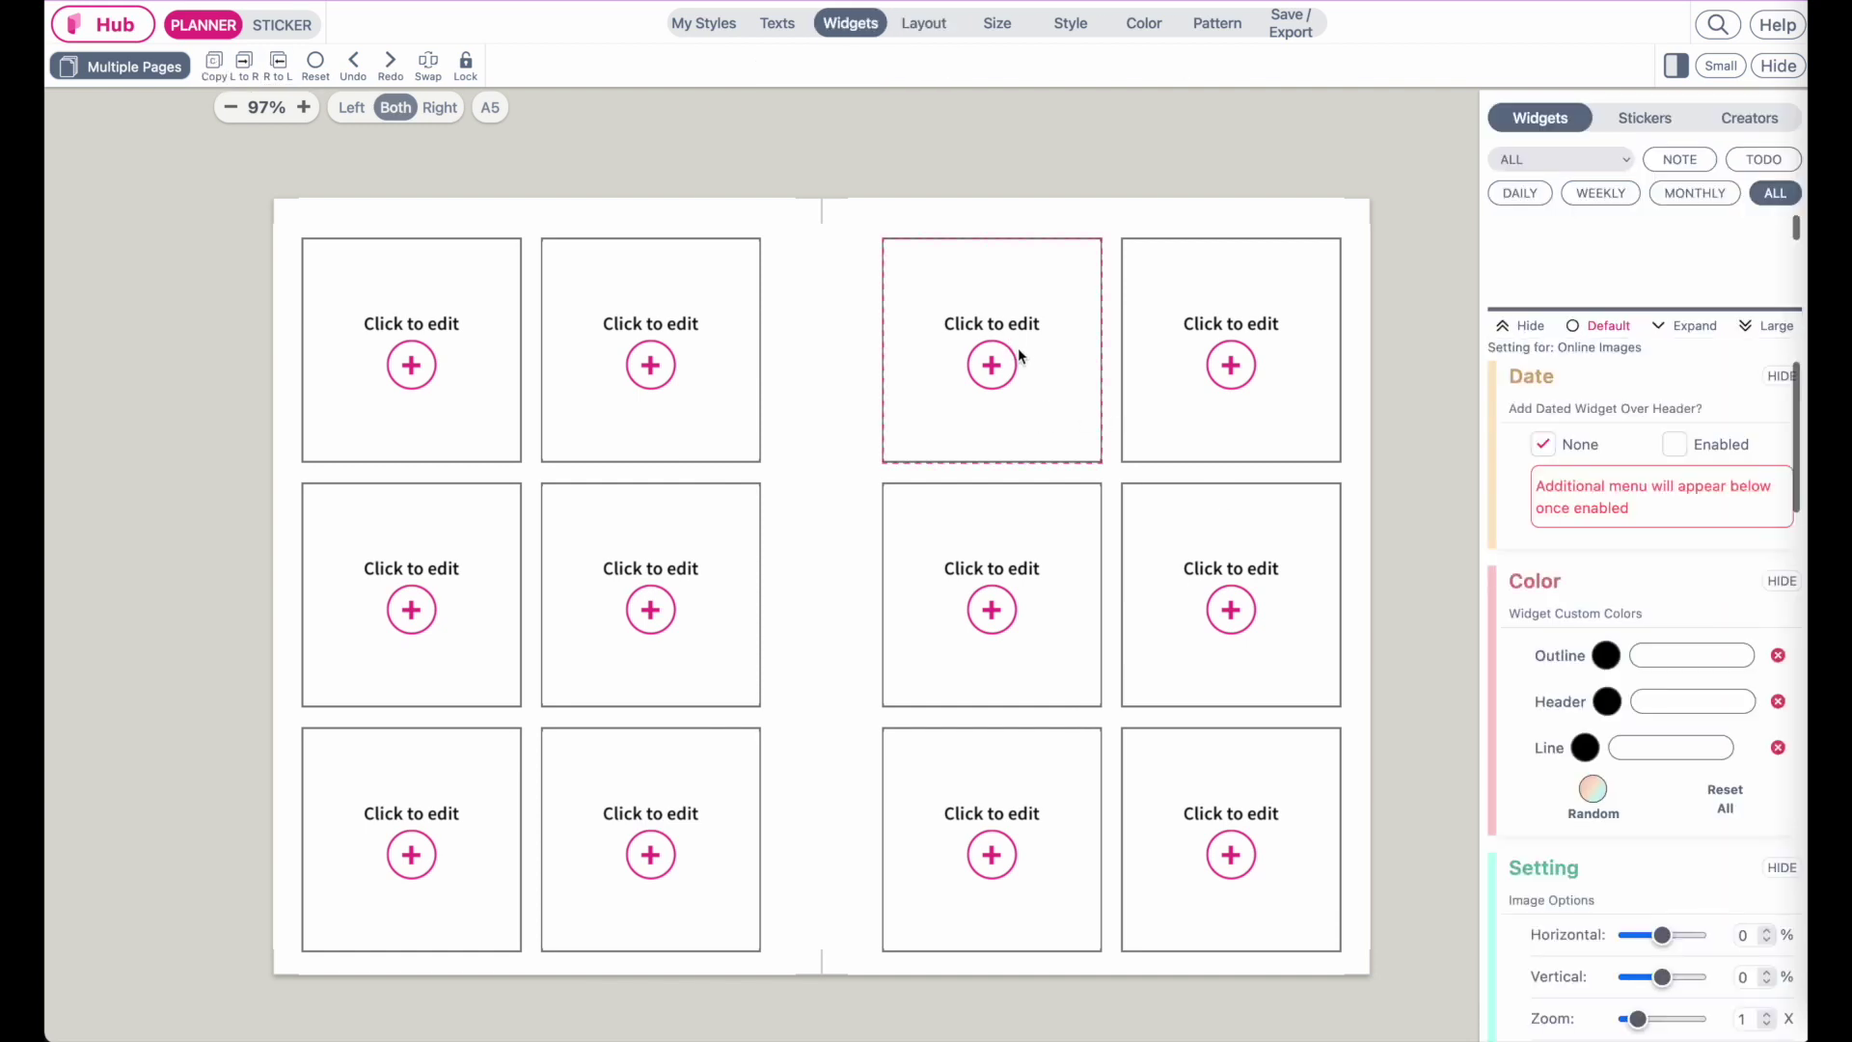
Filter widgets to SPECIAL and put Sudokus in the top-left and top-right boxes.
{"action": "left_click", "coordinate": [1556, 160]}
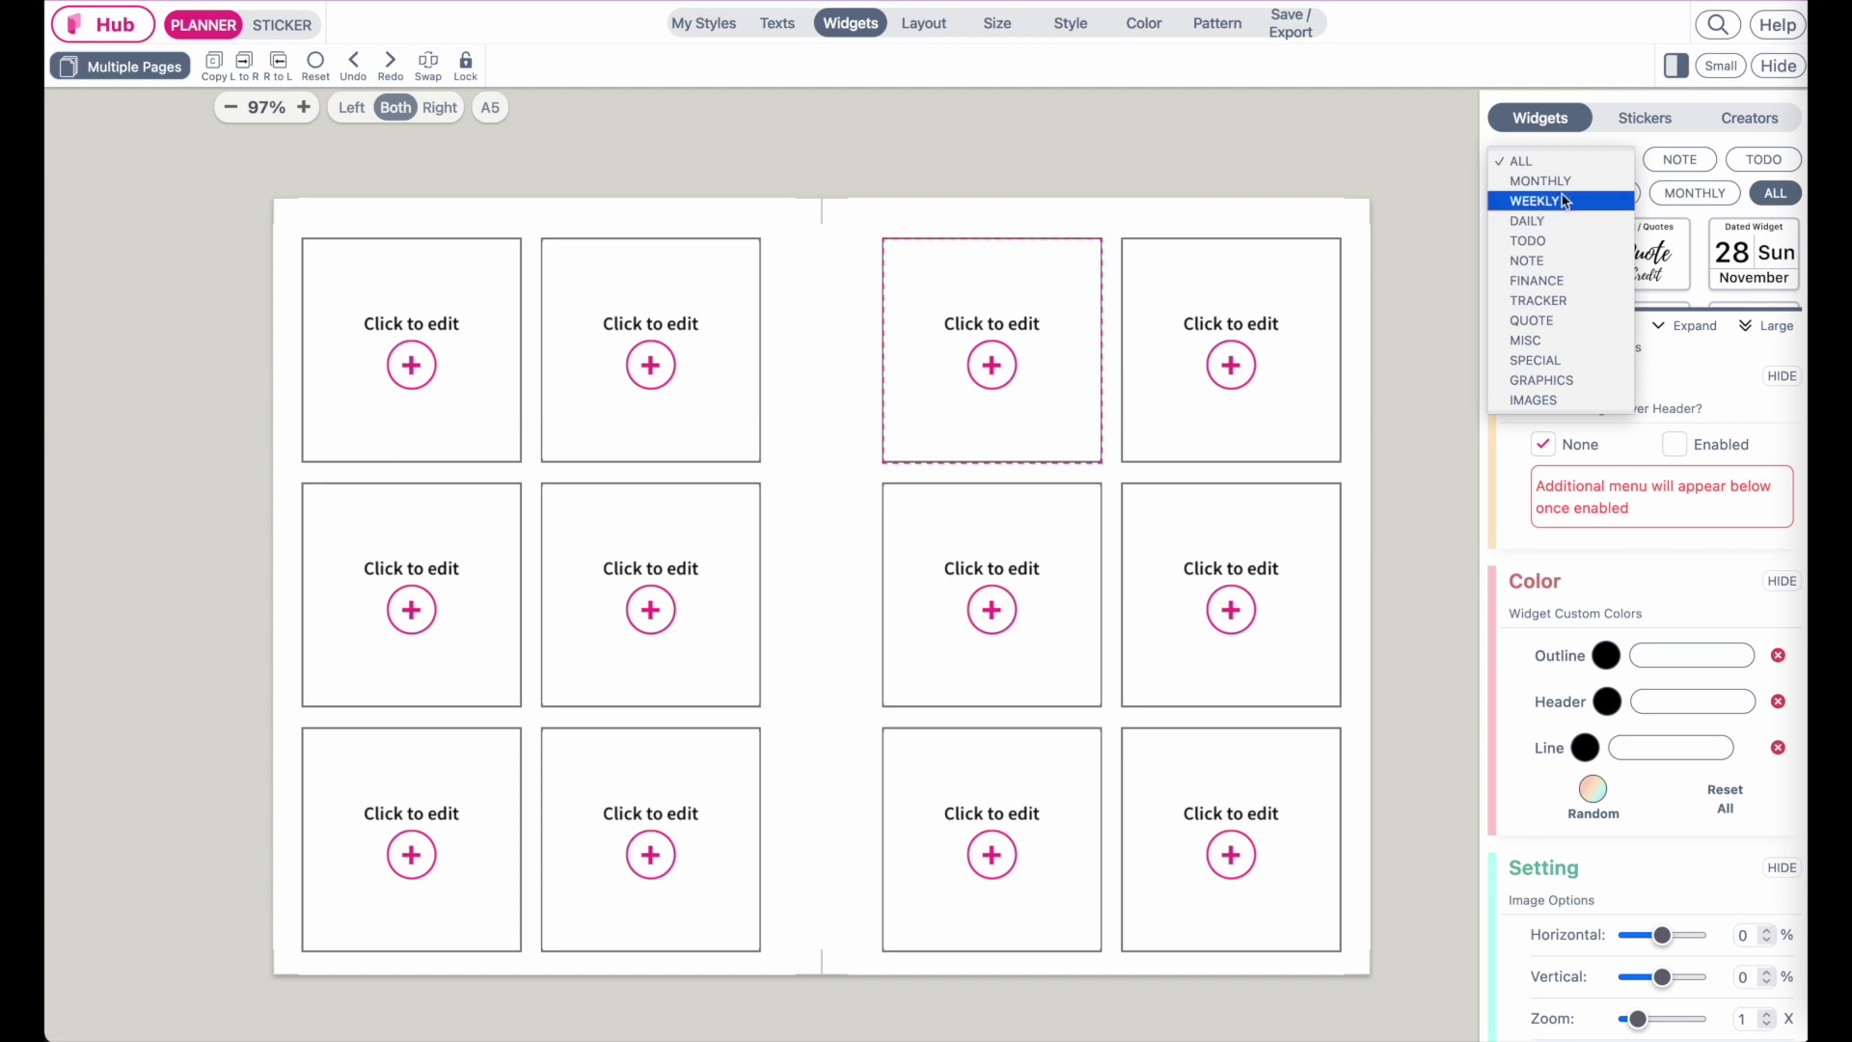
{"action": "left_click", "coordinate": [1531, 361]}
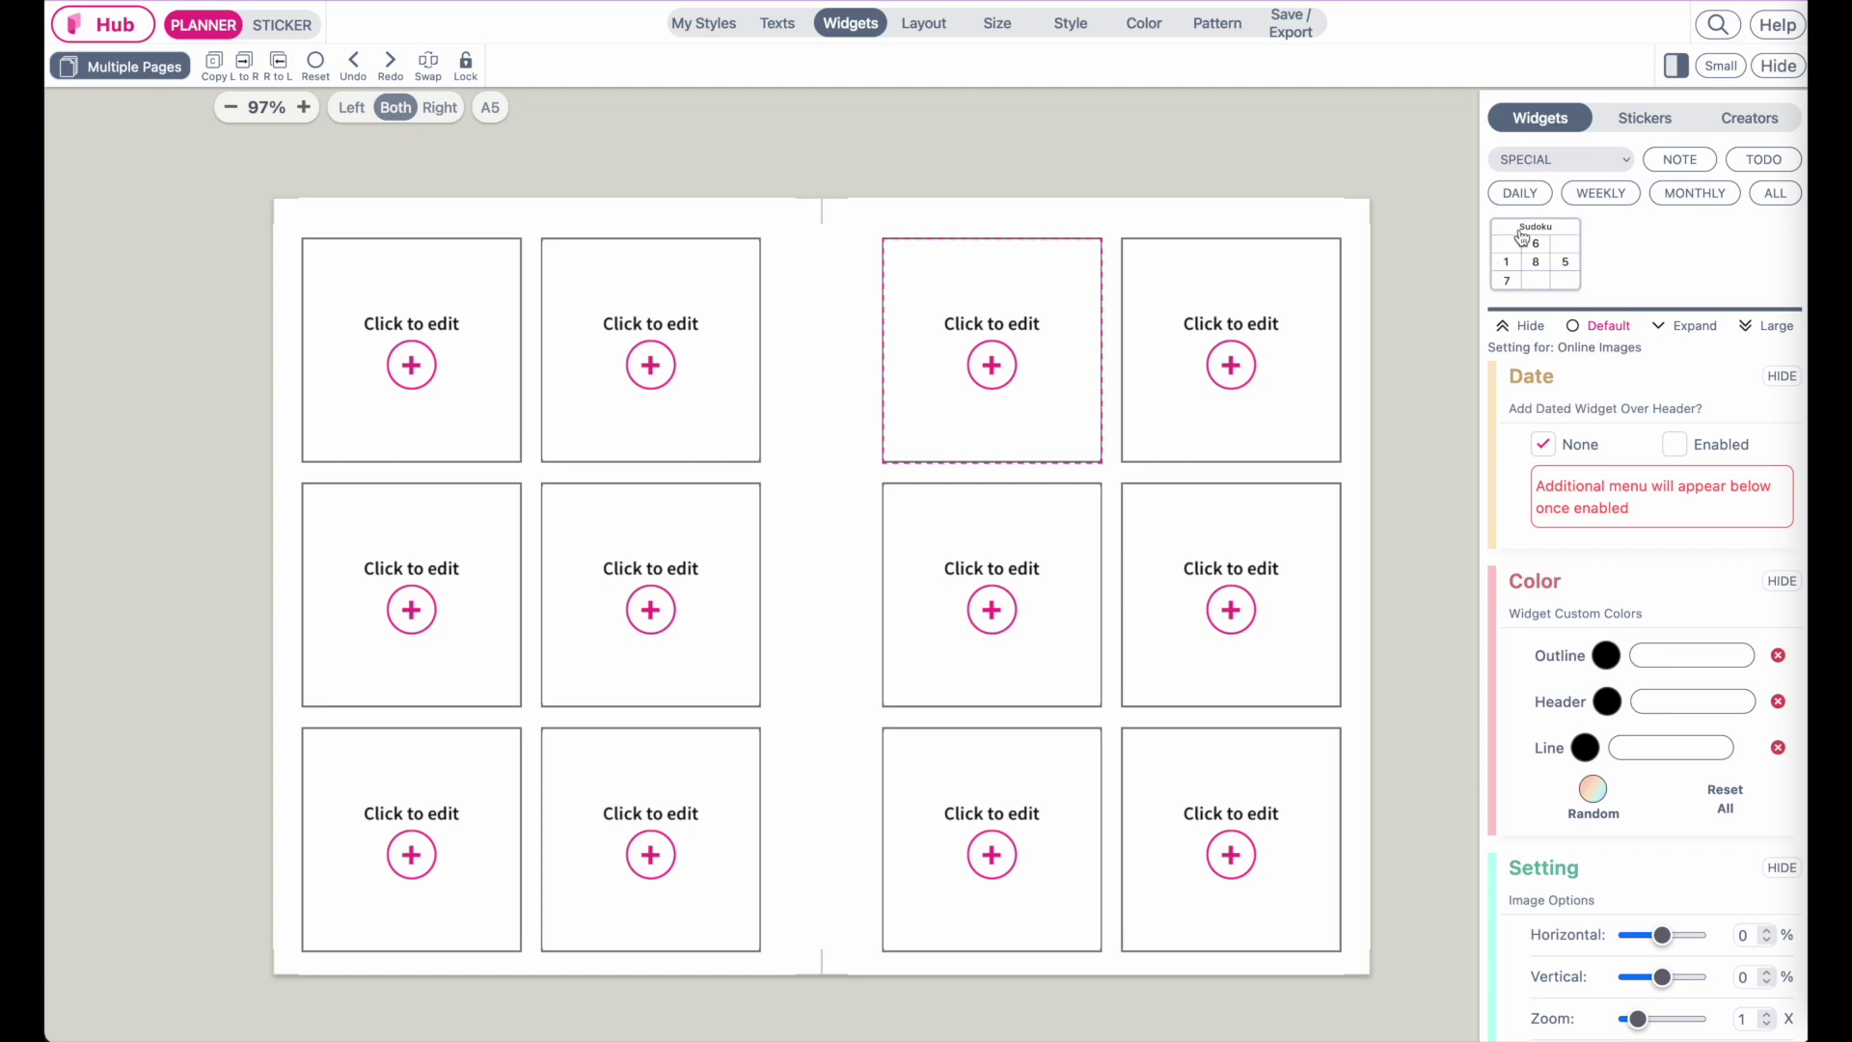
{"action": "left_click", "coordinate": [1528, 269]}
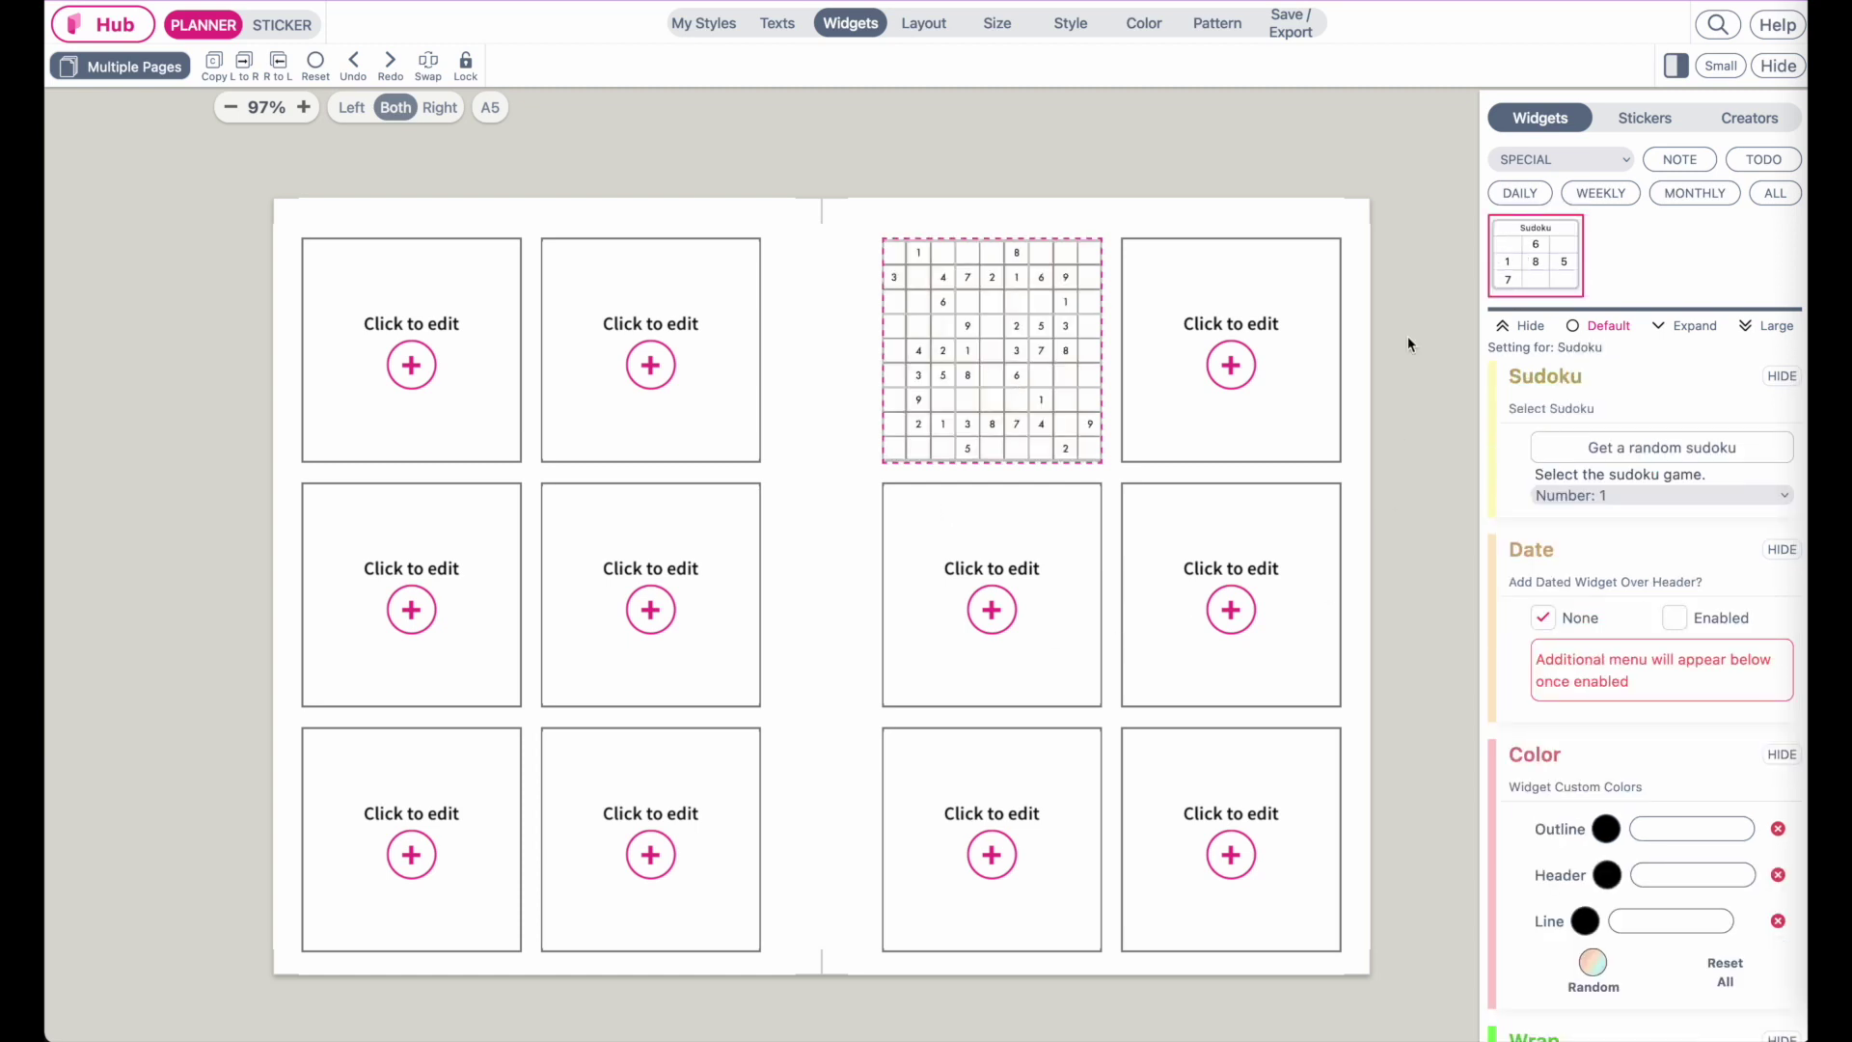
{"action": "left_click", "coordinate": [1246, 370]}
{"action": "left_click", "coordinate": [1509, 260]}
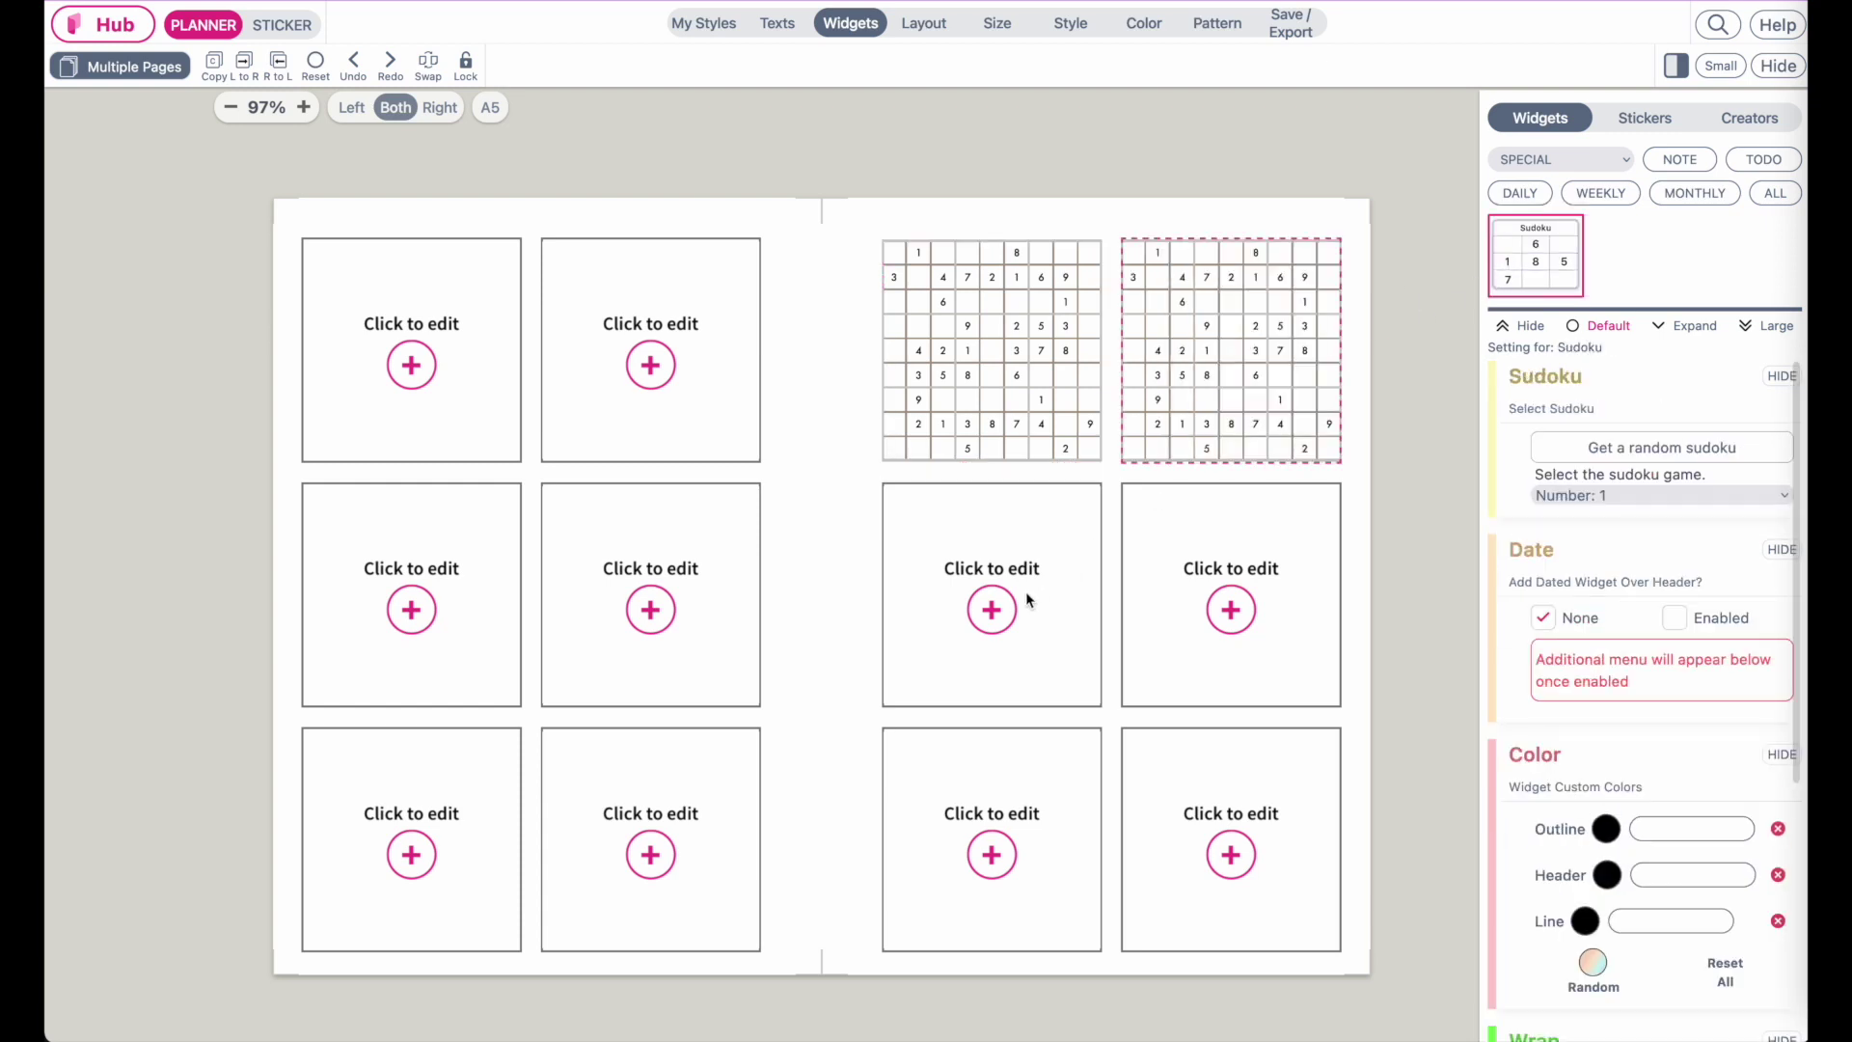
Put Sudokus in the four middle and bottom boxes of the right page.
{"action": "left_click", "coordinate": [1026, 593]}
{"action": "left_click", "coordinate": [1536, 242]}
{"action": "left_click", "coordinate": [1231, 594]}
{"action": "left_click", "coordinate": [1535, 254]}
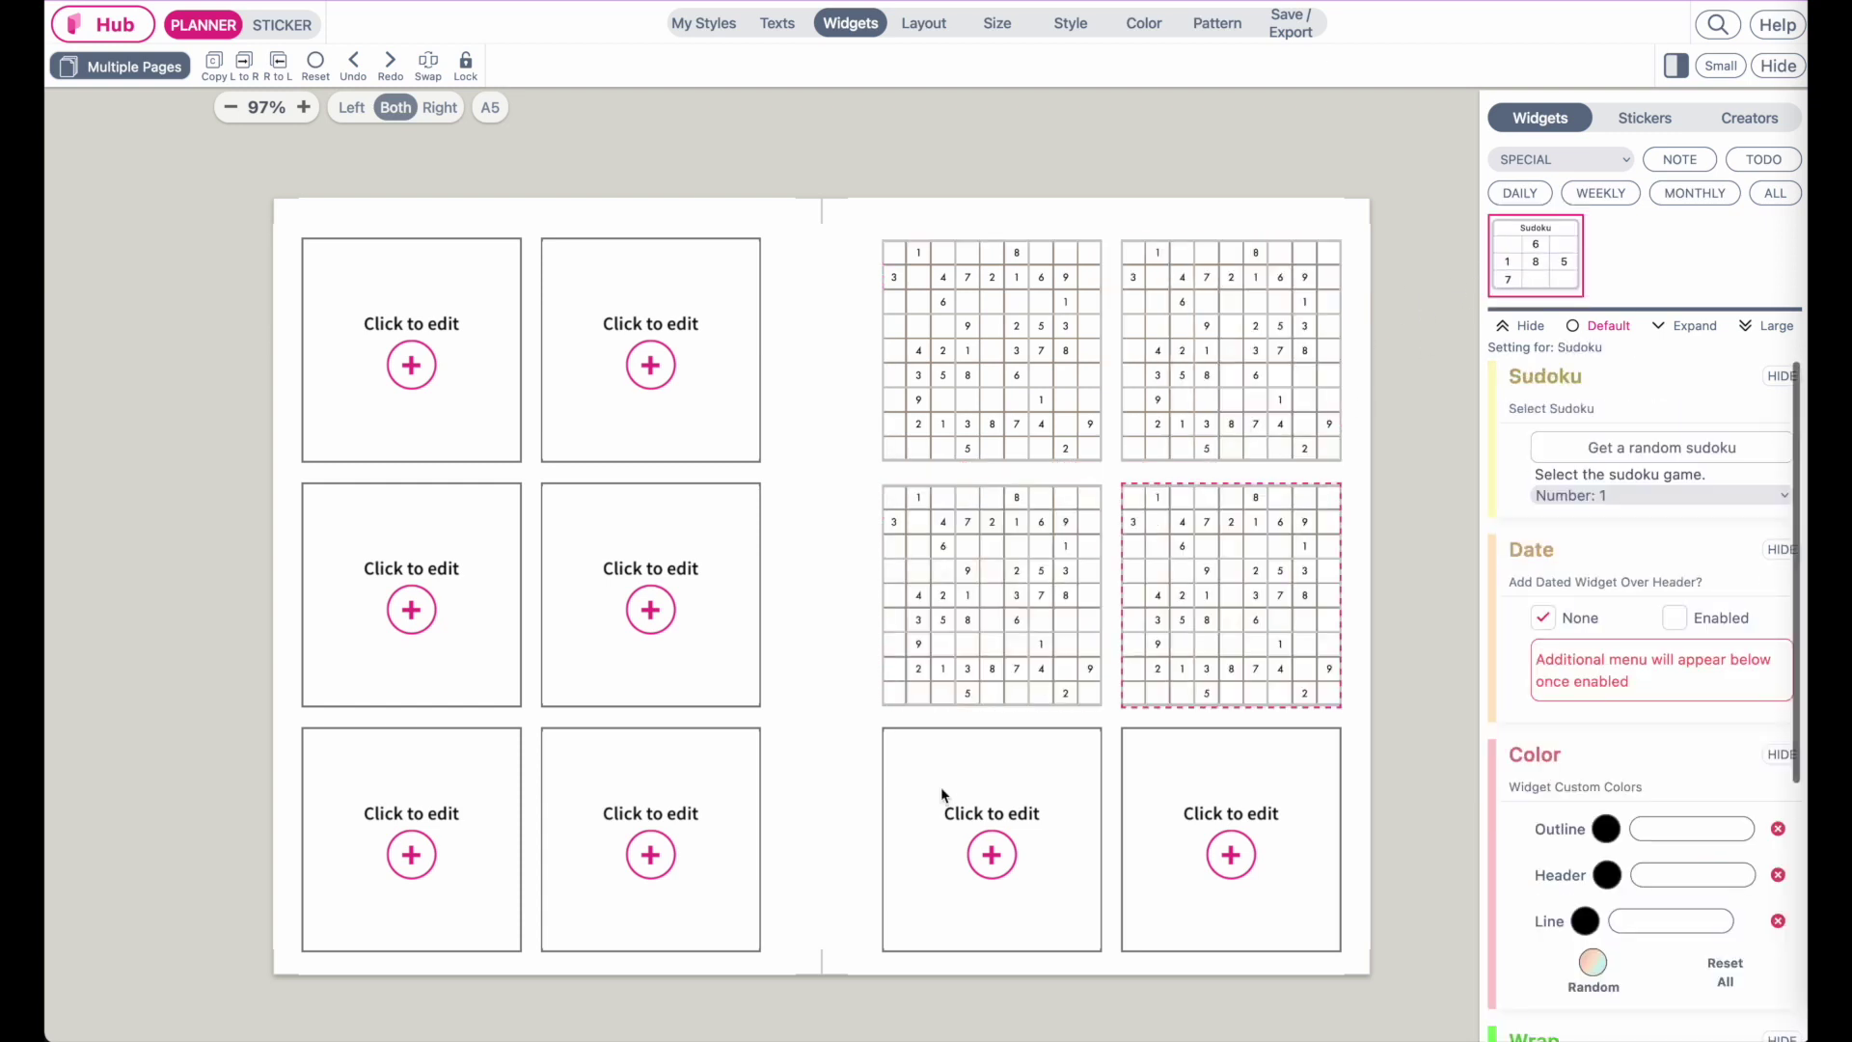
{"action": "left_click", "coordinate": [941, 786]}
{"action": "left_click", "coordinate": [1534, 256]}
{"action": "left_click", "coordinate": [1198, 852]}
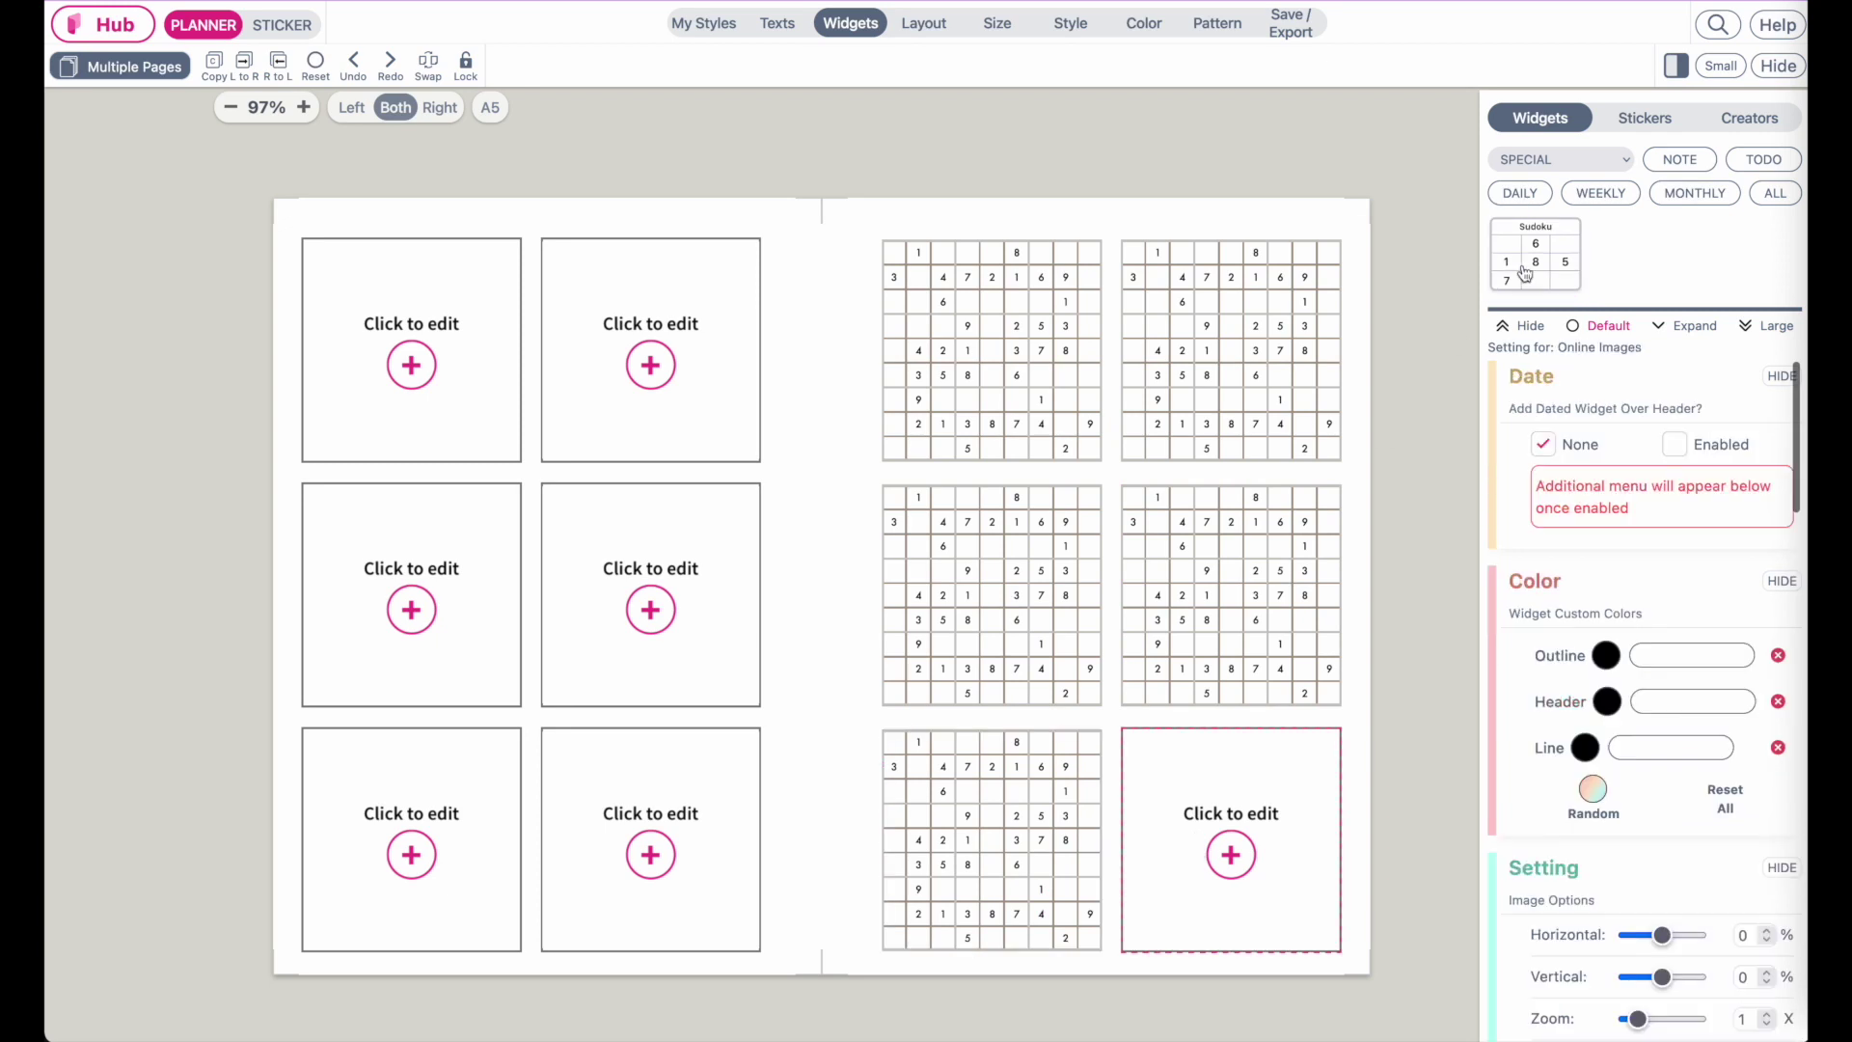
{"action": "left_click", "coordinate": [1550, 257]}
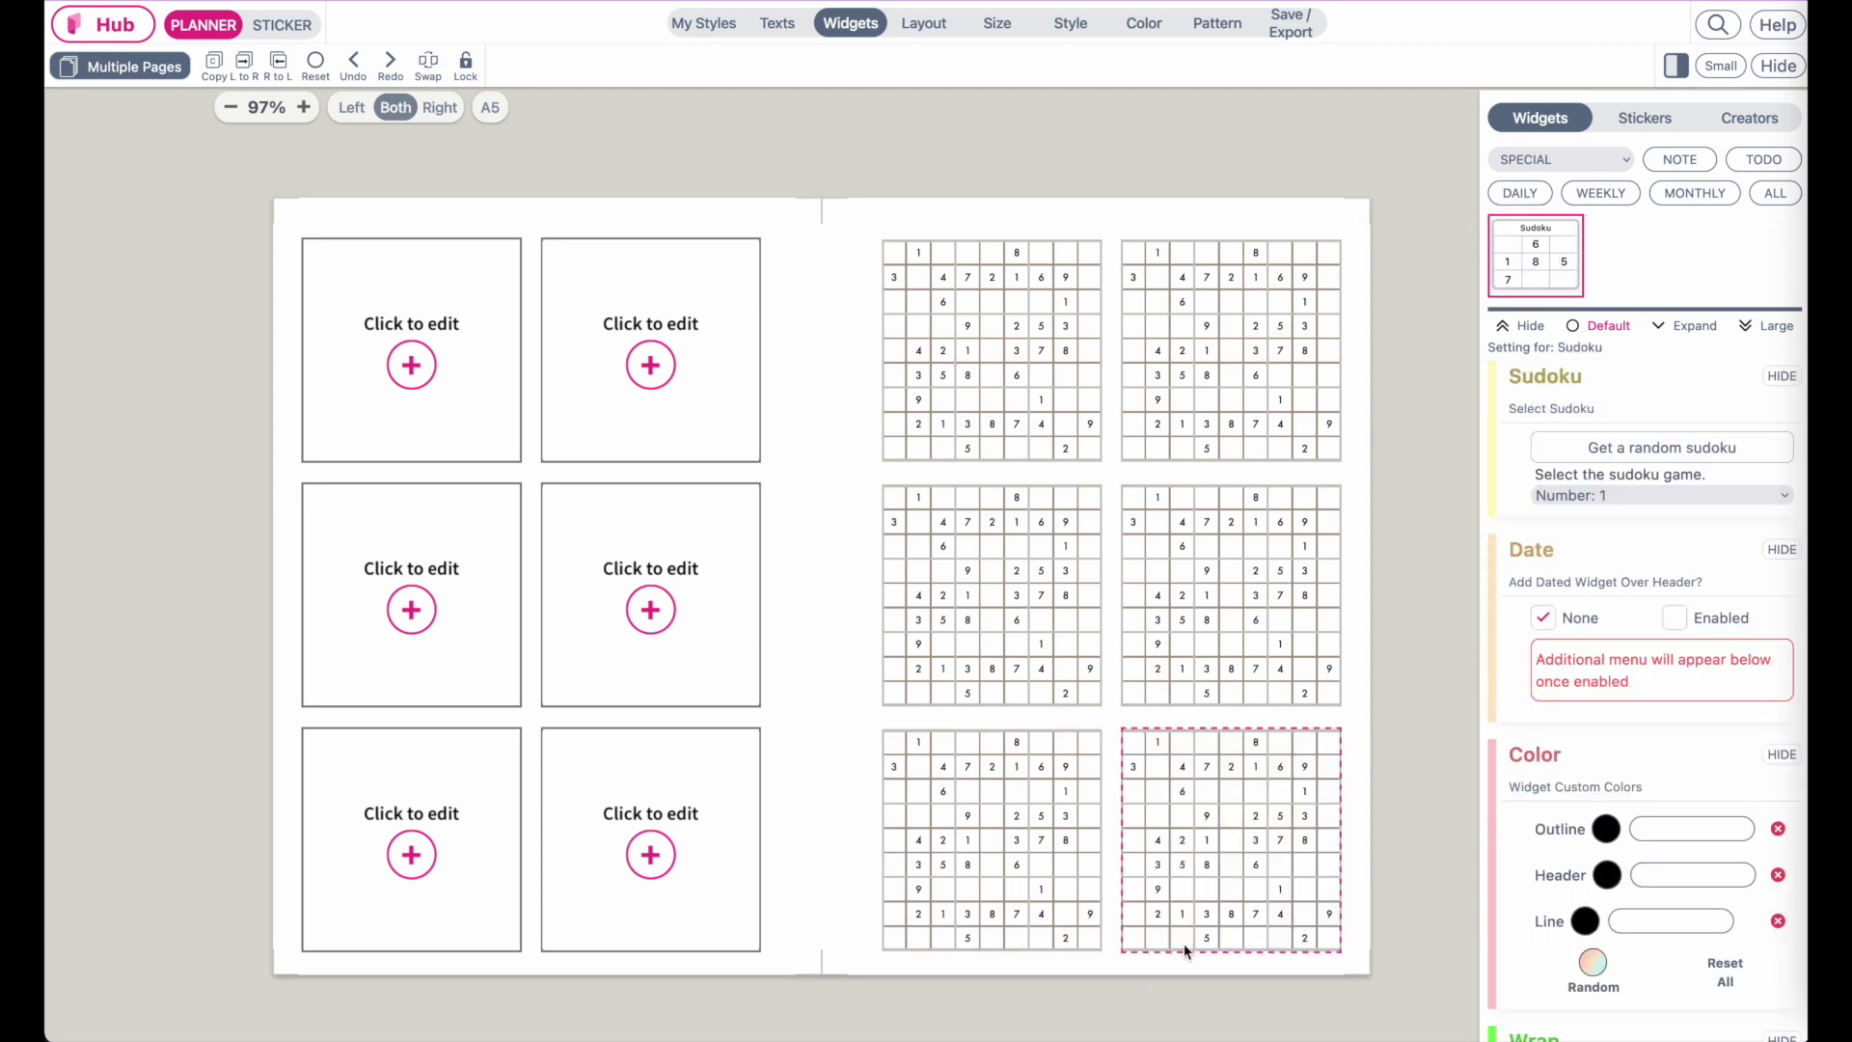
Copy the Sudokus to the left page and randomize the right page's top two puzzles.
{"action": "left_click", "coordinate": [281, 68]}
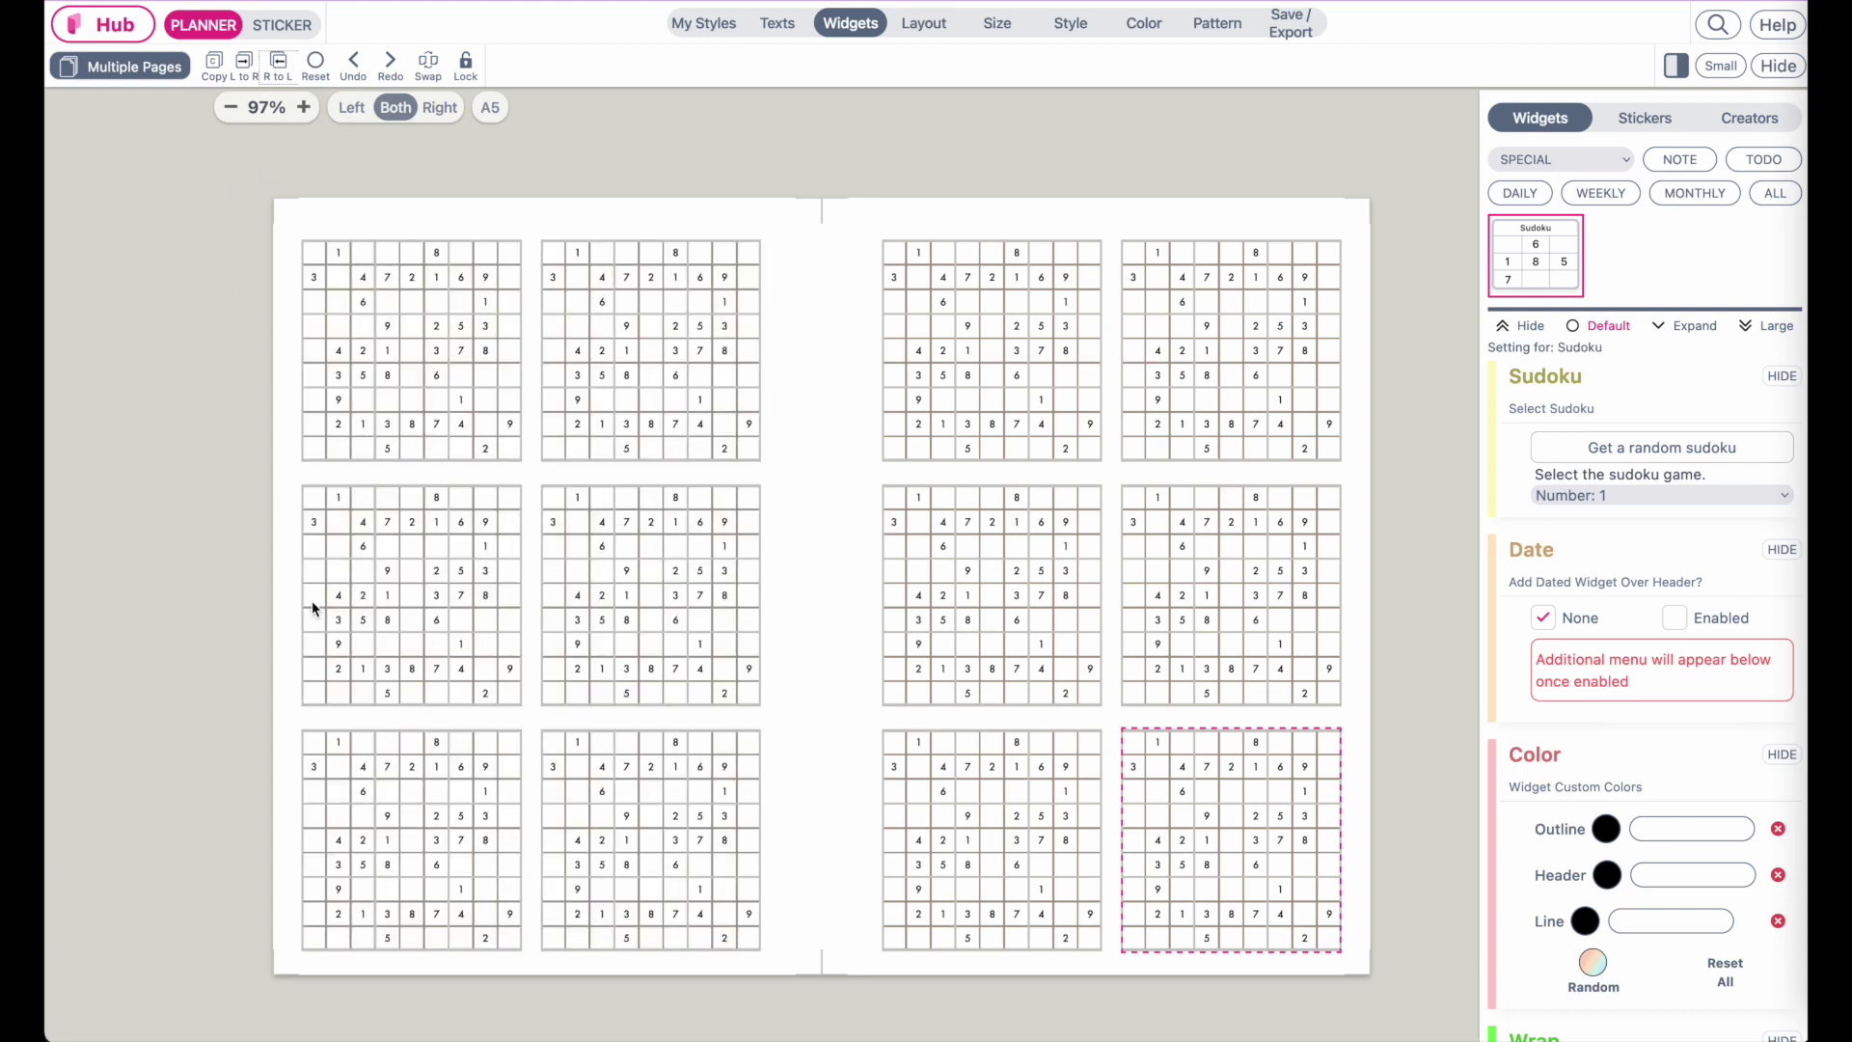
{"action": "left_click", "coordinate": [1006, 379]}
{"action": "left_click", "coordinate": [1640, 451]}
{"action": "left_click", "coordinate": [1254, 362]}
{"action": "left_click", "coordinate": [1646, 461]}
Give the right page's middle and bottom Sudokus new random puzzles.
{"action": "left_click", "coordinate": [1008, 576]}
{"action": "left_click", "coordinate": [1563, 452]}
{"action": "left_click", "coordinate": [1281, 576]}
{"action": "left_click", "coordinate": [1640, 449]}
{"action": "left_click", "coordinate": [1079, 854]}
{"action": "left_click", "coordinate": [1638, 452]}
{"action": "left_click", "coordinate": [1273, 807]}
{"action": "left_click", "coordinate": [1637, 450]}
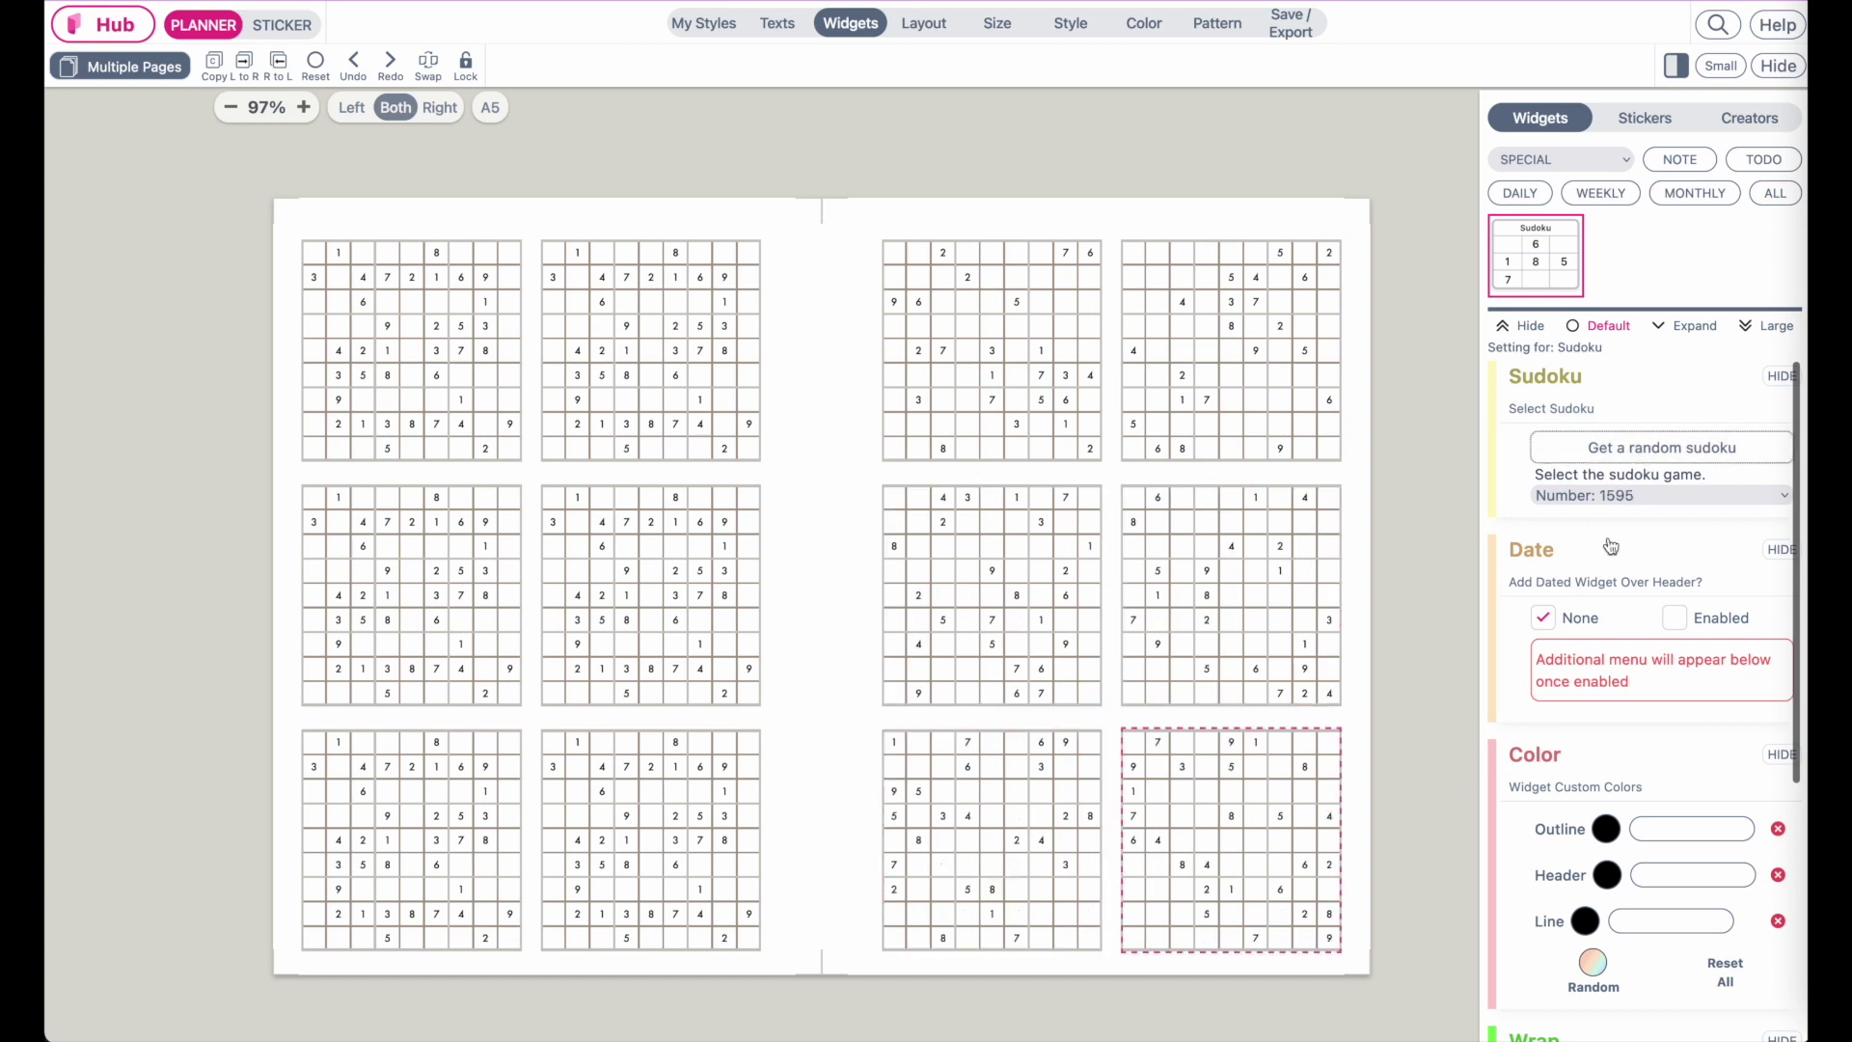
Give all six left-page Sudokus new random puzzles.
{"action": "left_click", "coordinate": [627, 423]}
{"action": "left_click", "coordinate": [1661, 449]}
{"action": "left_click", "coordinate": [378, 372]}
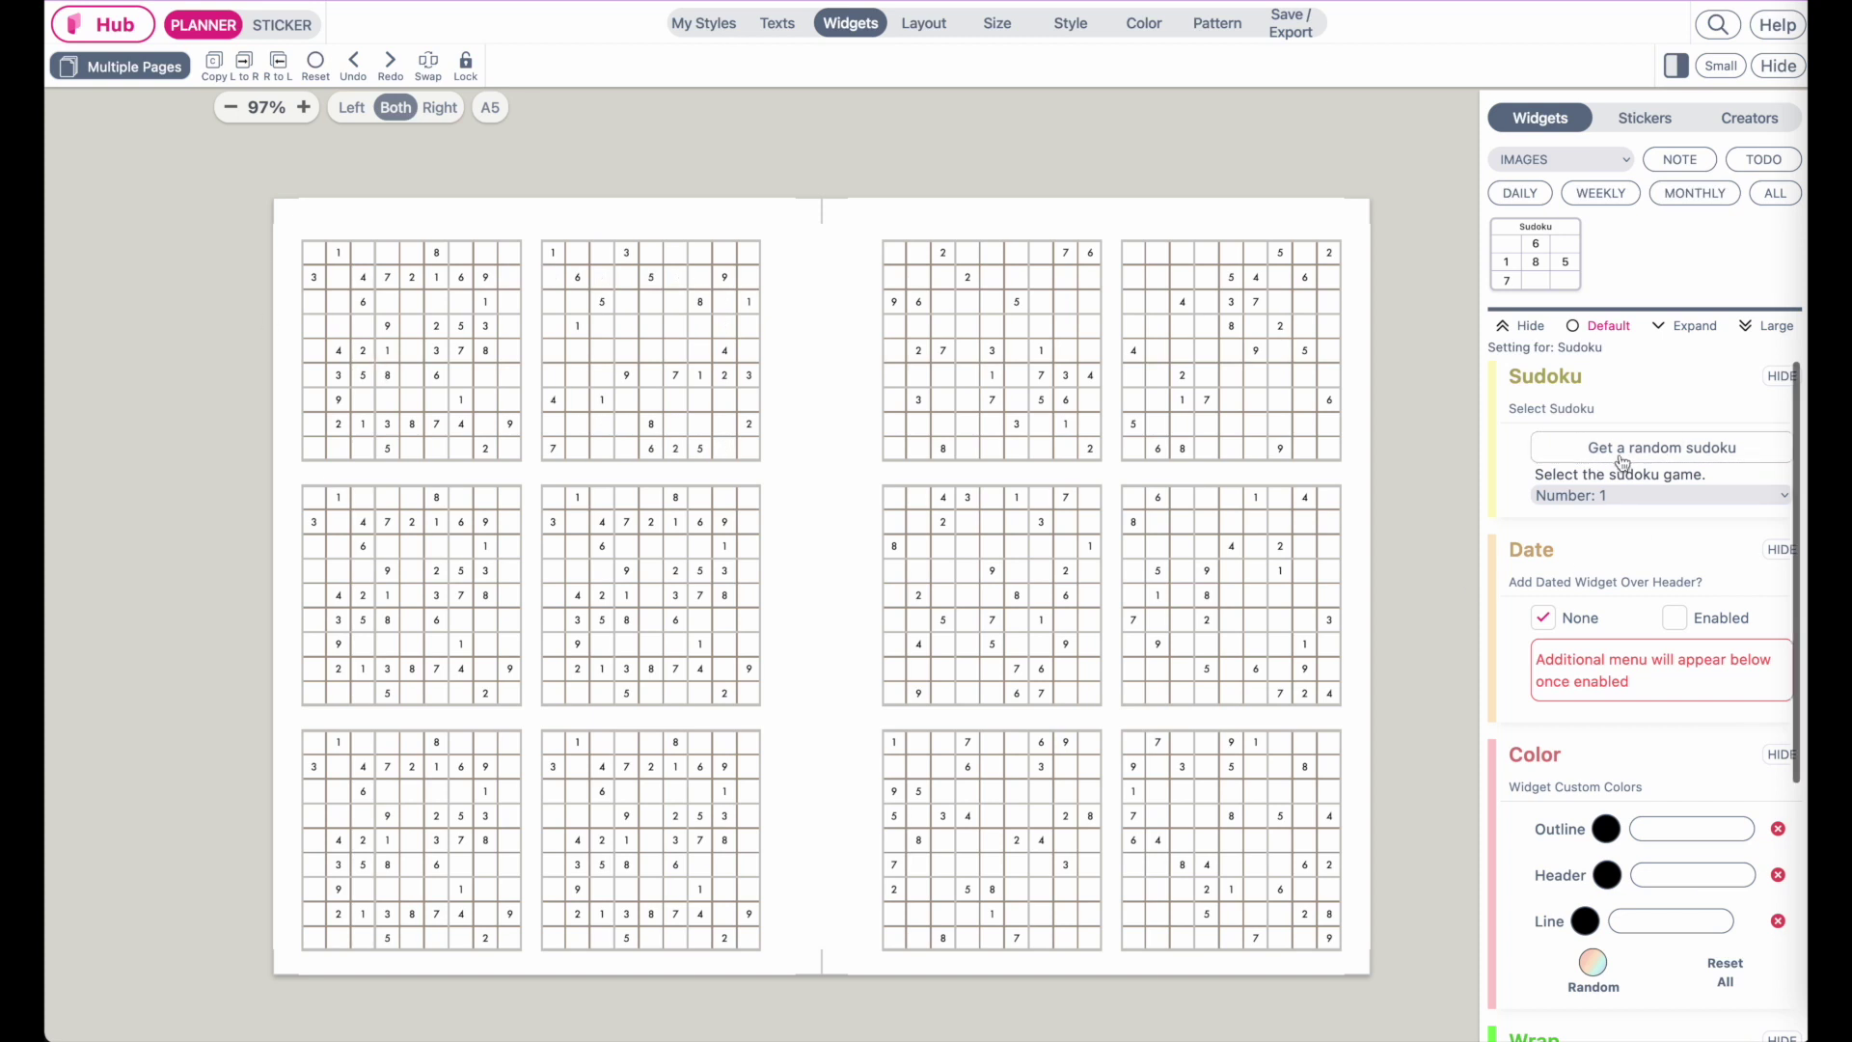
{"action": "left_click", "coordinate": [1621, 448]}
{"action": "left_click", "coordinate": [1341, 590]}
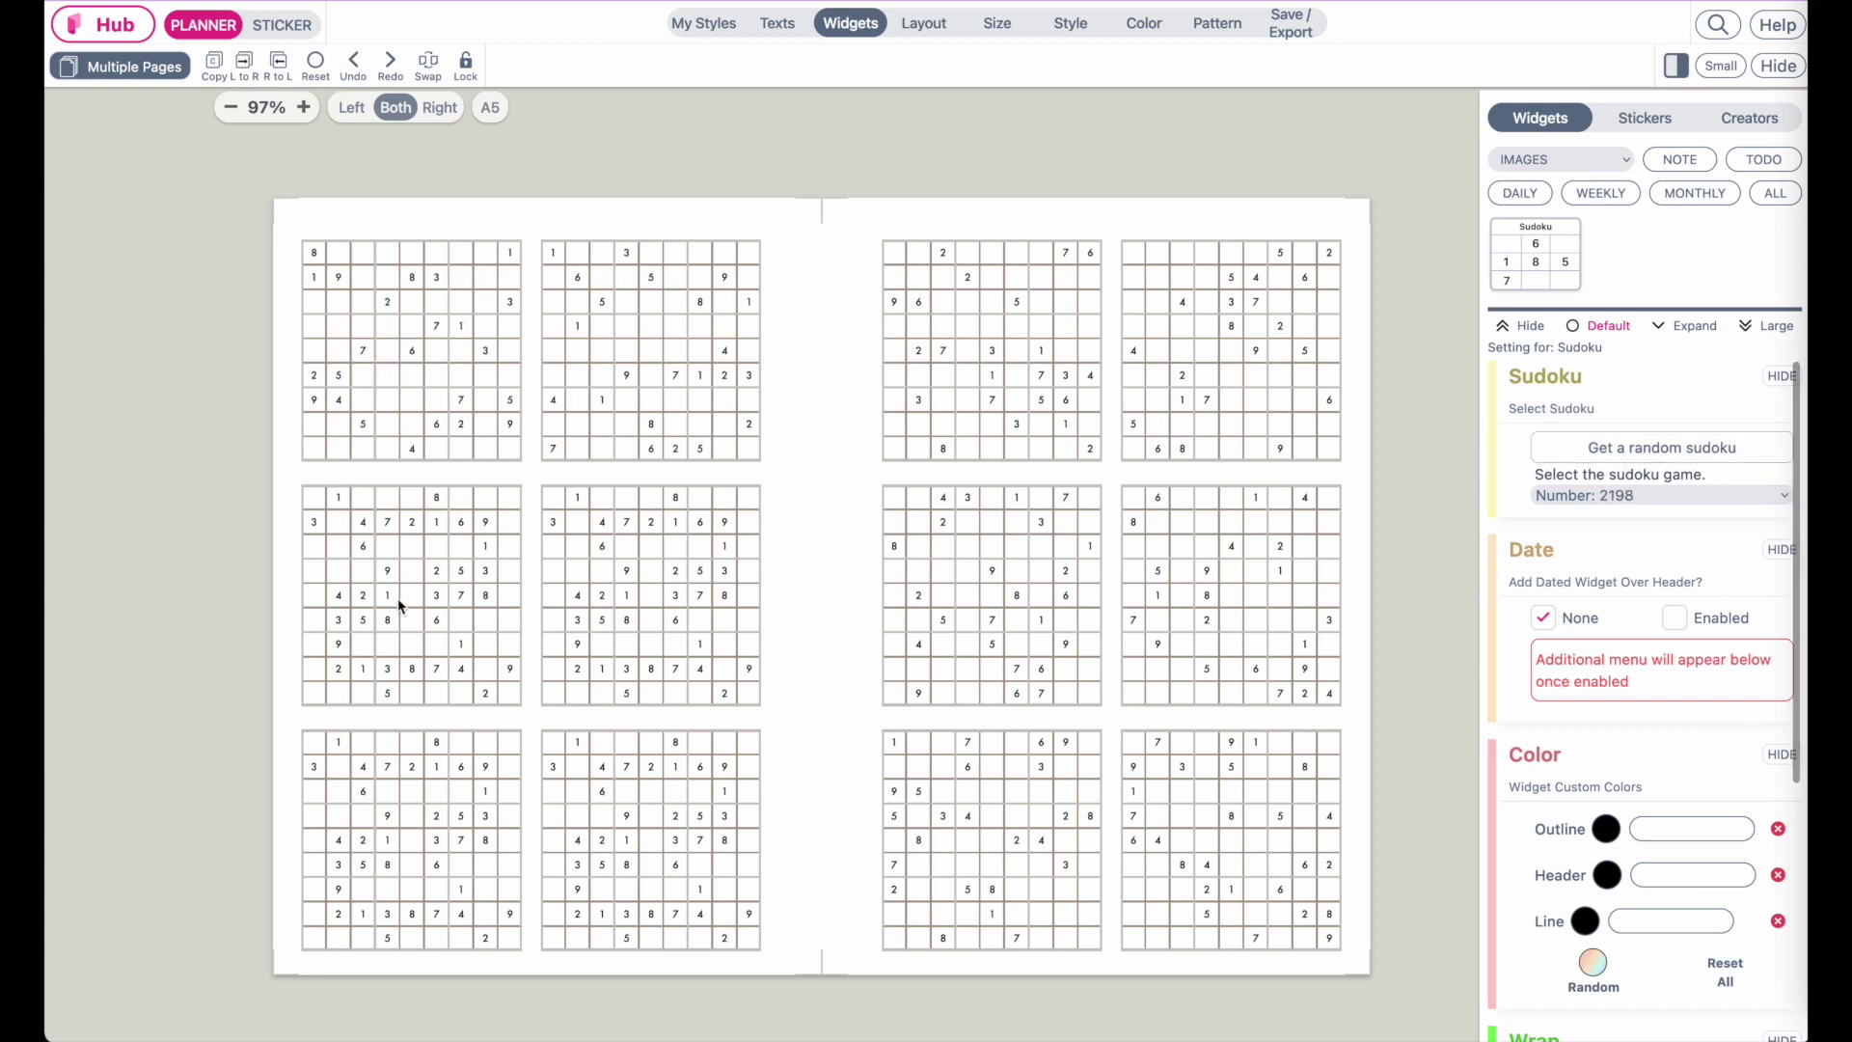
{"action": "left_click", "coordinate": [1695, 461]}
{"action": "left_click", "coordinate": [670, 614]}
{"action": "left_click", "coordinate": [1633, 451]}
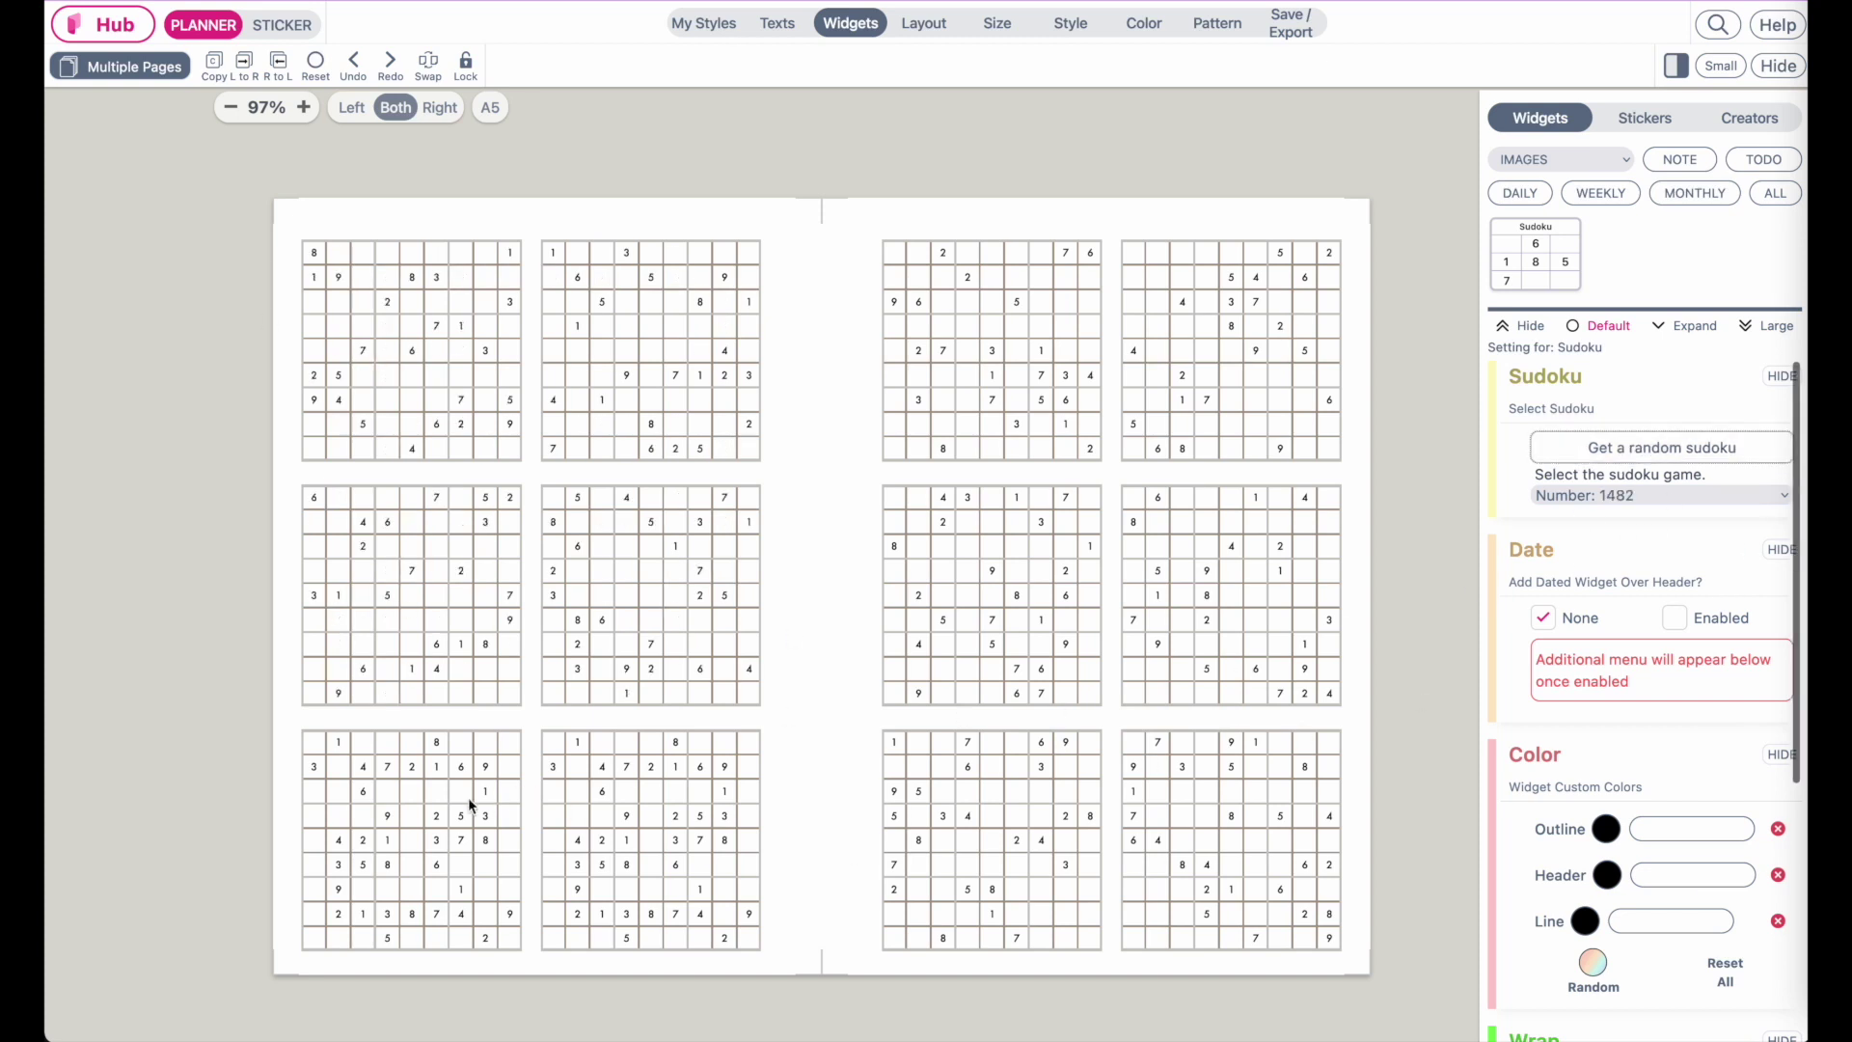
{"action": "left_click", "coordinate": [600, 814]}
{"action": "left_click", "coordinate": [1633, 455]}
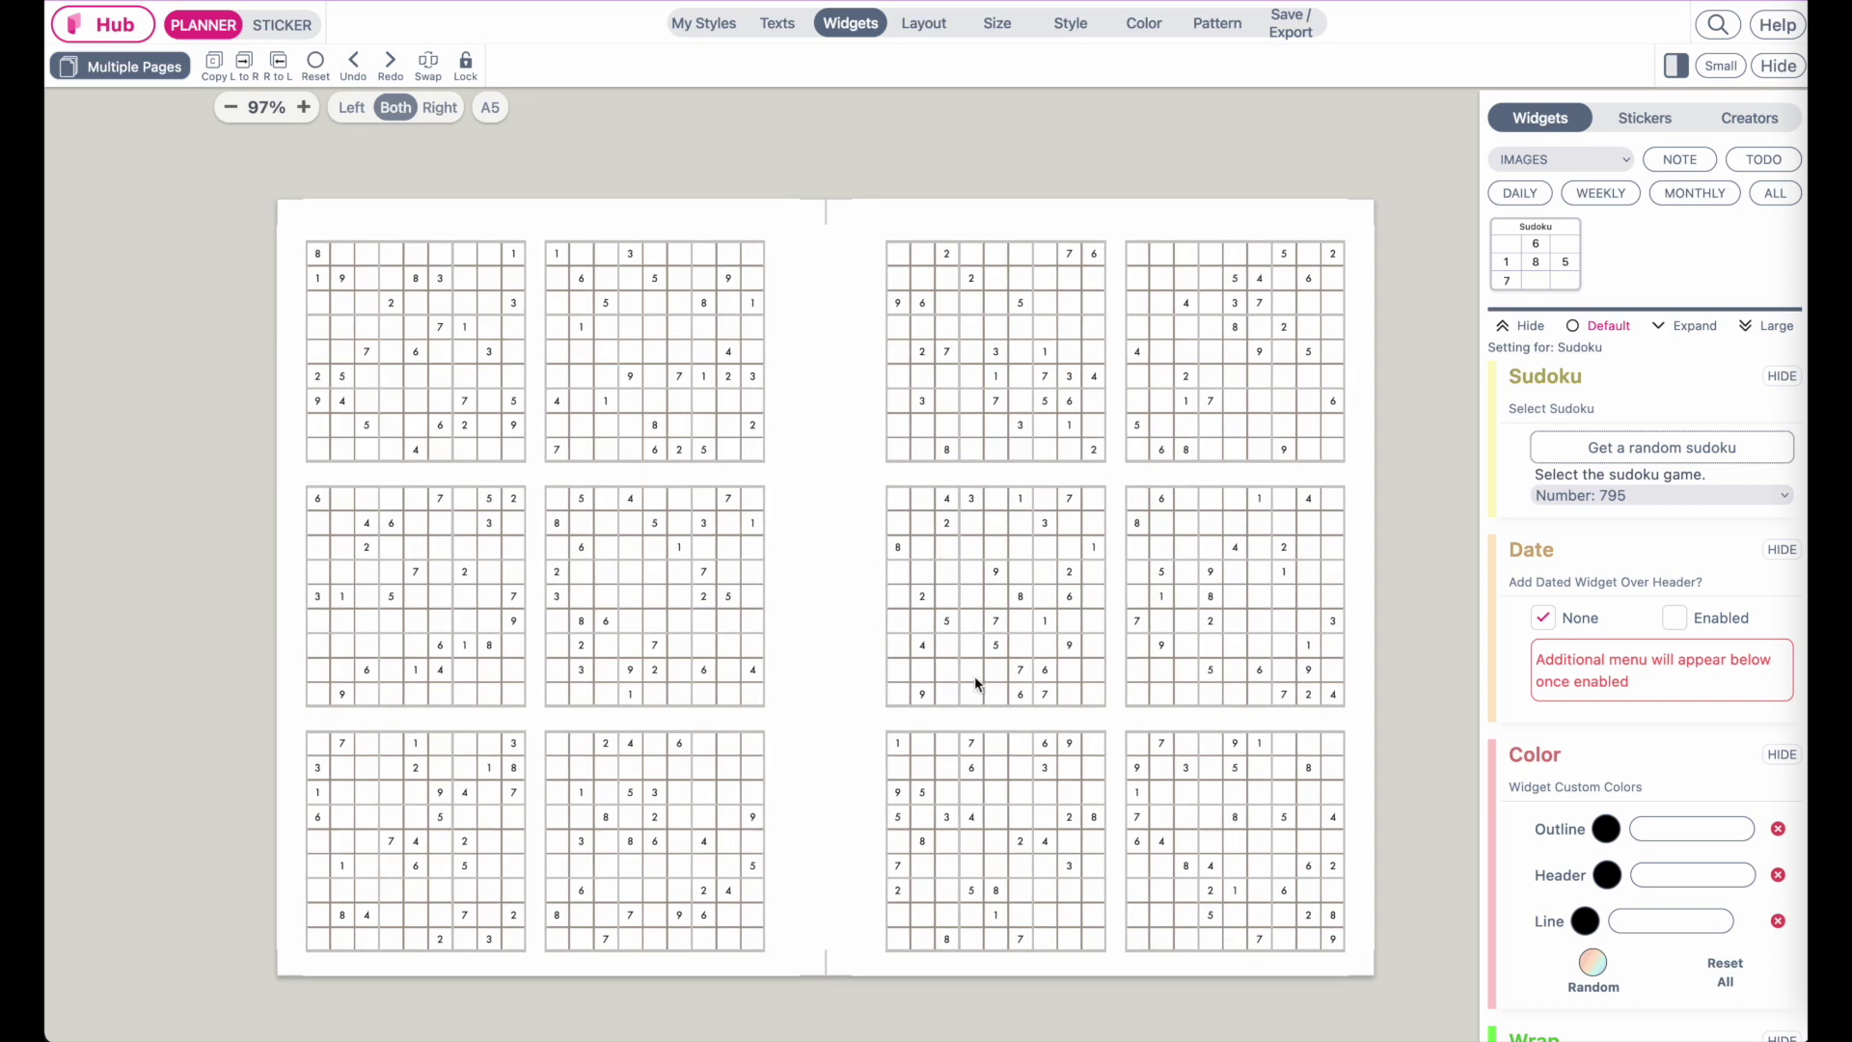
In the Color tab, try a blue outline colour for the Sudoku grids.
{"action": "left_click", "coordinate": [1144, 23]}
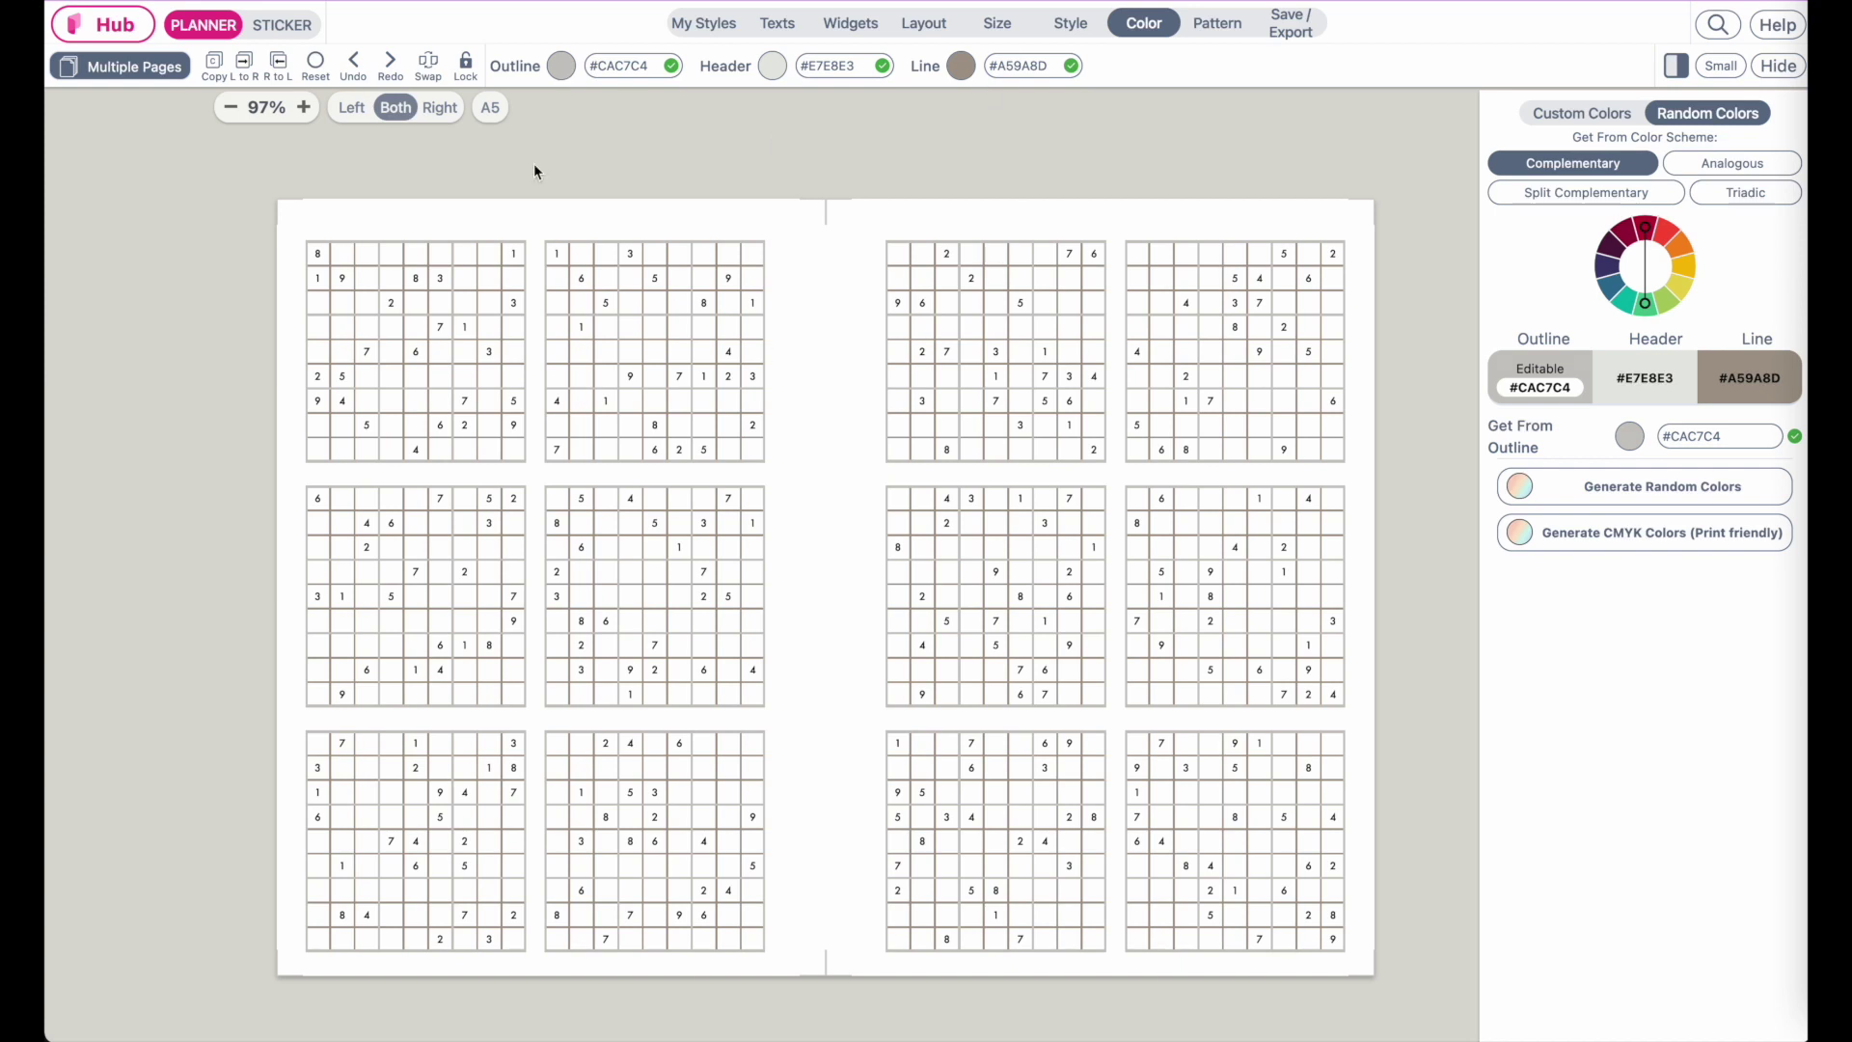
{"action": "left_click", "coordinate": [561, 66]}
{"action": "mouse_move", "coordinate": [869, 594]}
{"action": "left_mouse_down"}
{"action": "mouse_move", "coordinate": [825, 579]}
{"action": "mouse_move", "coordinate": [856, 606]}
{"action": "mouse_move", "coordinate": [855, 579]}
{"action": "mouse_move", "coordinate": [947, 579]}
{"action": "mouse_move", "coordinate": [928, 498]}
{"action": "mouse_move", "coordinate": [950, 595]}
{"action": "left_mouse_up"}
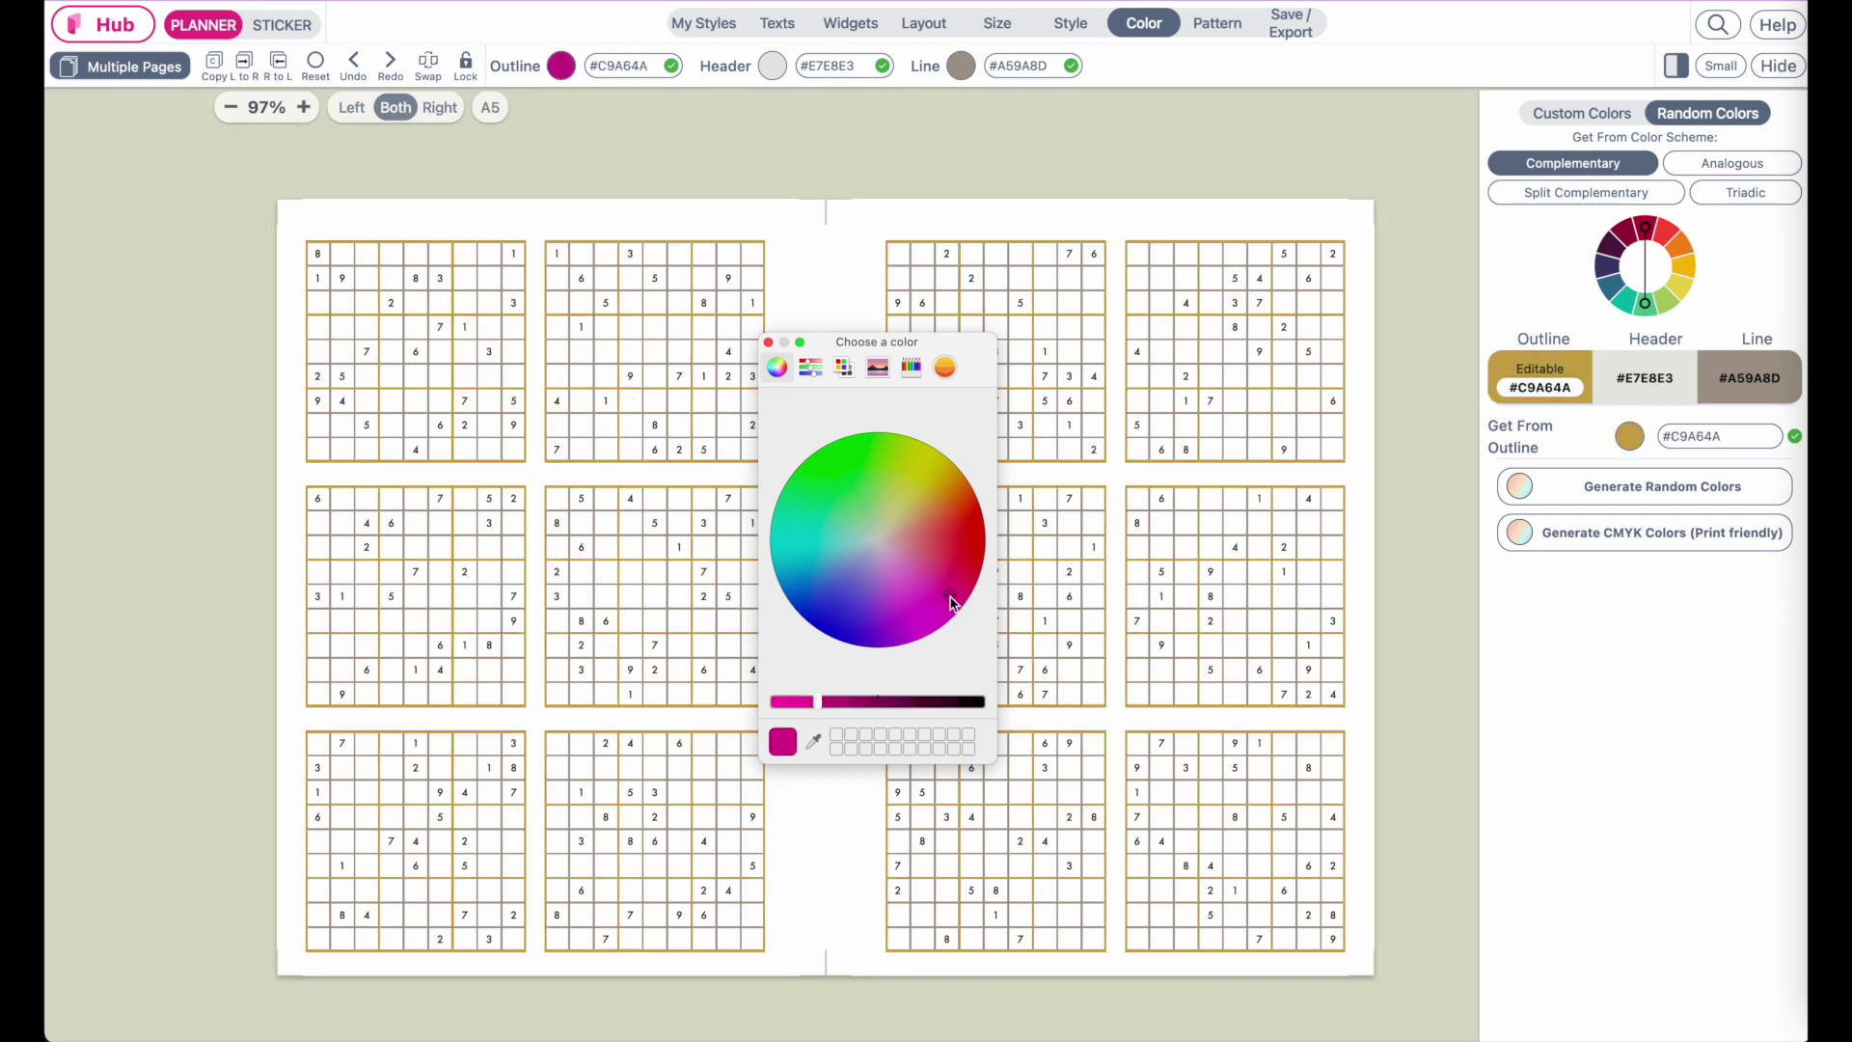
{"action": "left_click", "coordinate": [768, 344]}
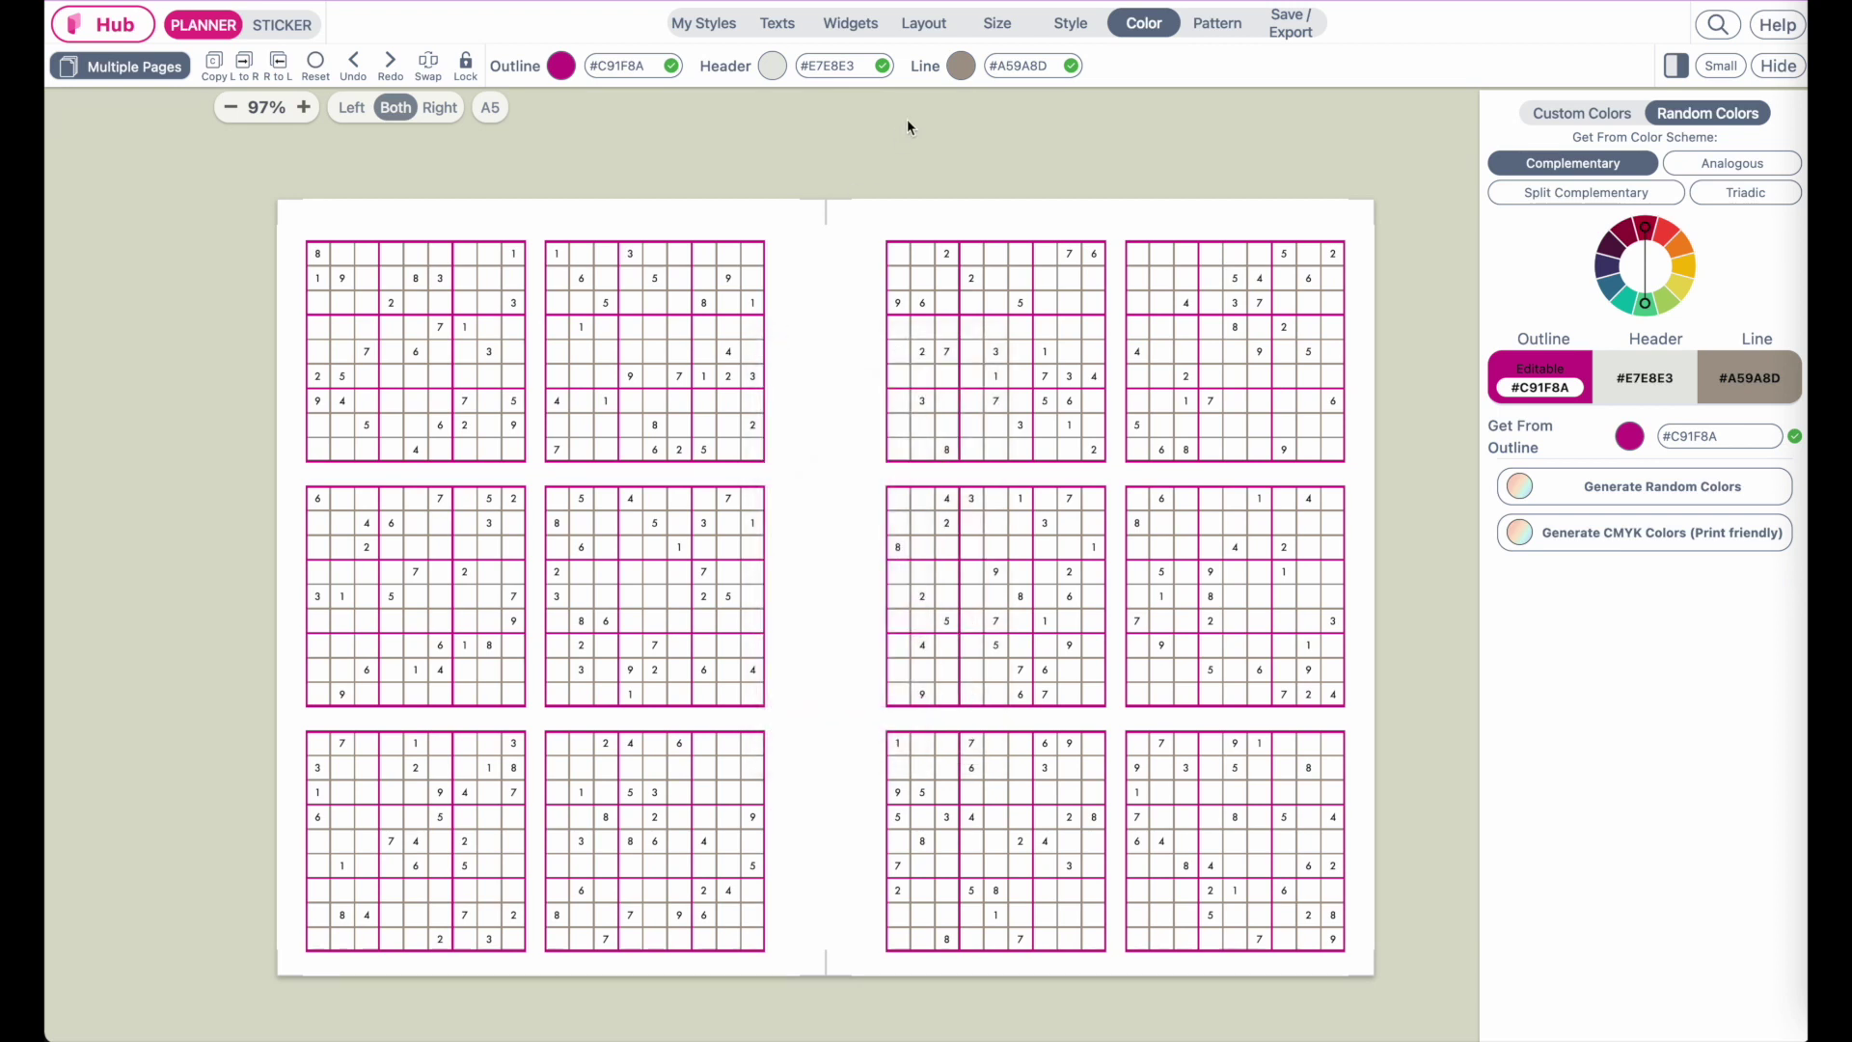
Try green for the inner grid lines.
{"action": "left_click", "coordinate": [965, 66]}
{"action": "left_click", "coordinate": [909, 527]}
{"action": "left_click_drag", "start_coordinate": [908, 527], "coordinate": [879, 560]}
{"action": "left_click", "coordinate": [903, 462]}
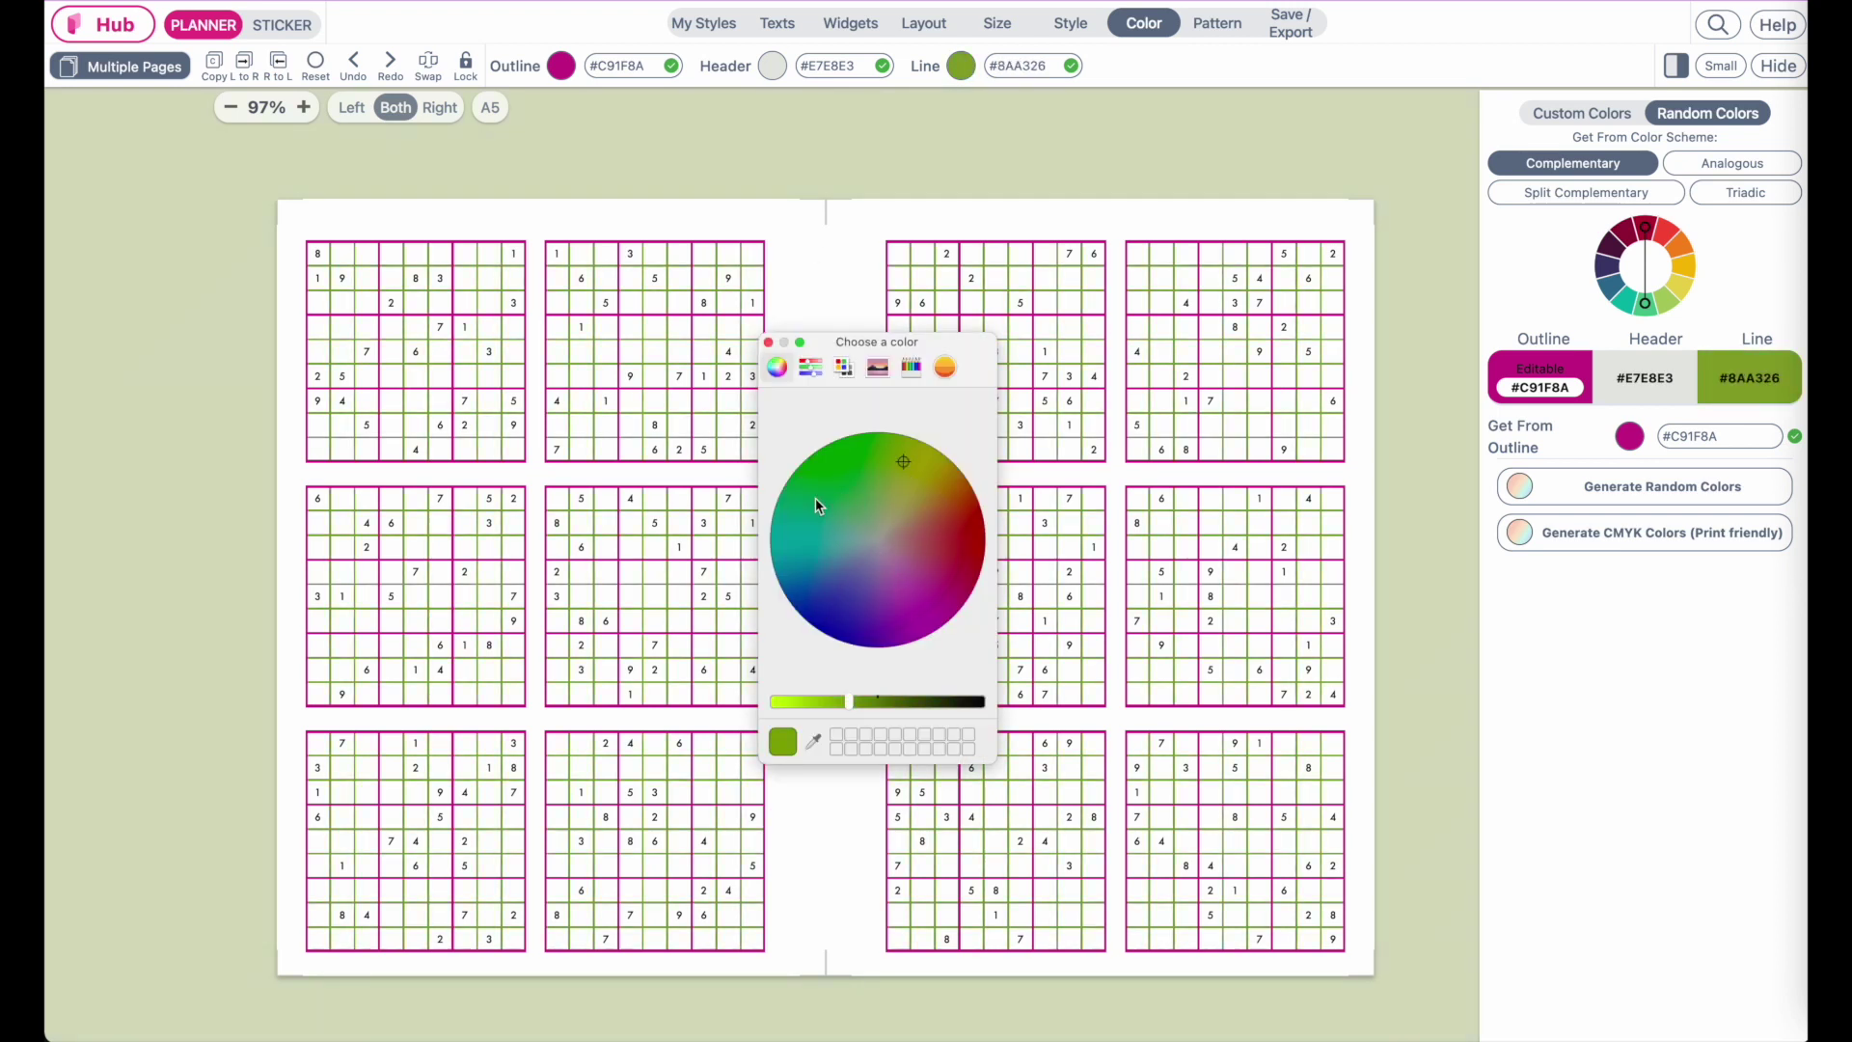
{"action": "left_click", "coordinate": [768, 344]}
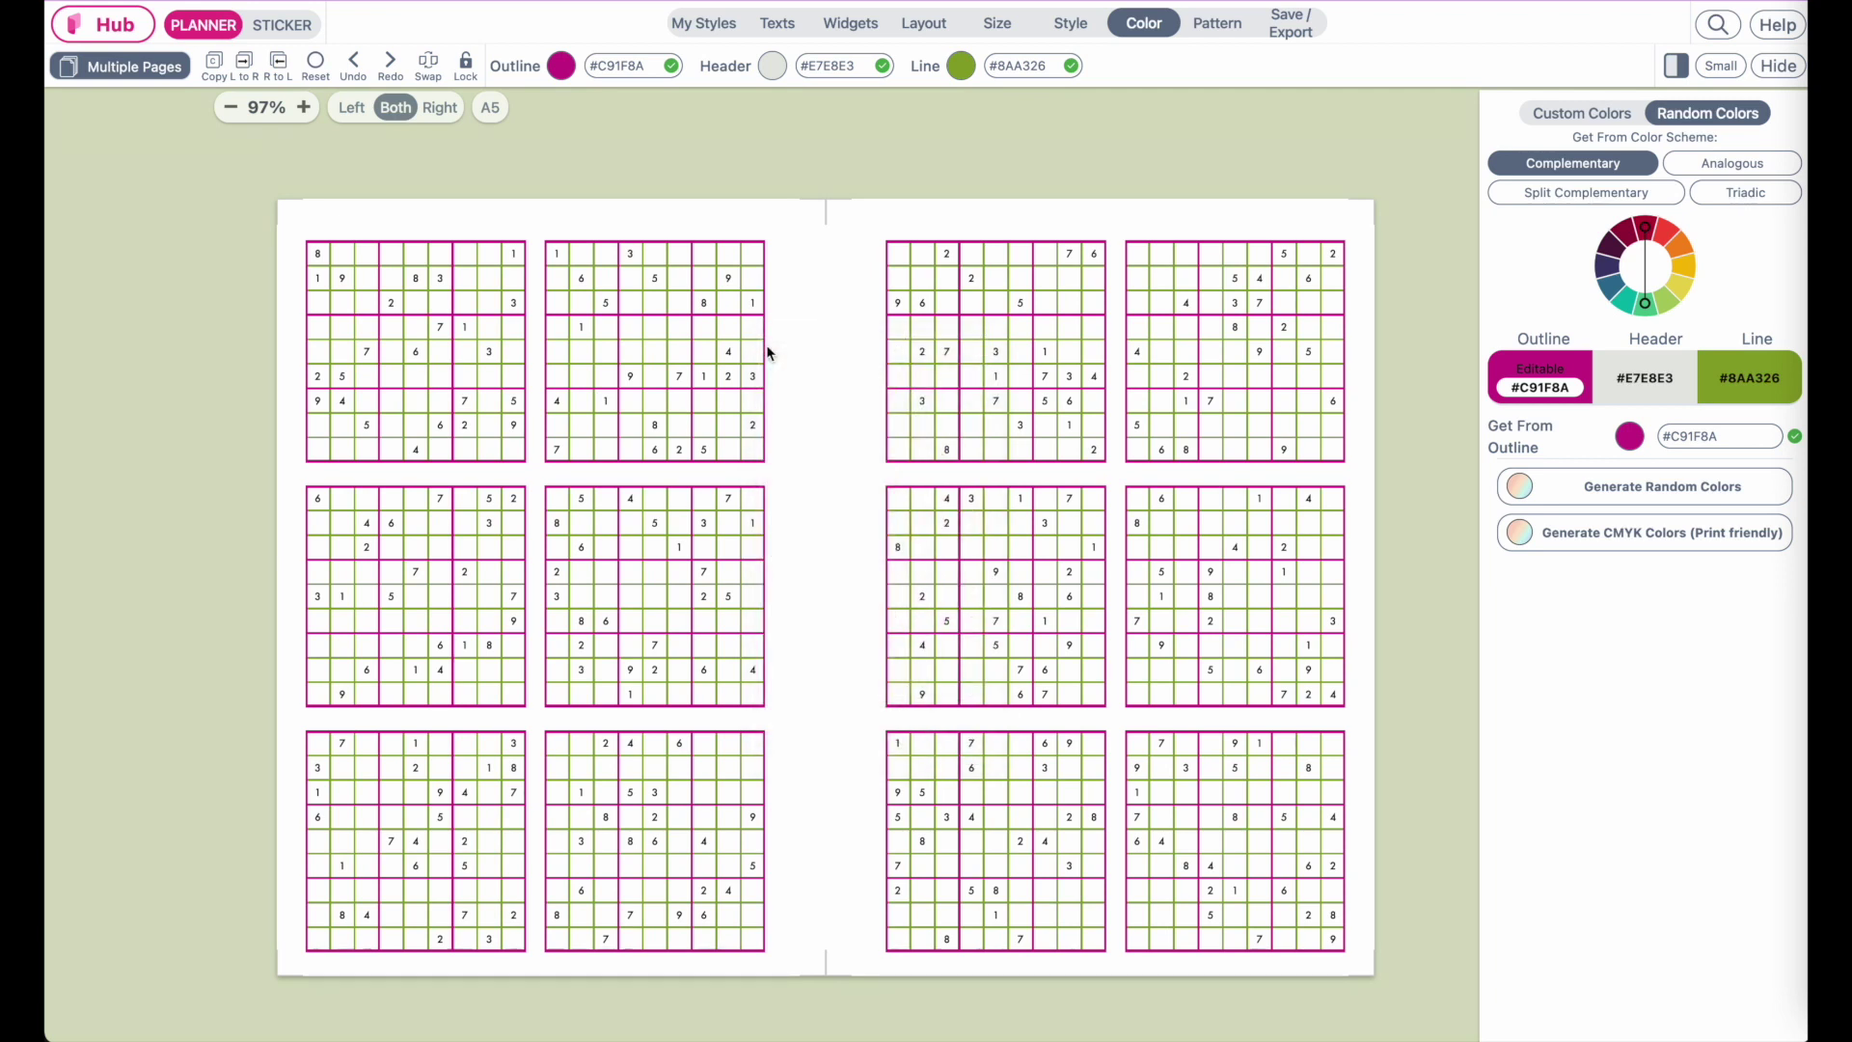
Set the grid outlines to the dark Tungsten pencil (#212121).
{"action": "left_click", "coordinate": [559, 67]}
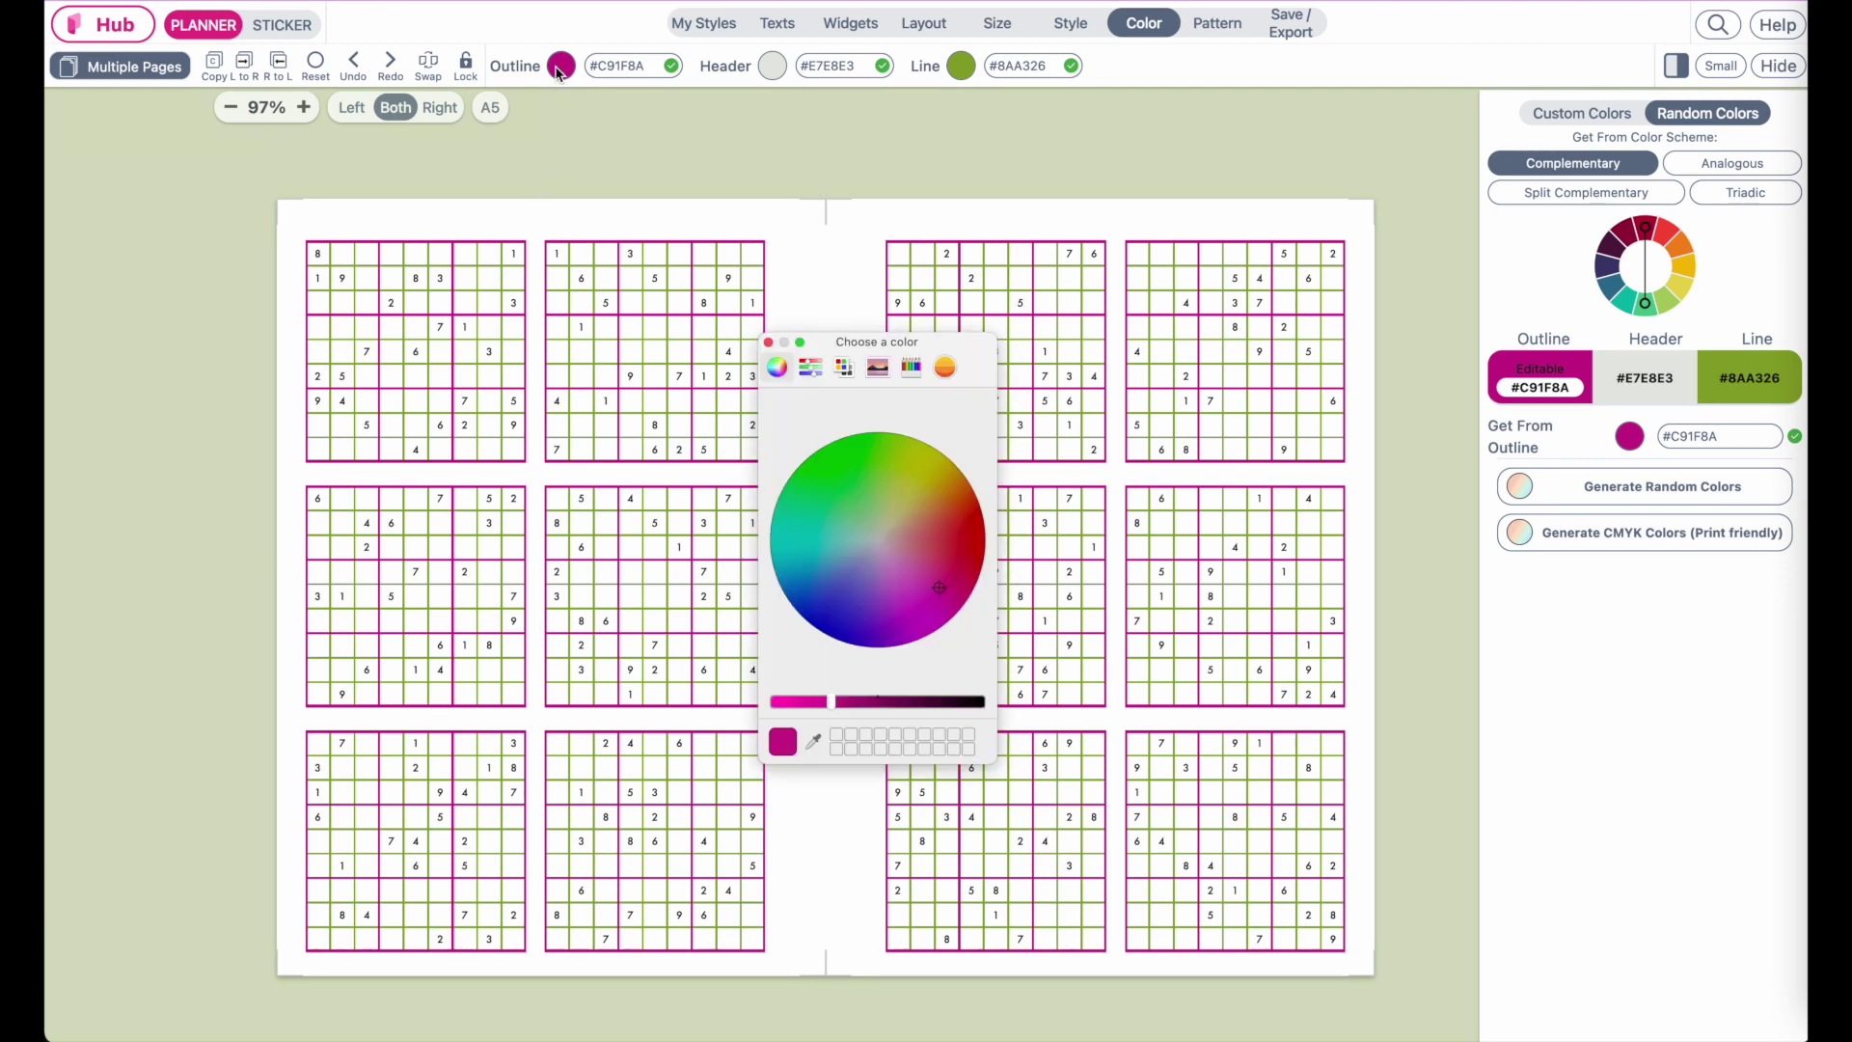
{"action": "left_click", "coordinate": [910, 367]}
{"action": "left_click", "coordinate": [791, 448]}
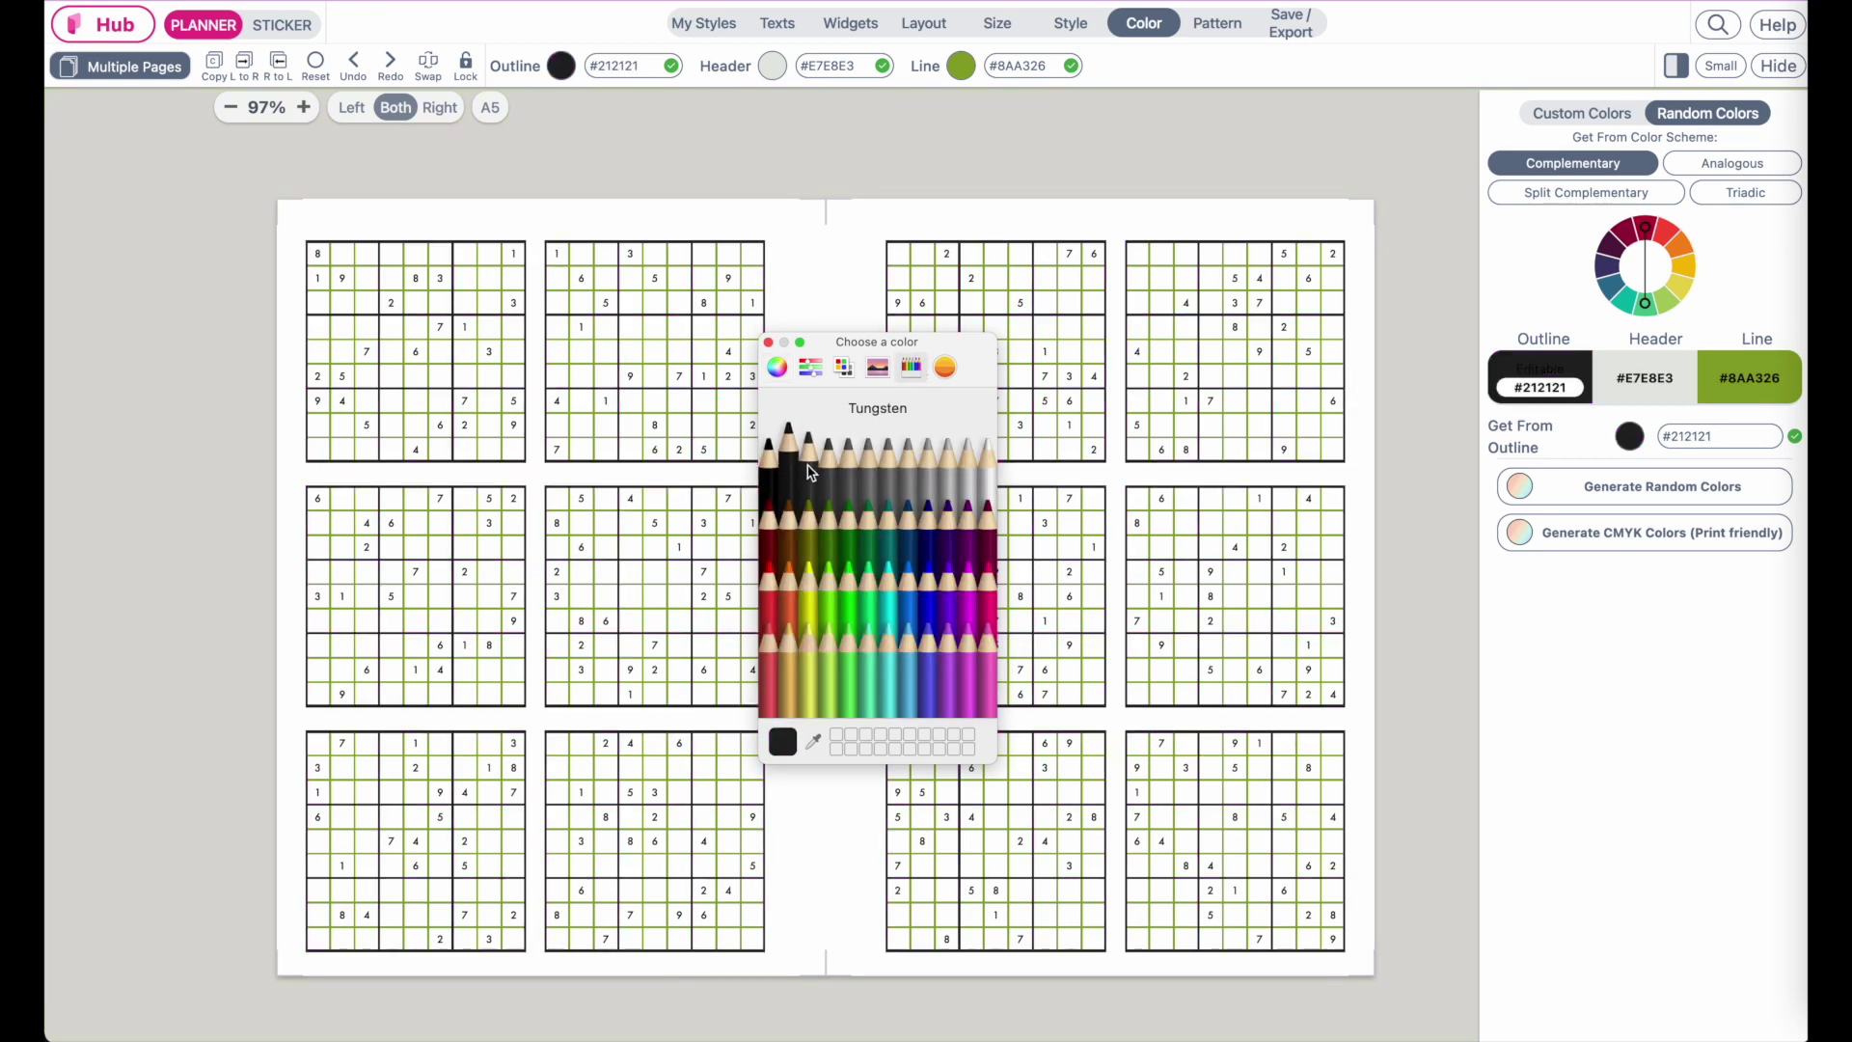
{"action": "left_click", "coordinate": [789, 456]}
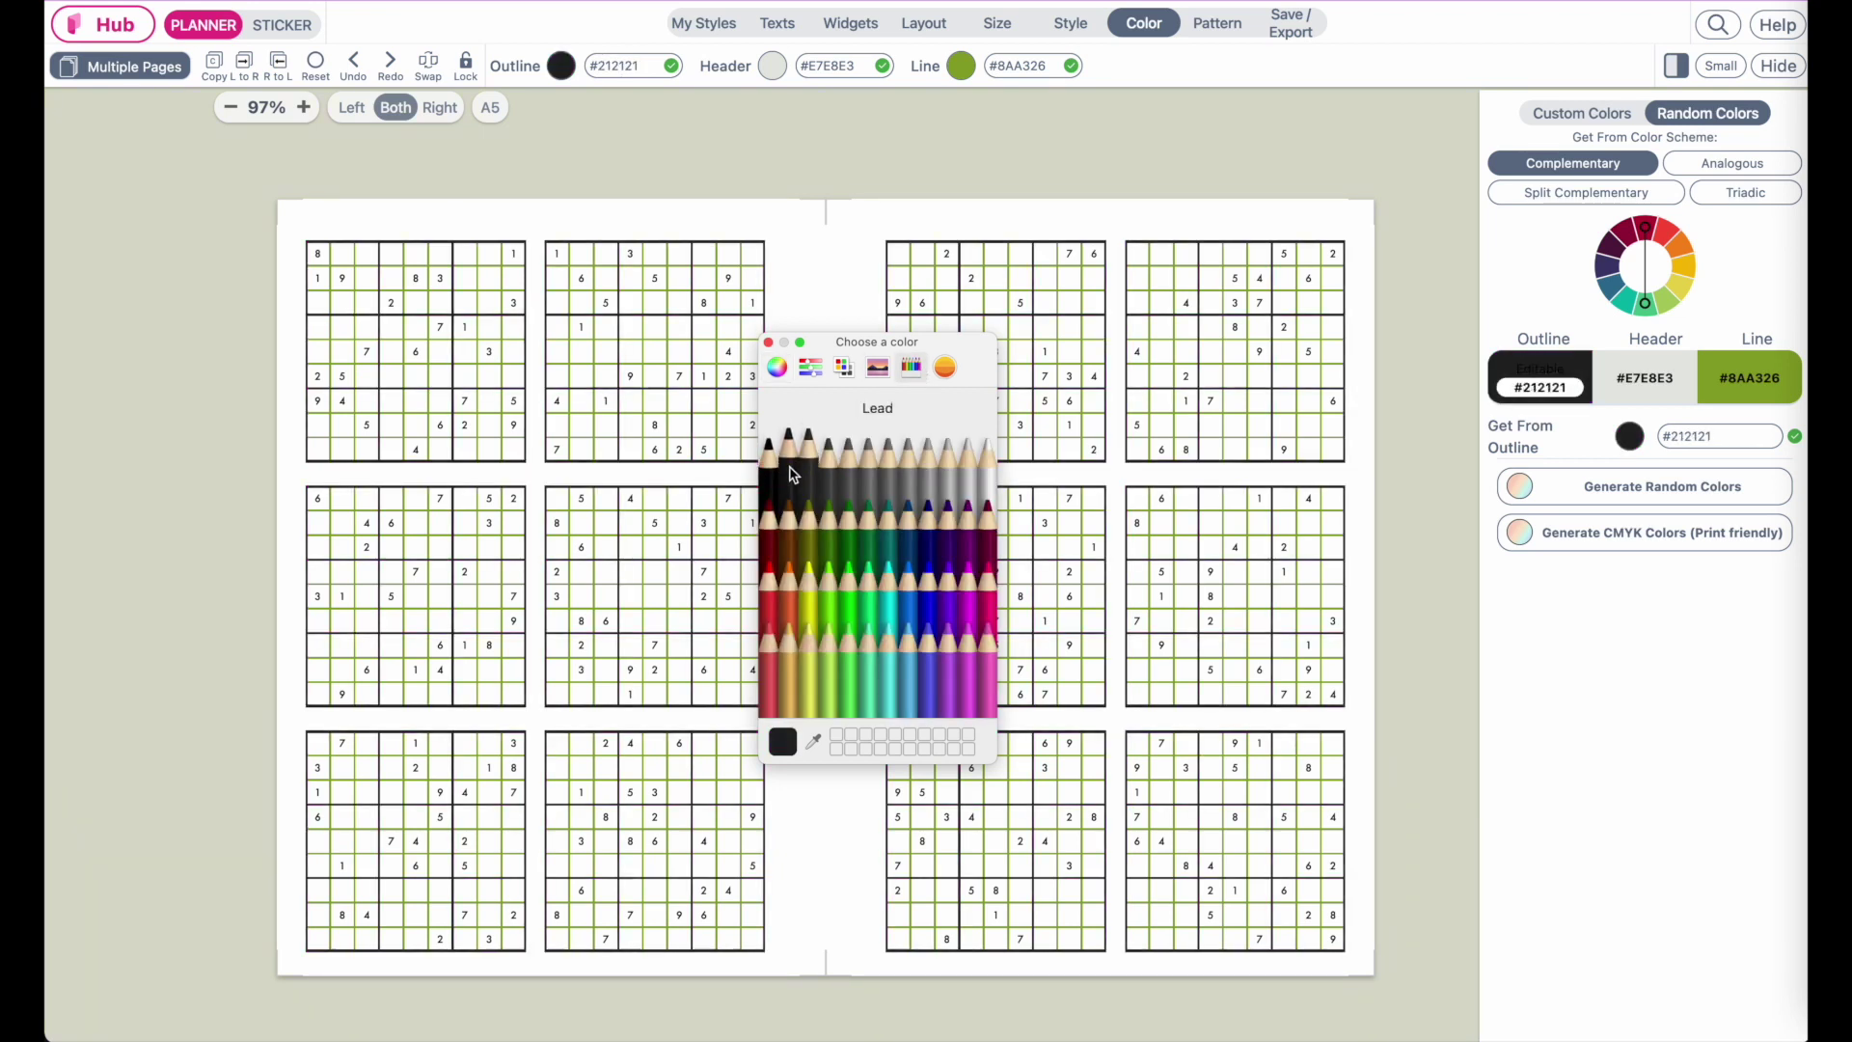
{"action": "left_click", "coordinate": [771, 341]}
Set the inner grid lines to the light Silver pencil (#D5D5D5).
{"action": "left_click", "coordinate": [961, 65]}
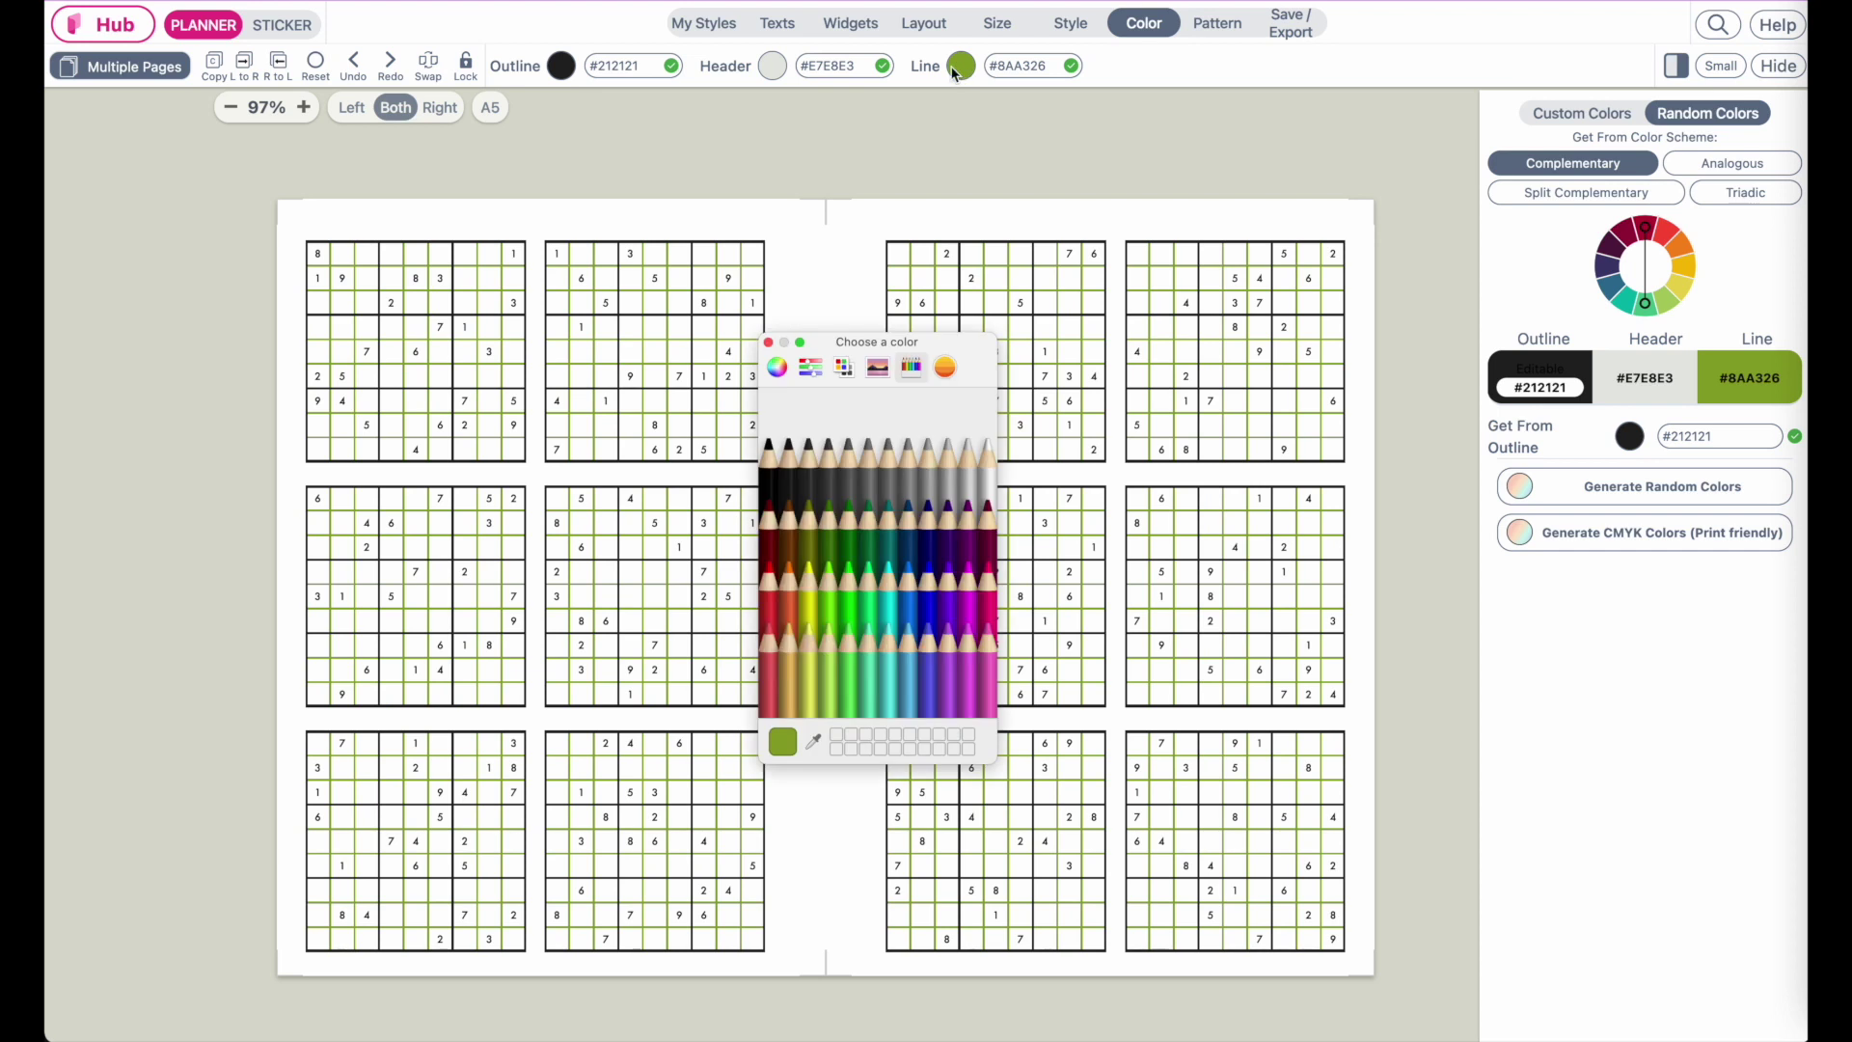
{"action": "left_click", "coordinate": [949, 462]}
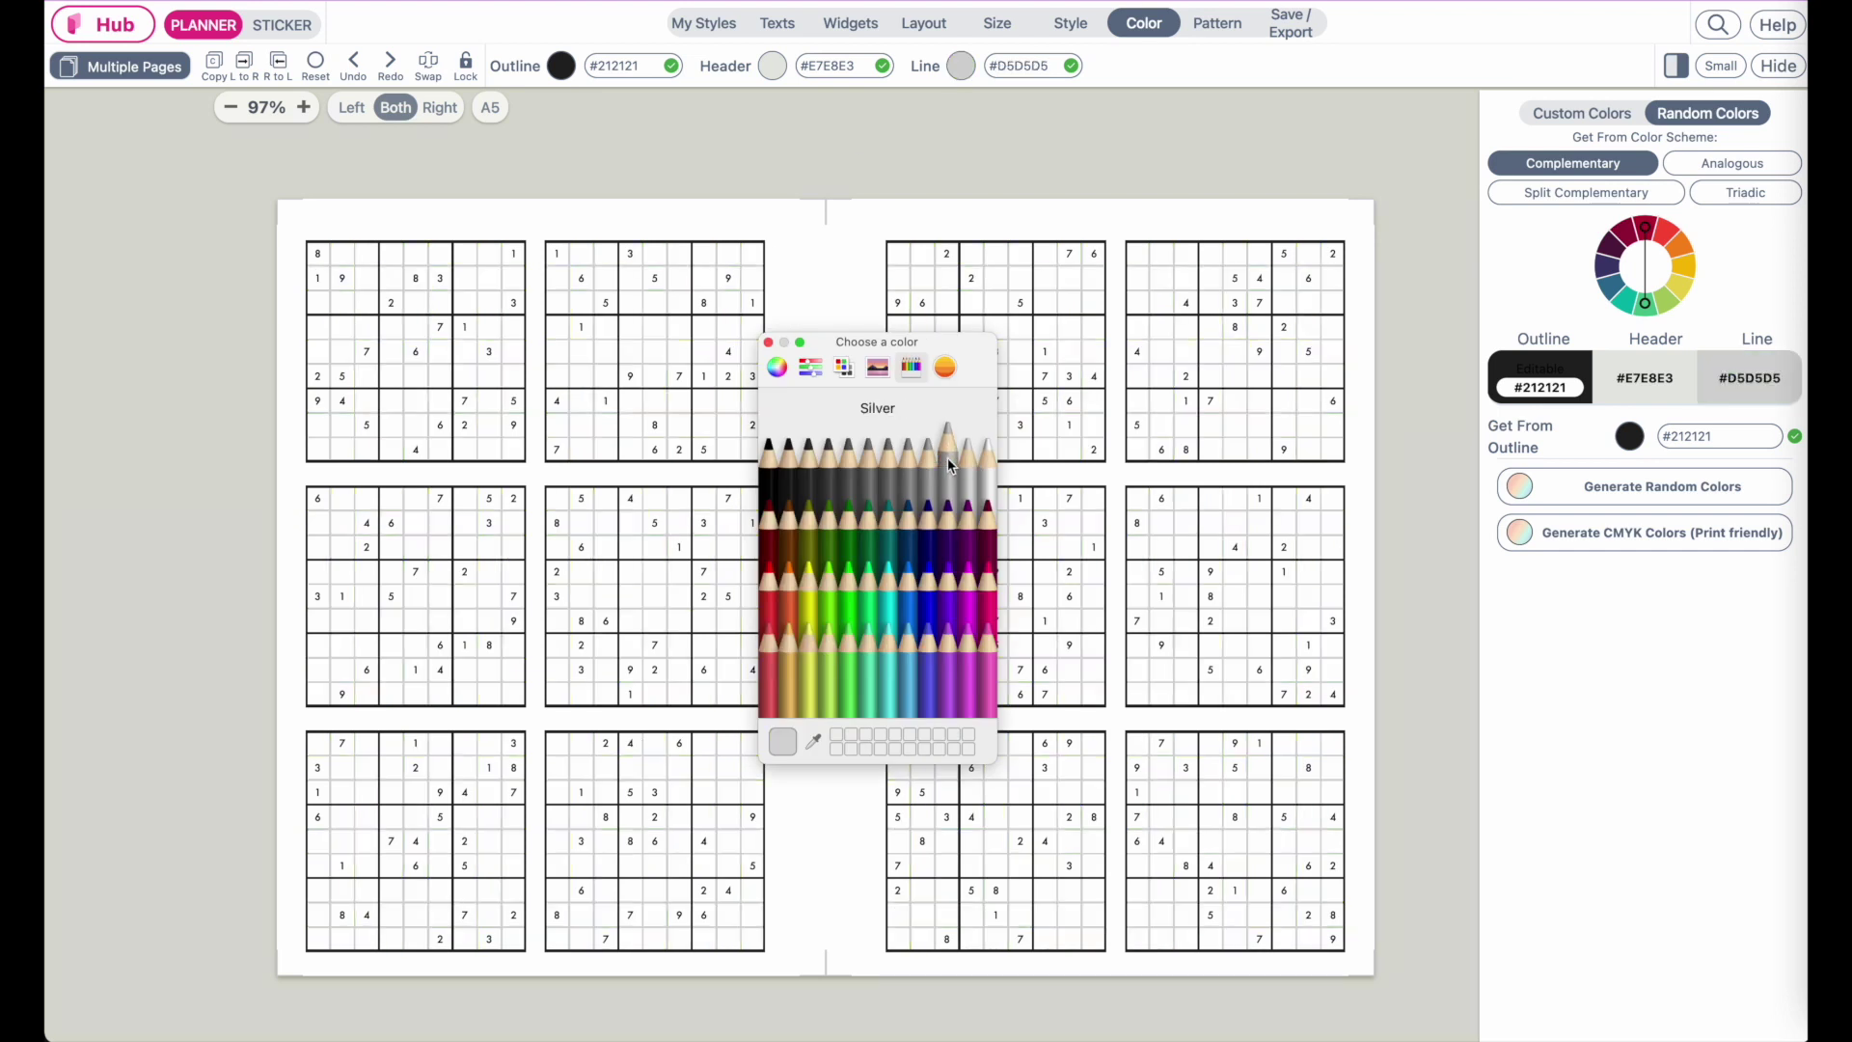
{"action": "left_click", "coordinate": [770, 341]}
{"action": "scroll", "coordinate": [529, 398], "scroll_direction": "up", "scroll_amount": 3}
{"action": "scroll", "coordinate": [501, 402], "scroll_direction": "up", "scroll_amount": 3}
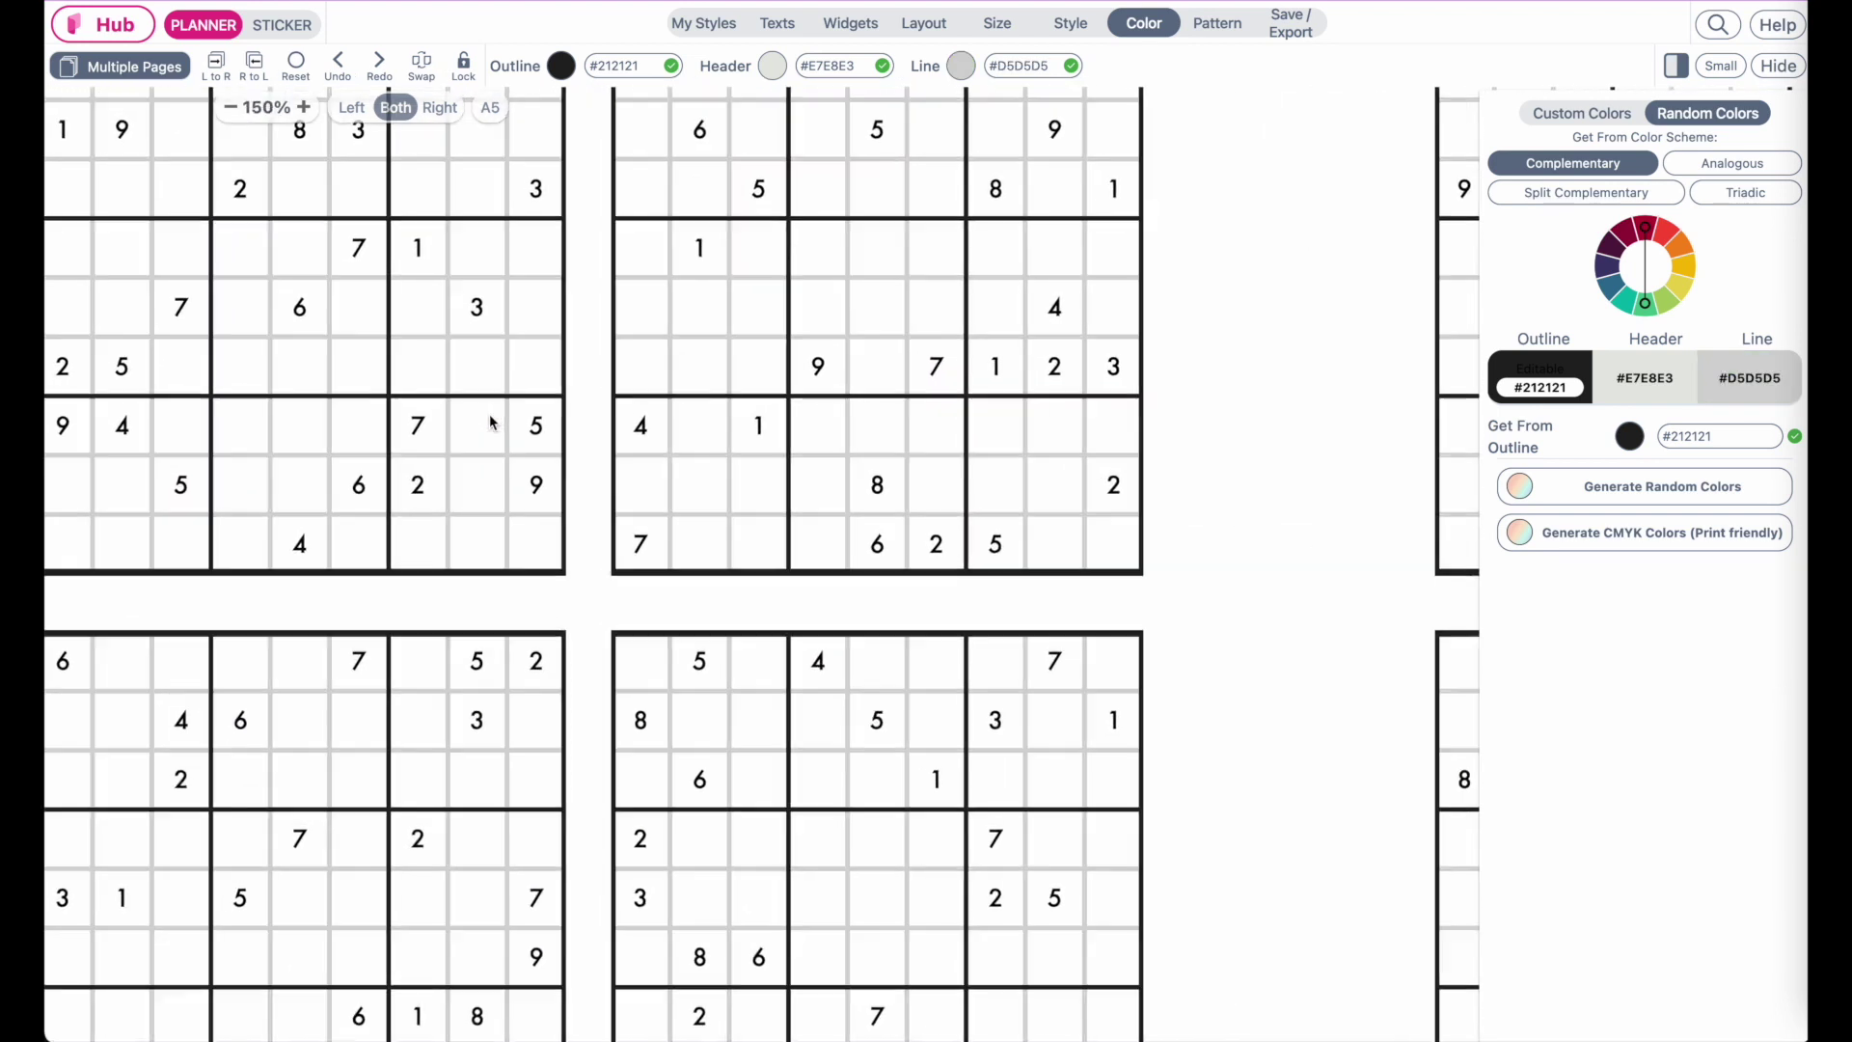
{"action": "scroll", "coordinate": [492, 419], "scroll_direction": "up", "scroll_amount": 2}
{"action": "scroll", "coordinate": [490, 414], "scroll_direction": "up", "scroll_amount": 3}
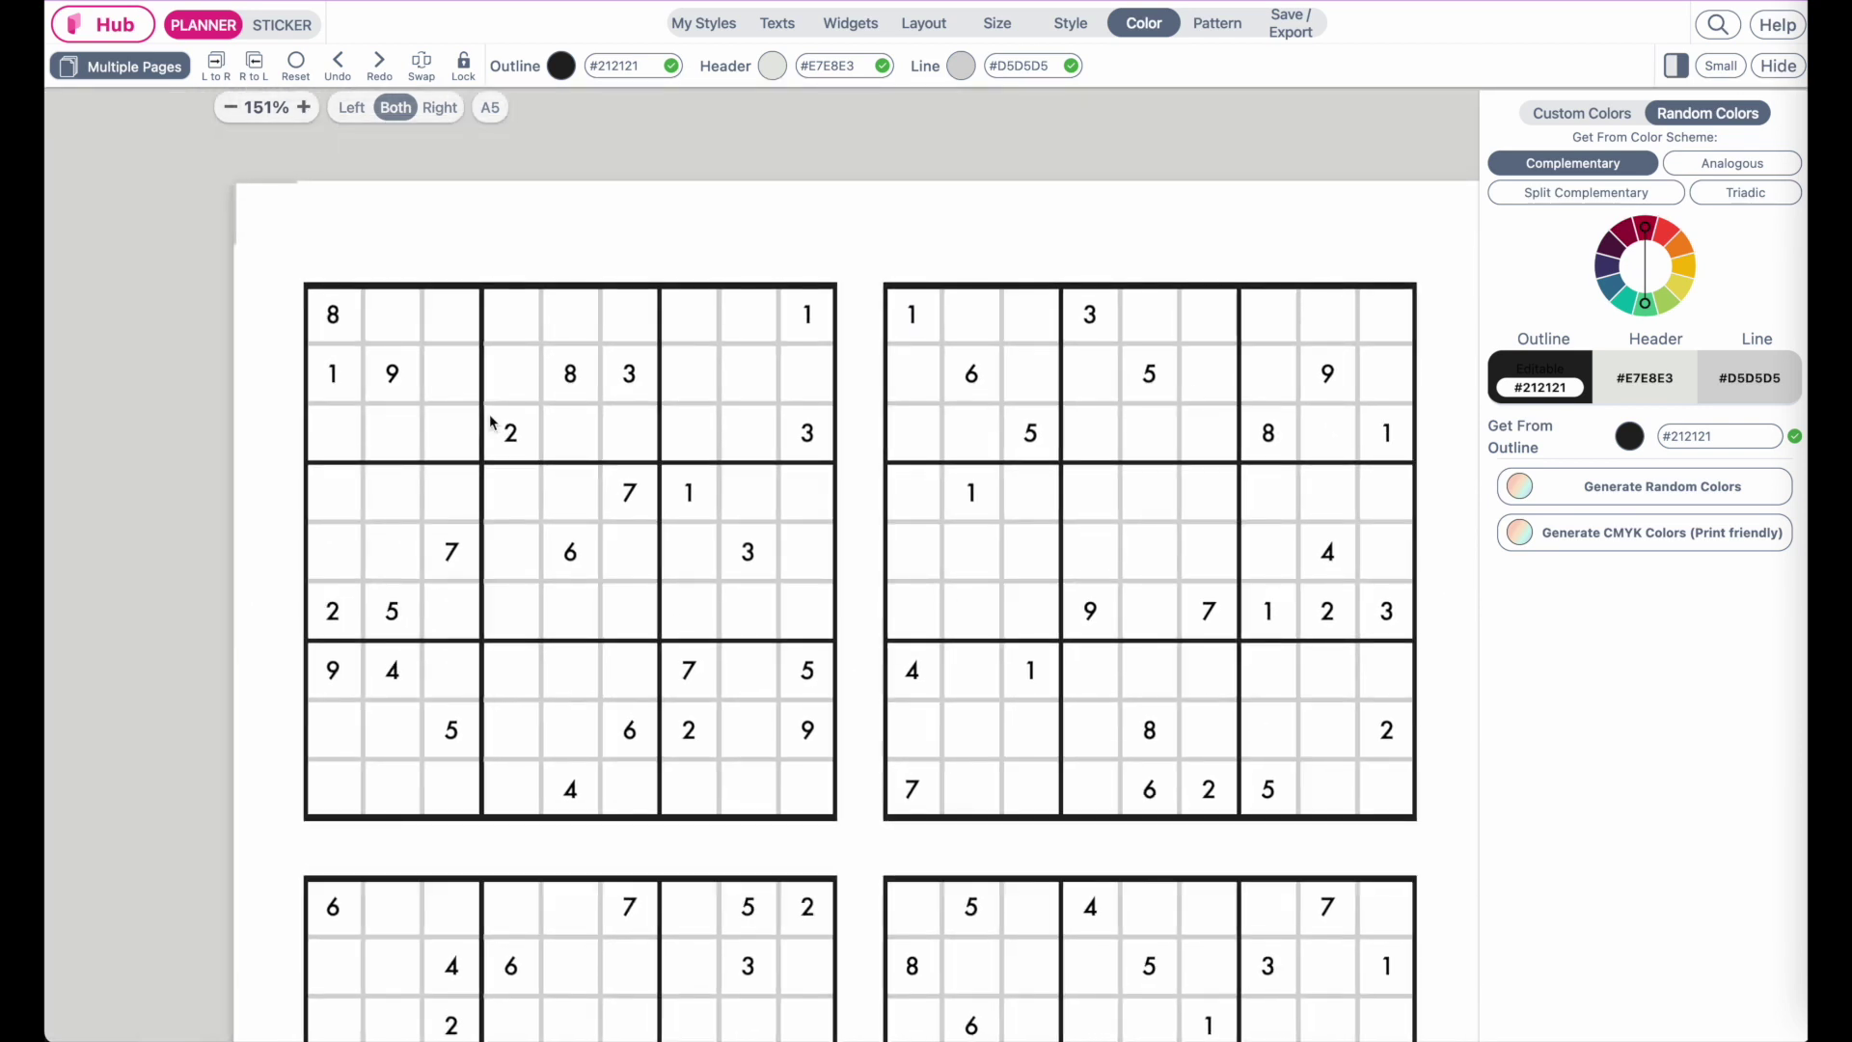
{"action": "scroll", "coordinate": [489, 414], "scroll_direction": "down", "scroll_amount": 3}
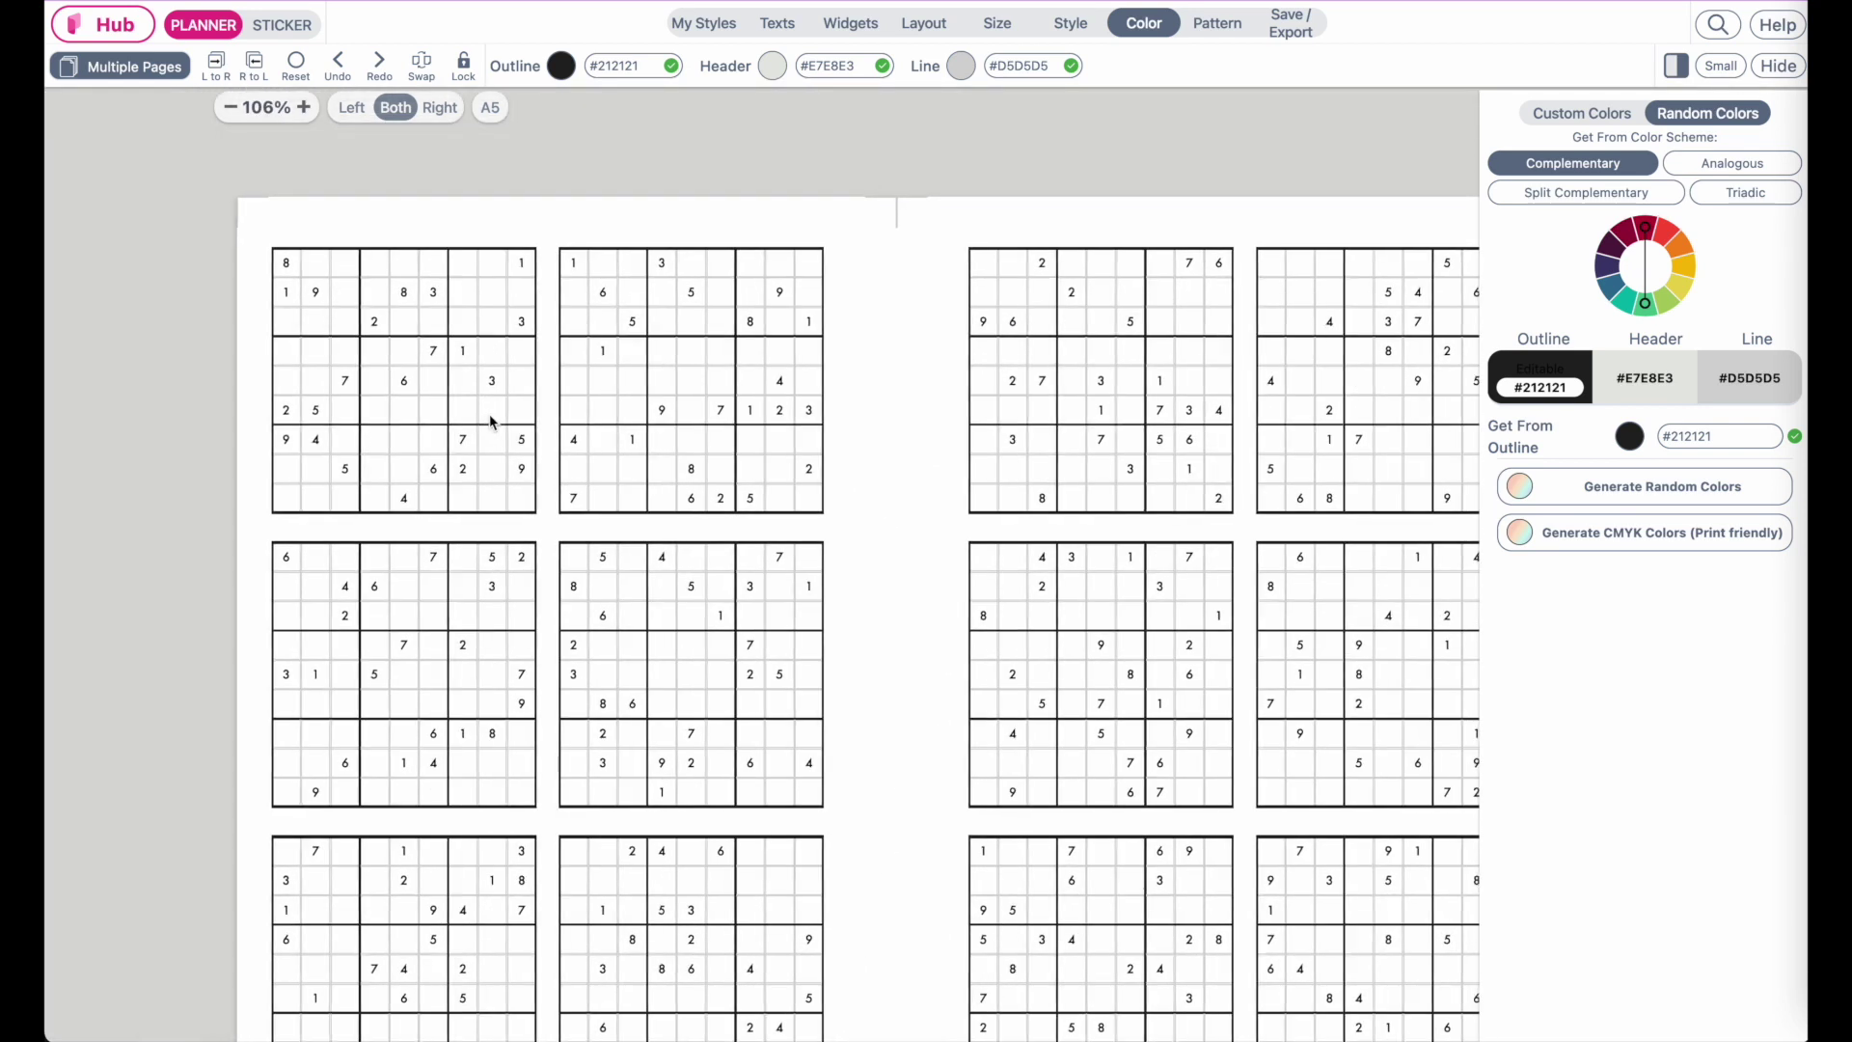
Set the h2 digit font to NexaDemo-Light from the Regular font list.
{"action": "left_click", "coordinate": [778, 27]}
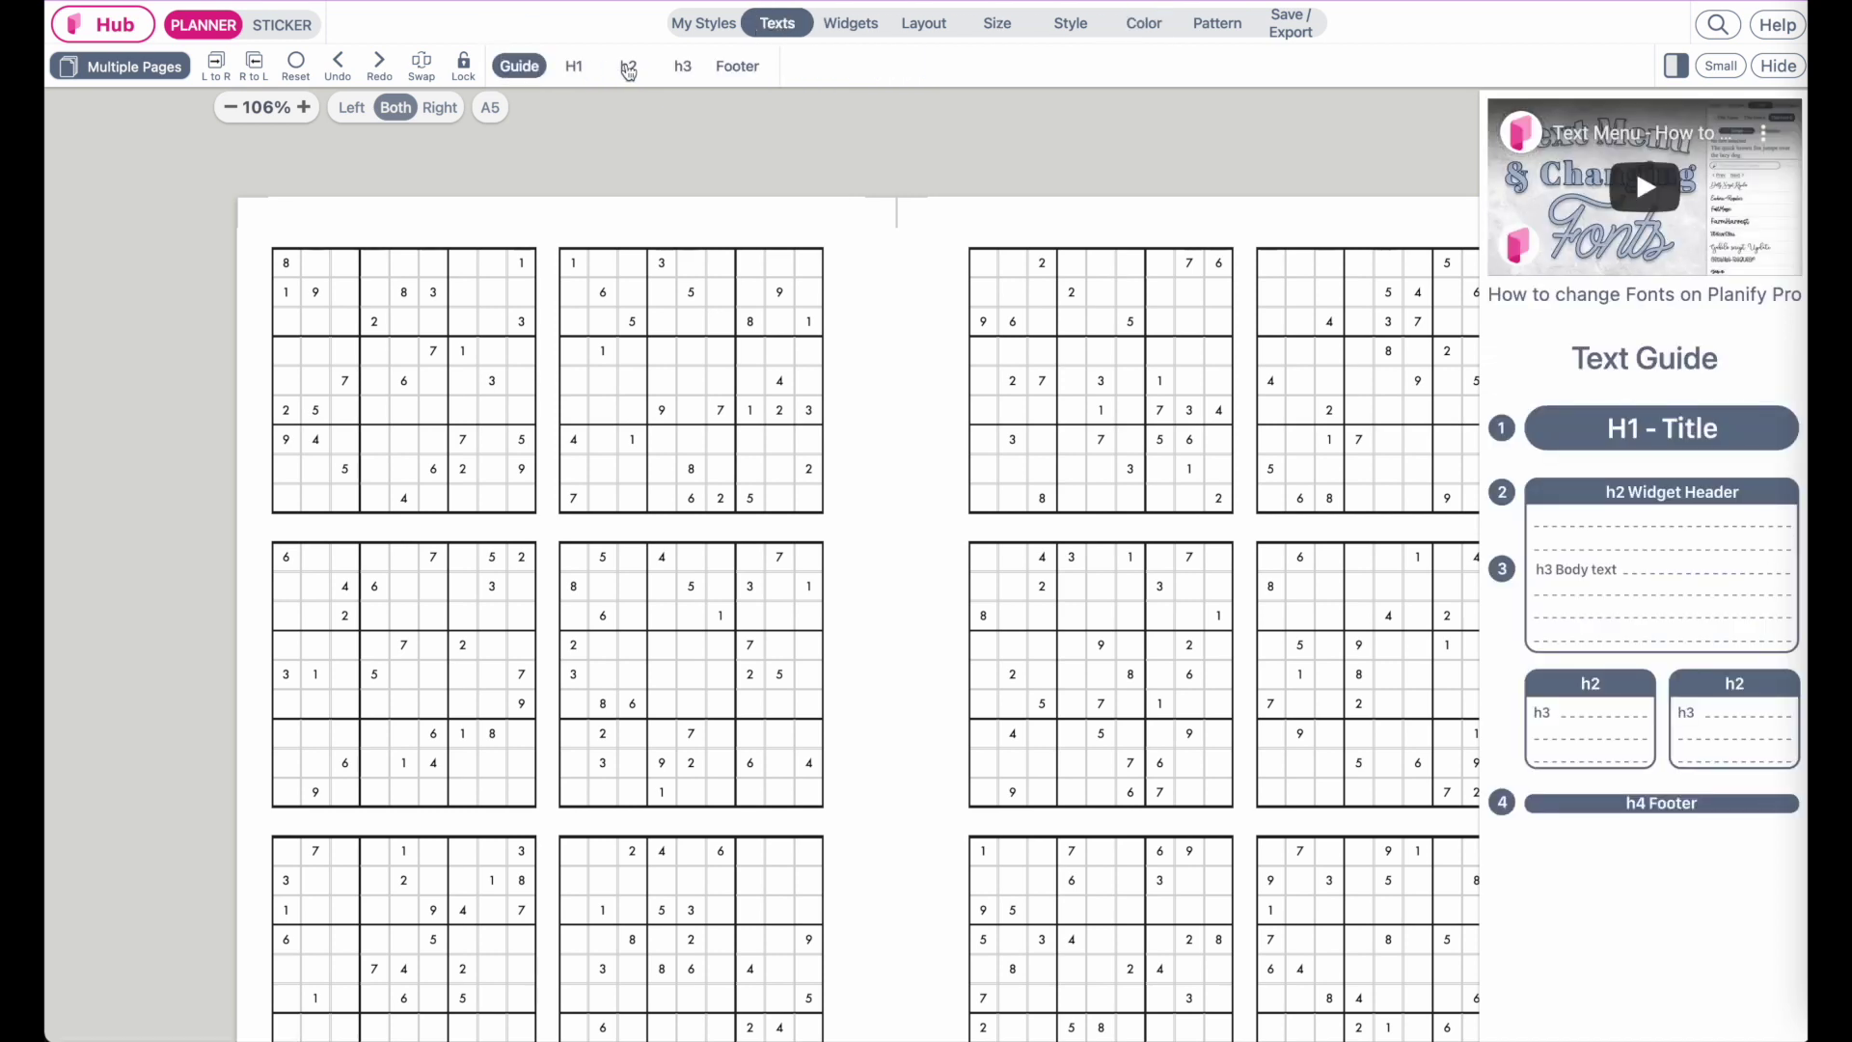
{"action": "left_click", "coordinate": [630, 68]}
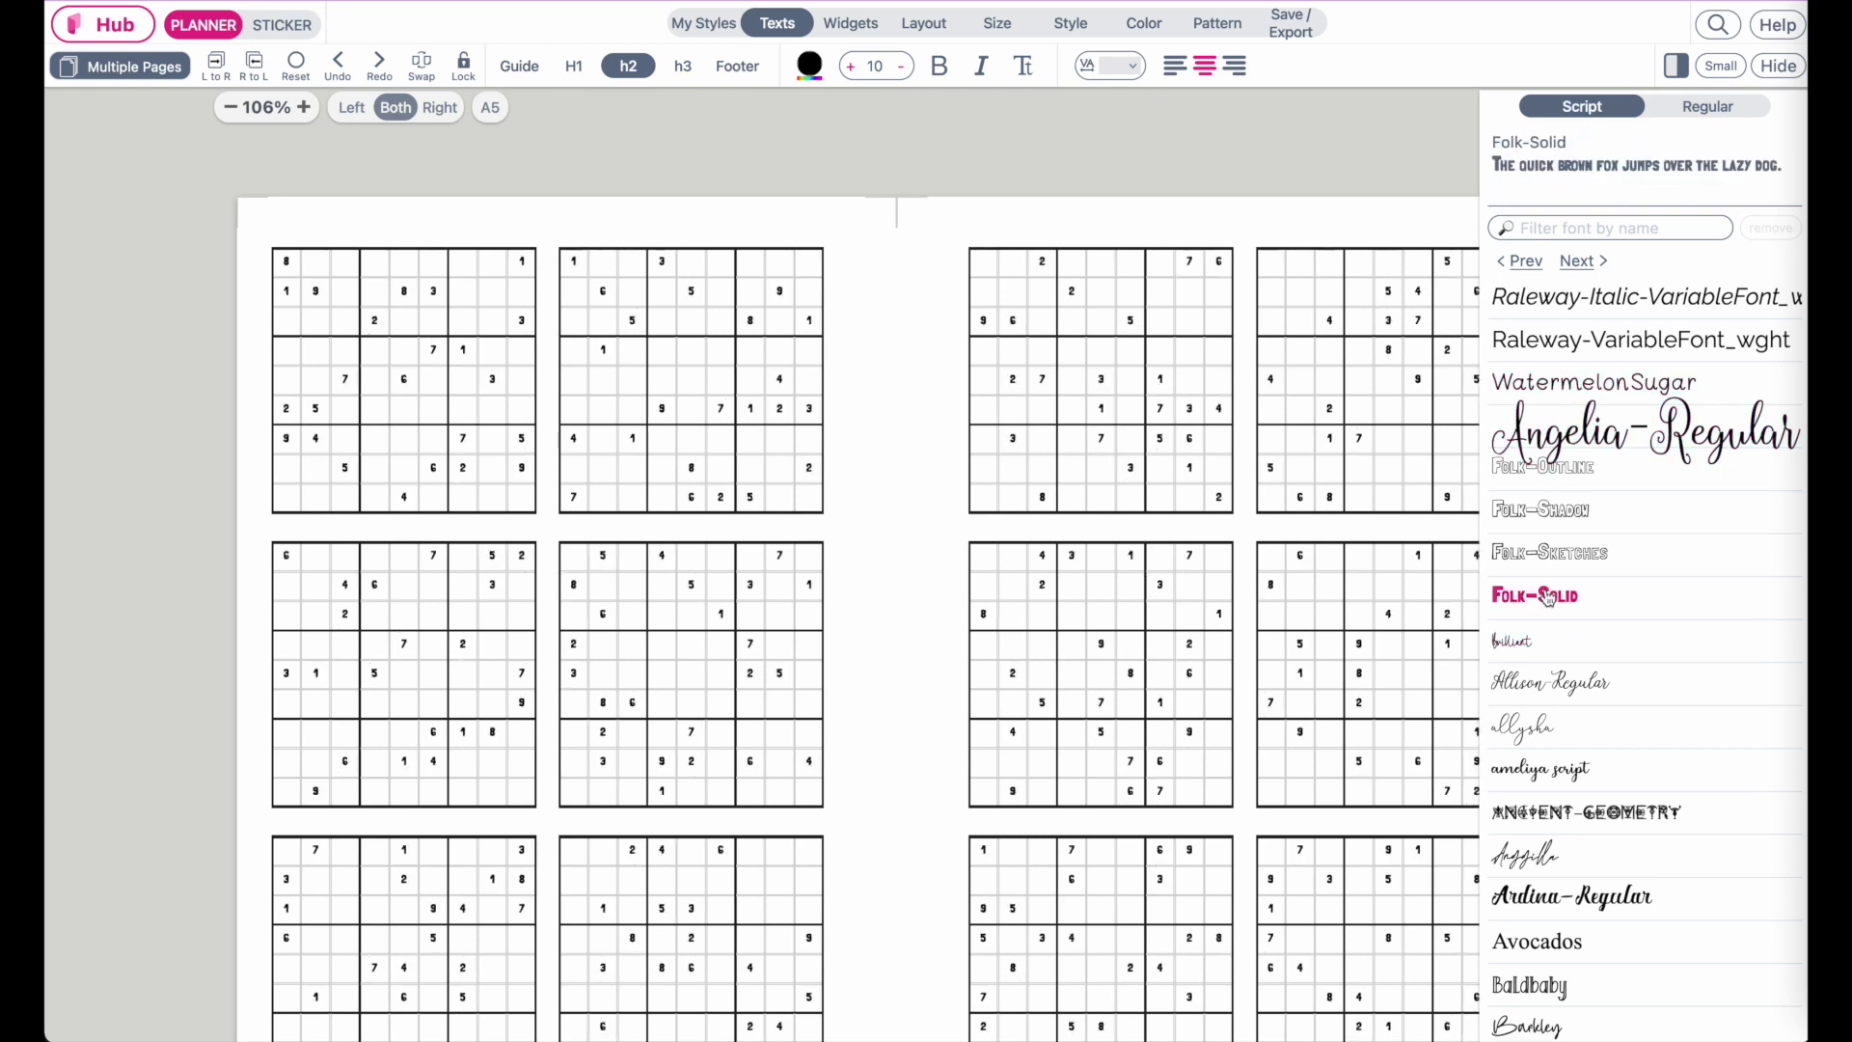
{"action": "left_click", "coordinate": [1517, 429]}
{"action": "left_click", "coordinate": [1709, 106]}
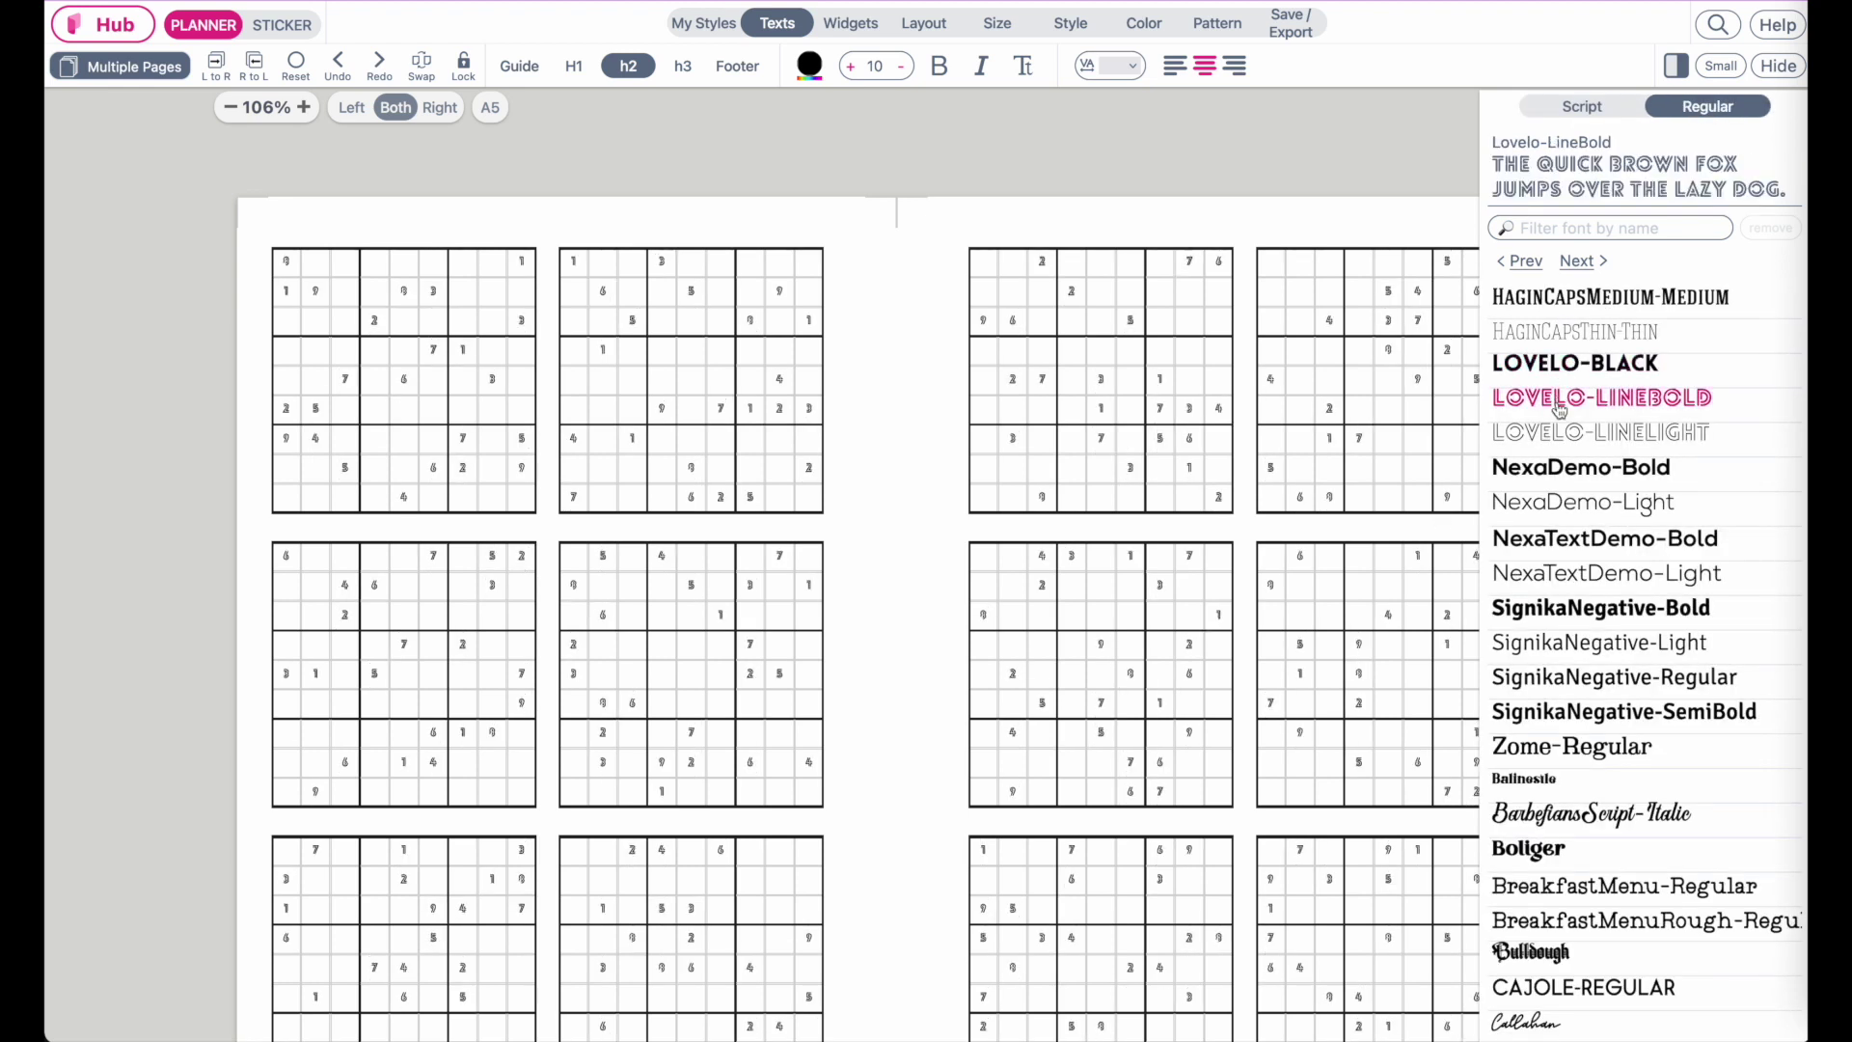
{"action": "left_click", "coordinate": [1582, 501]}
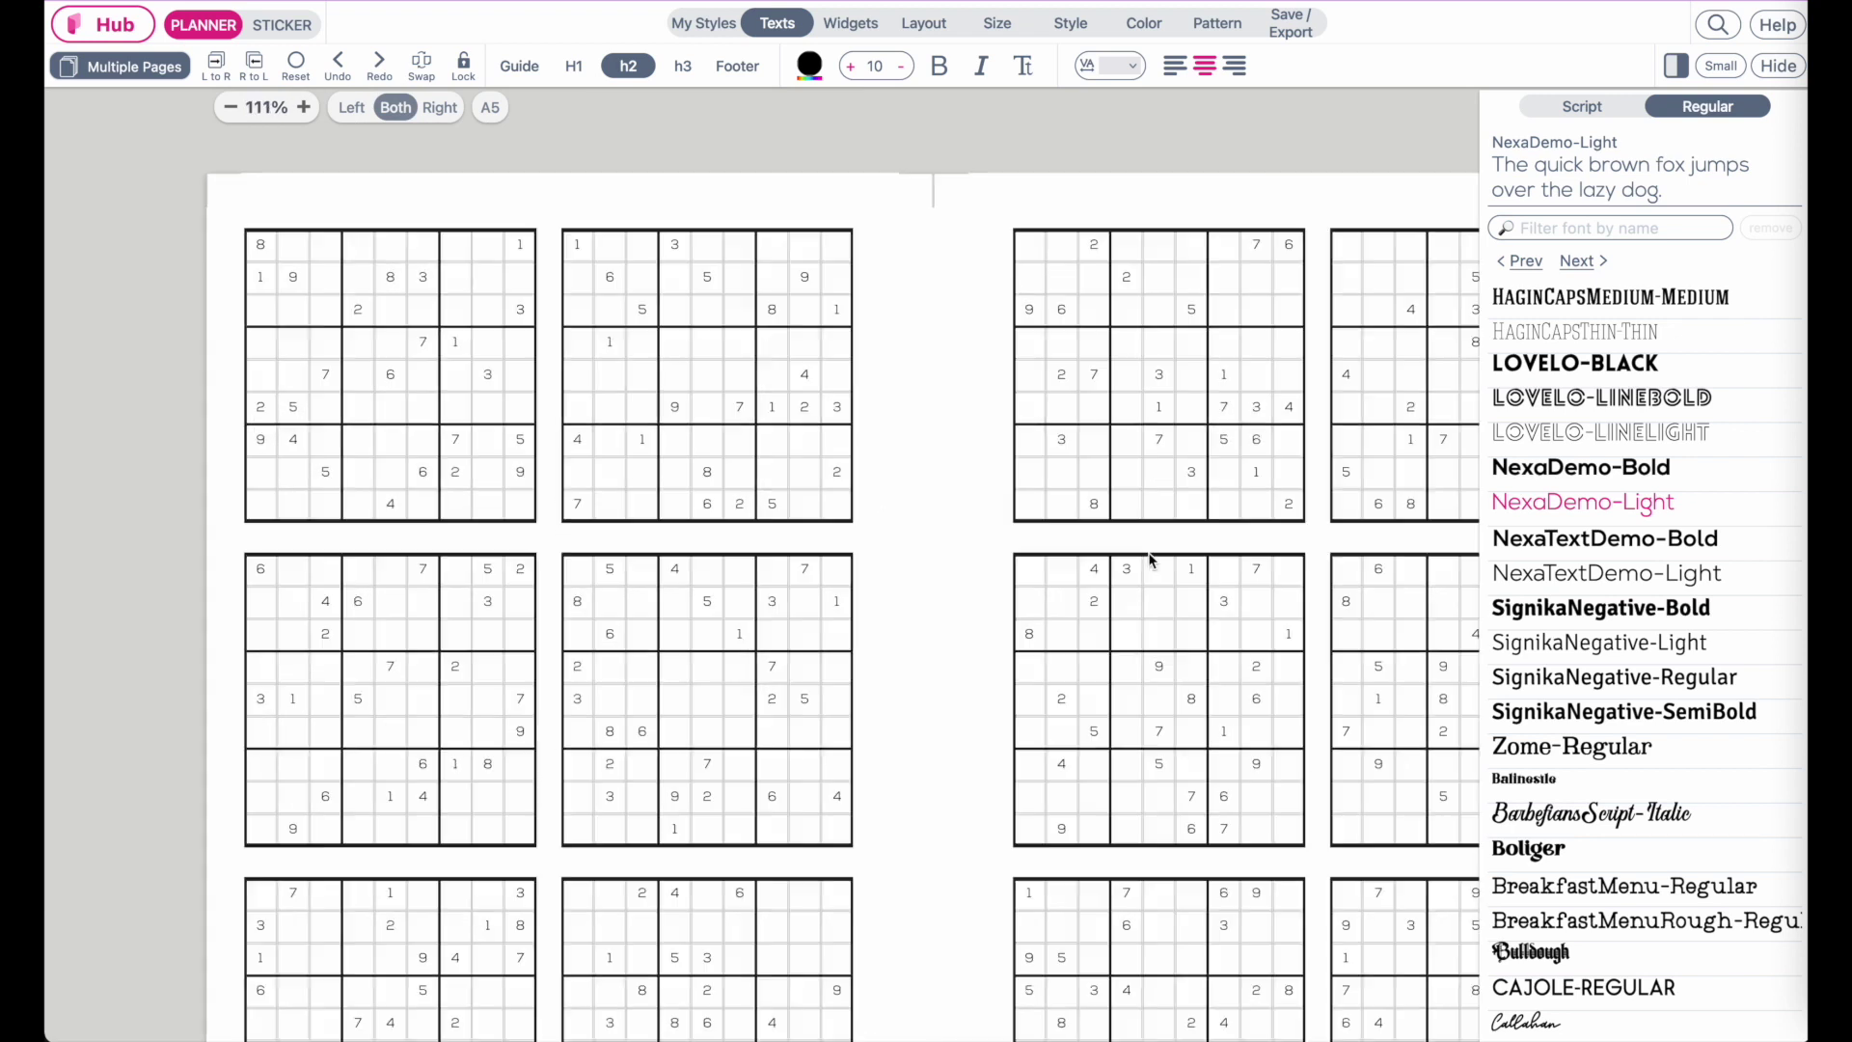
{"action": "scroll", "coordinate": [1150, 559], "scroll_direction": "down", "scroll_amount": 2}
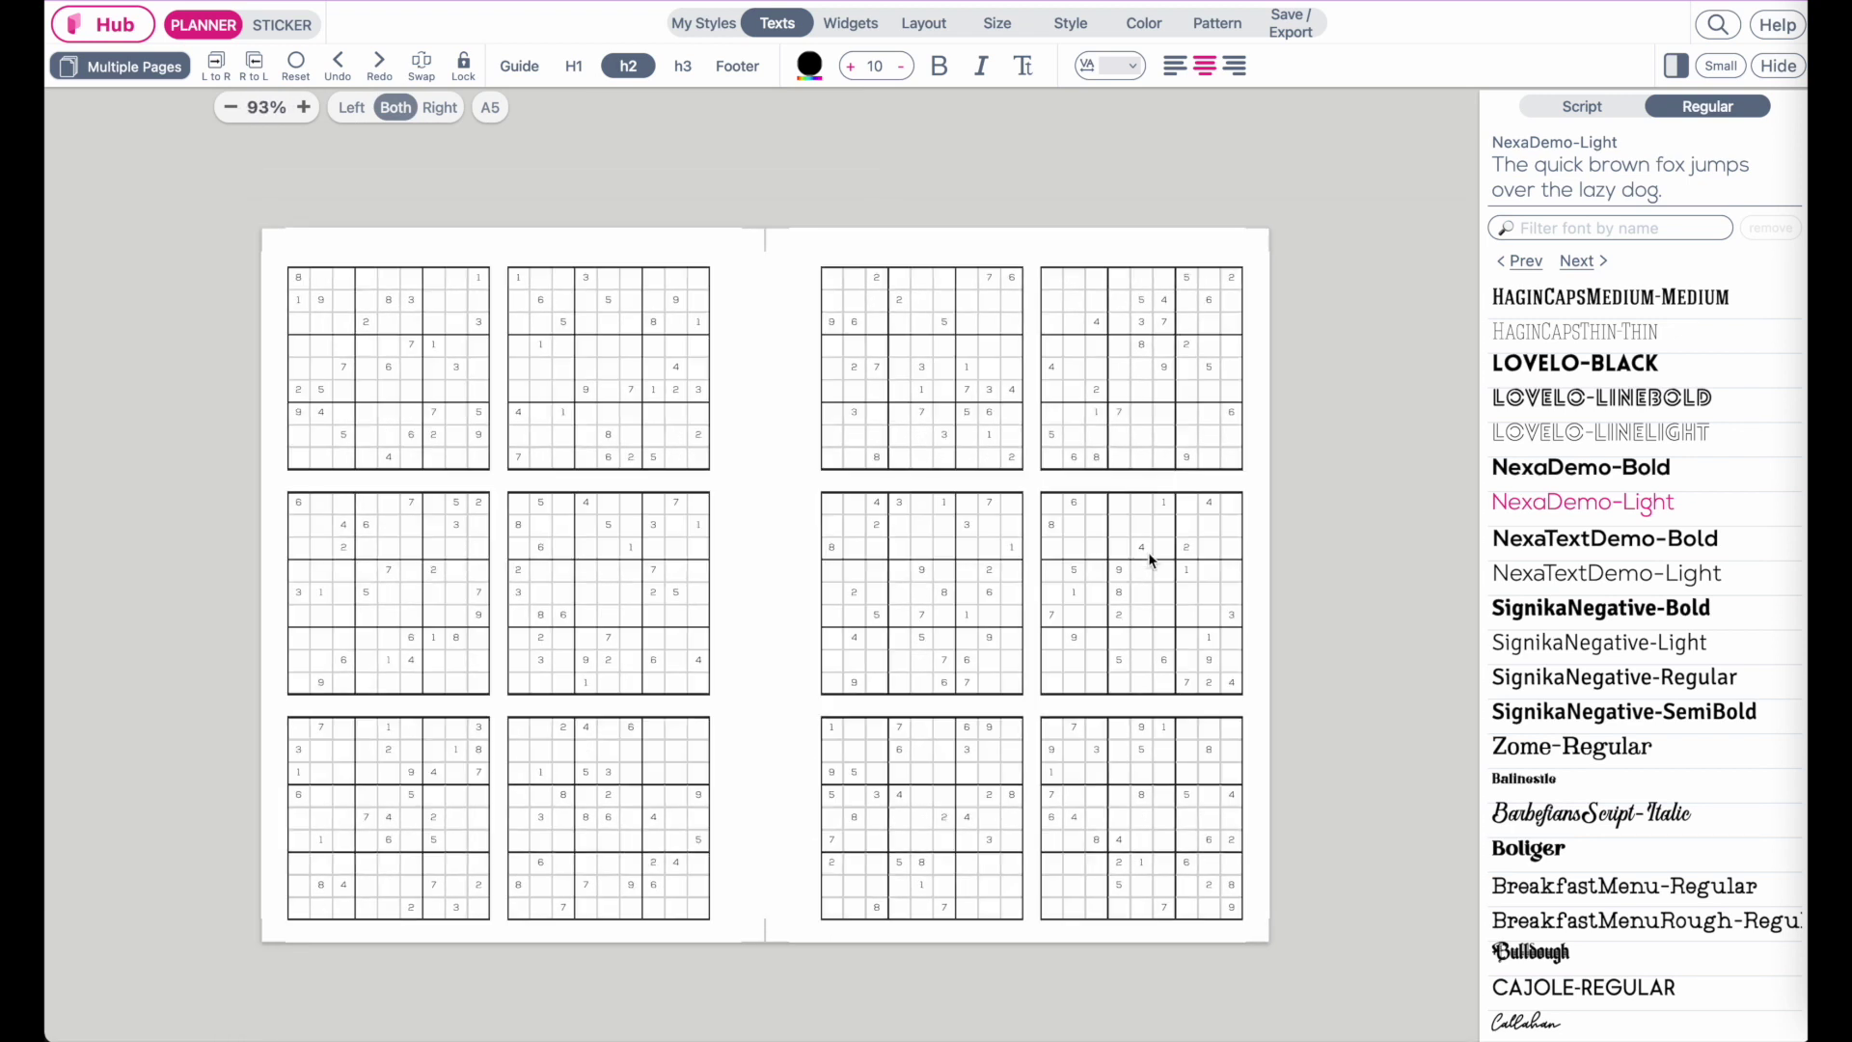
{"action": "left_click", "coordinate": [159, 72]}
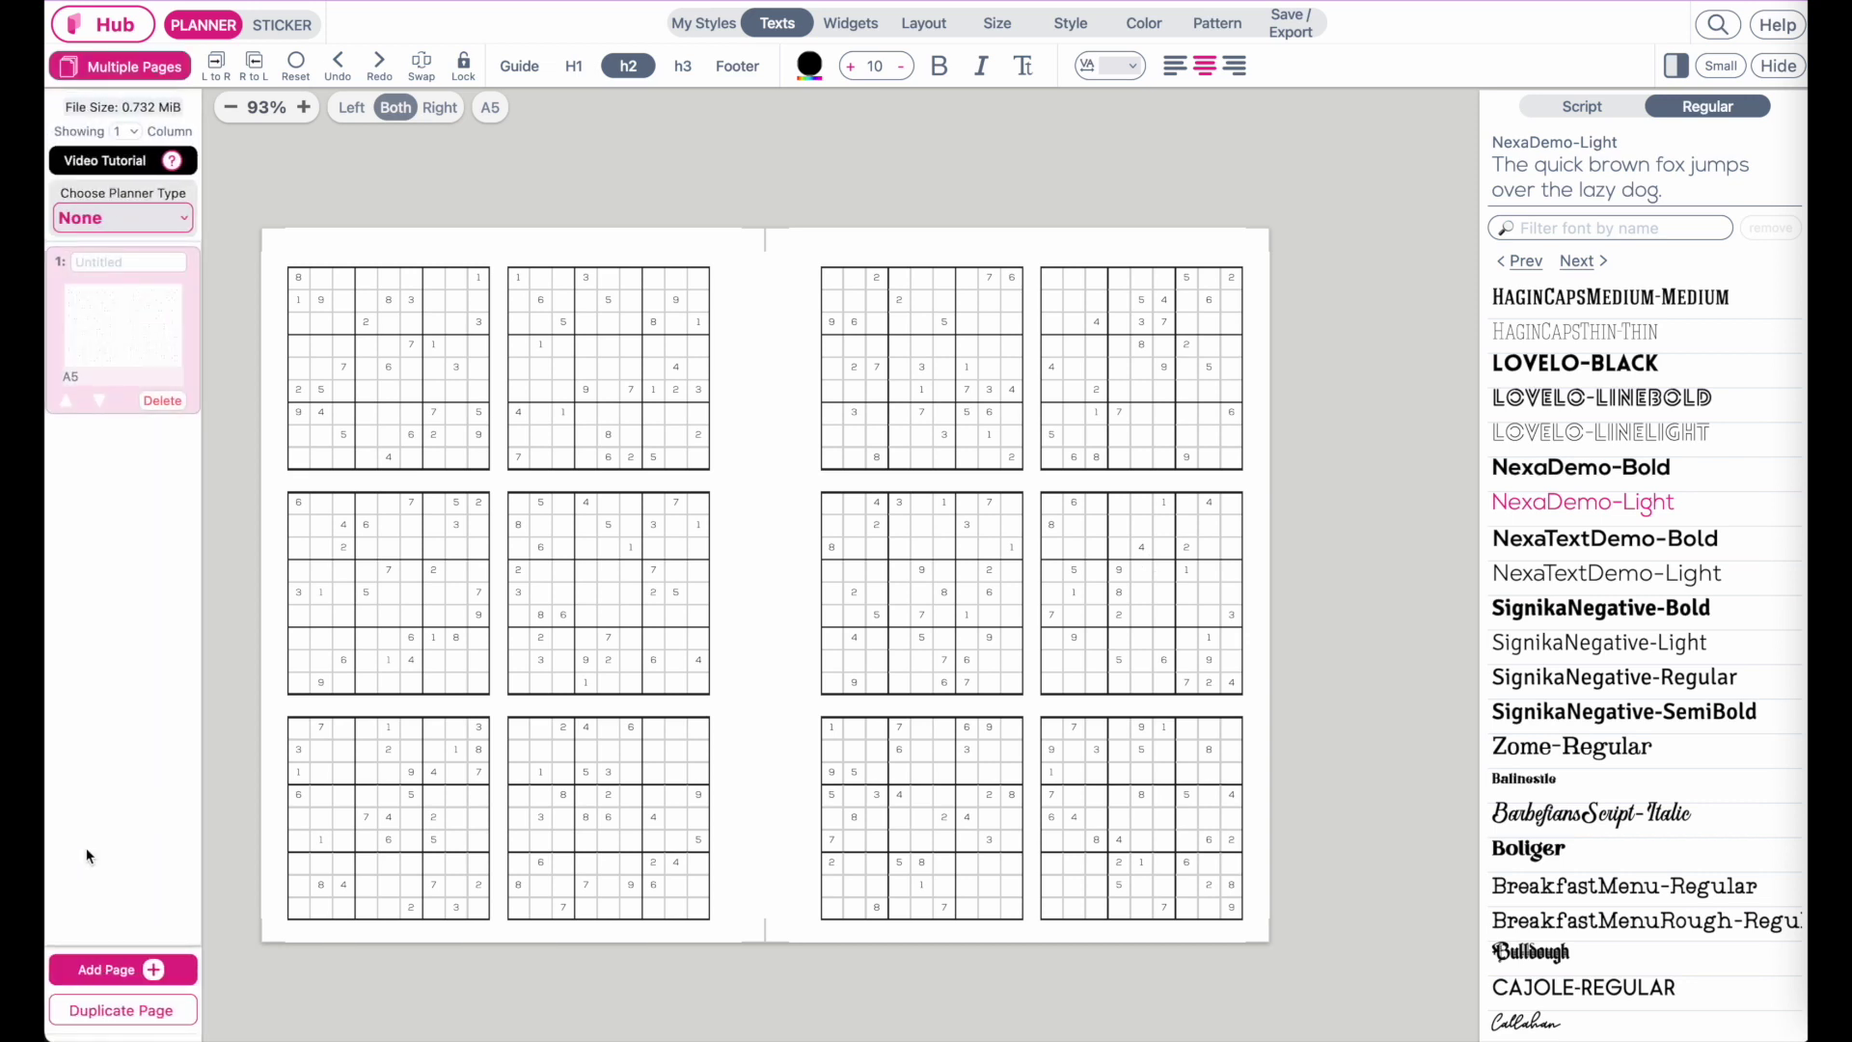
Add a second page and randomize the left page's top-left, middle-left and bottom-left Sudokus.
{"action": "left_click", "coordinate": [145, 1023]}
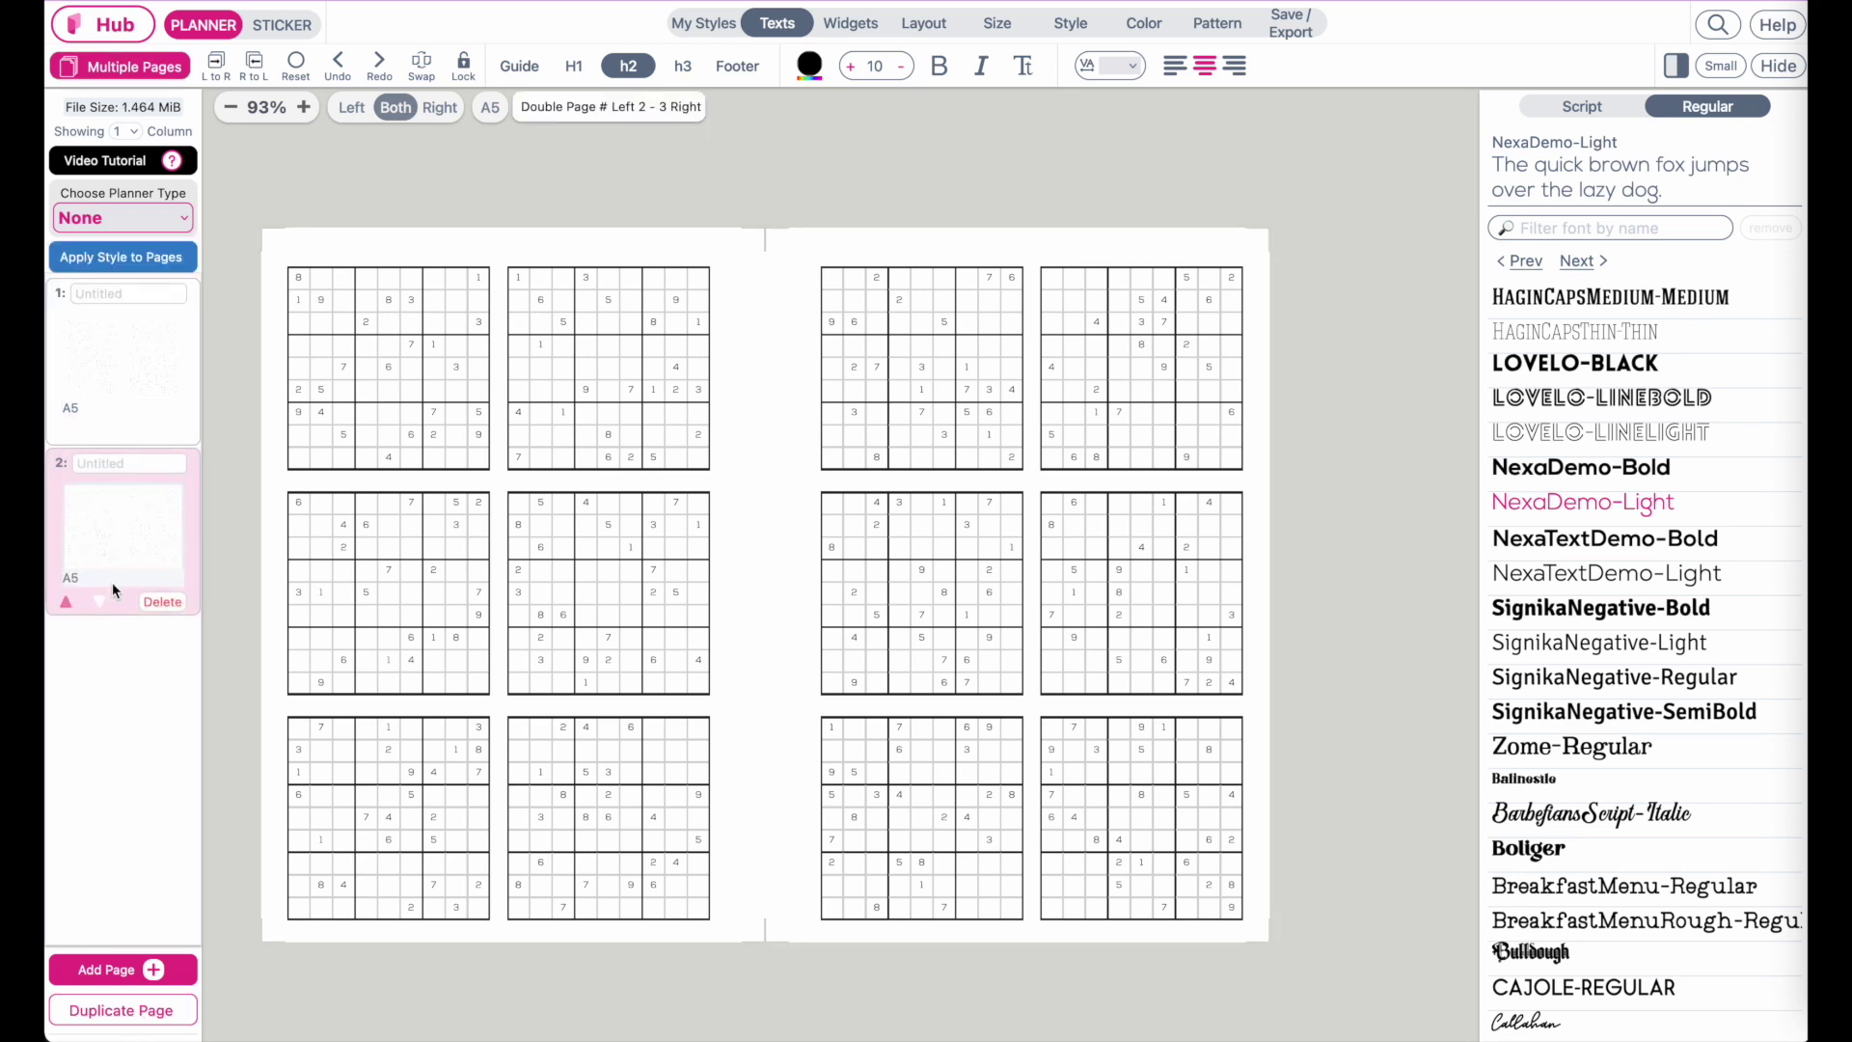
{"action": "left_click", "coordinate": [394, 338]}
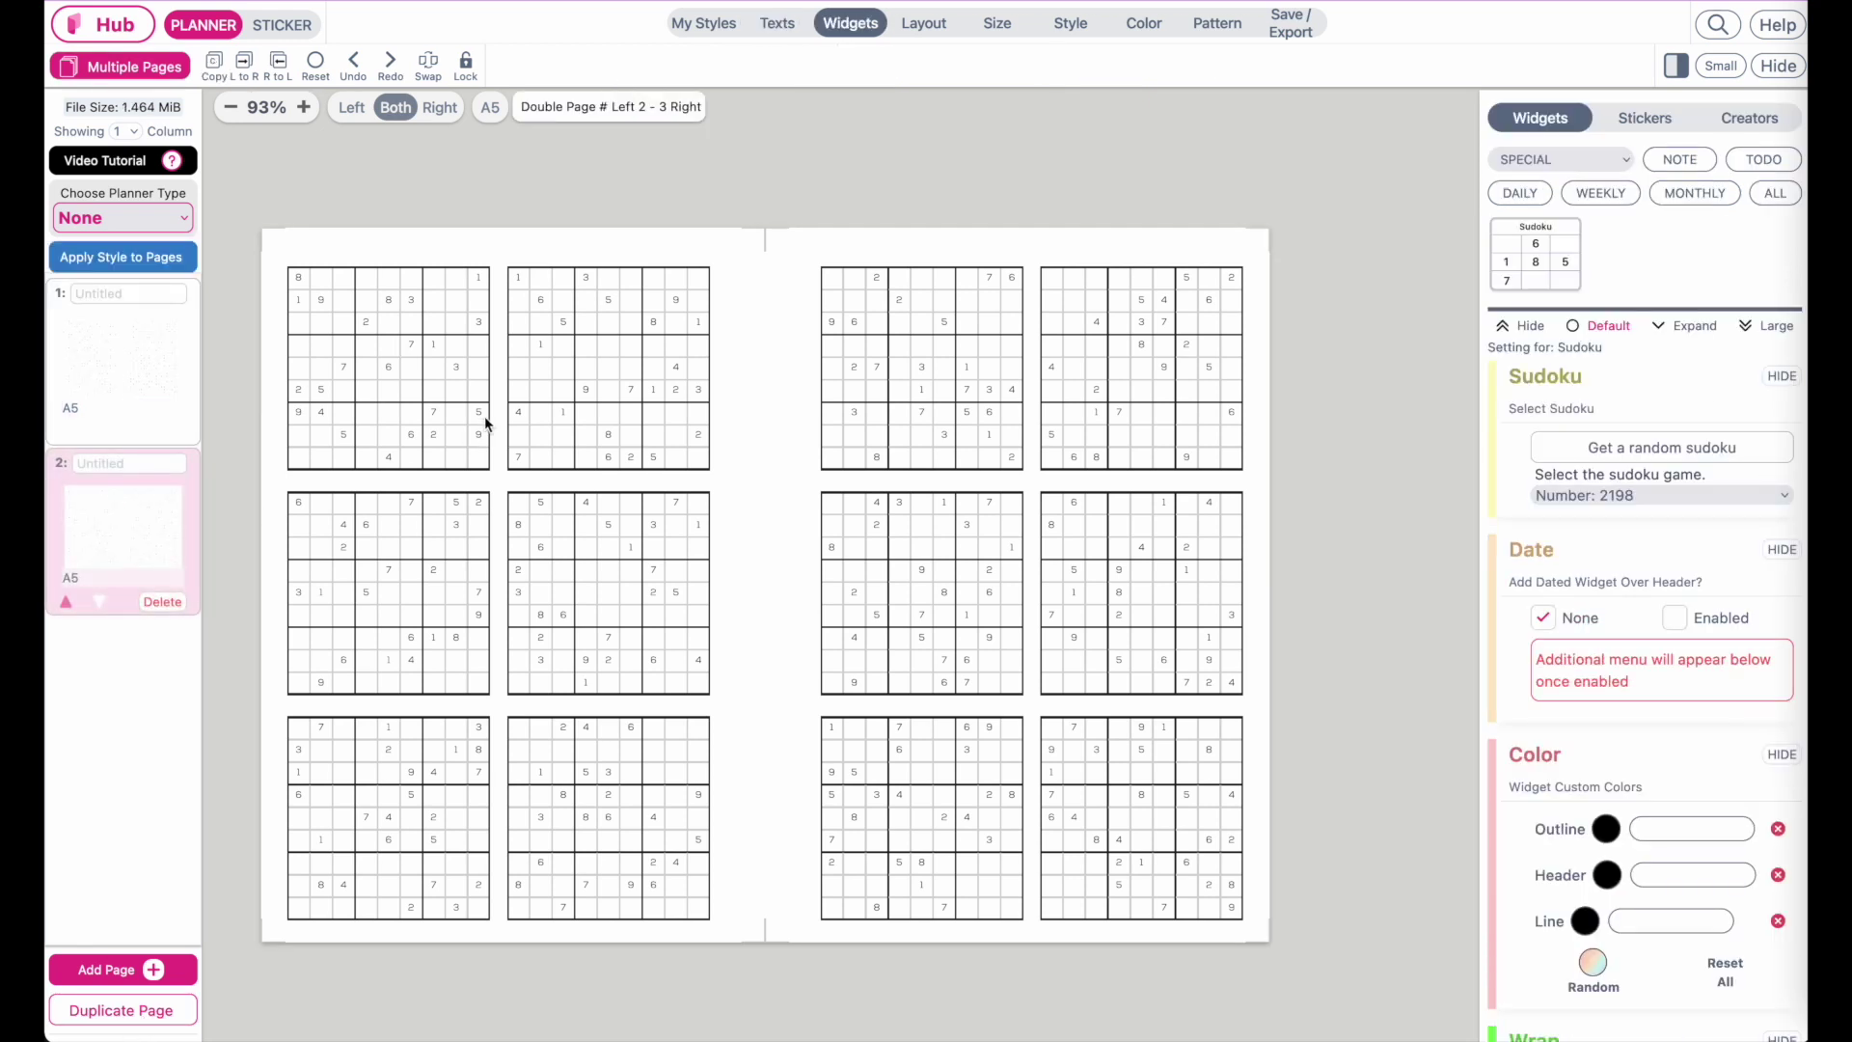
{"action": "left_click", "coordinate": [1621, 450]}
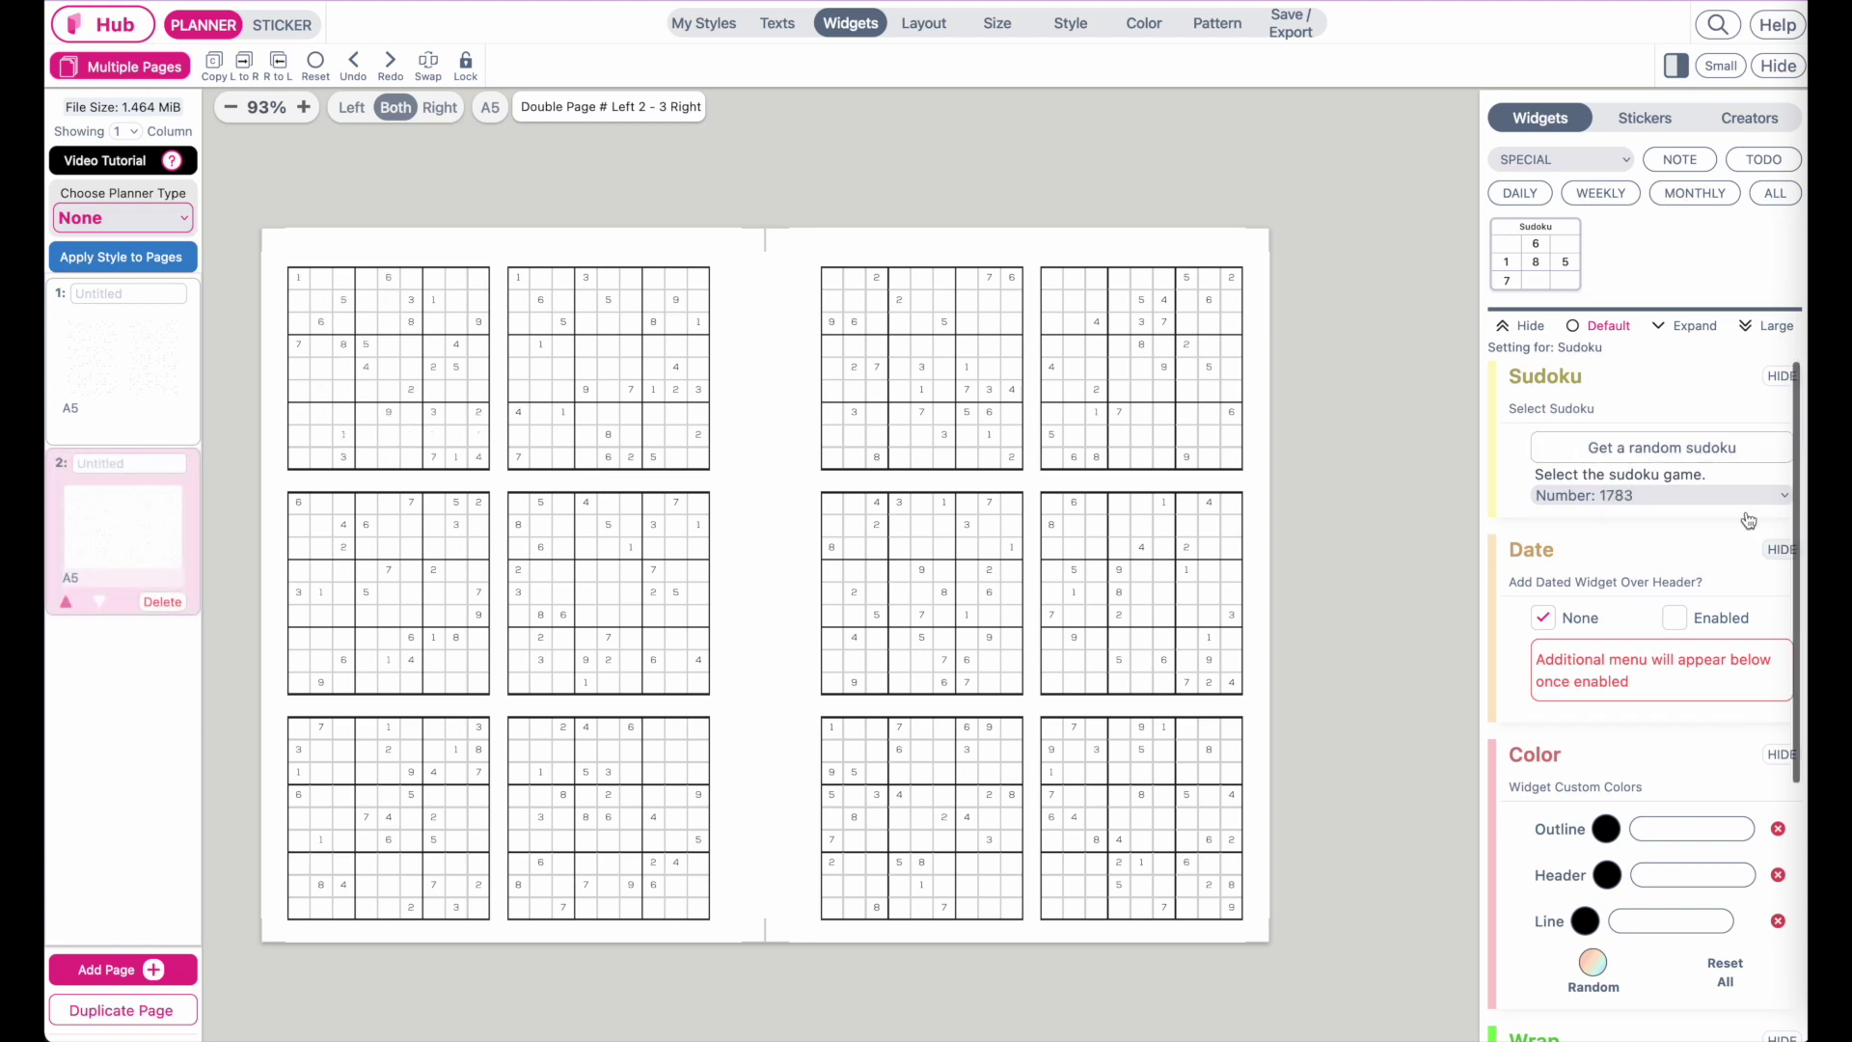
{"action": "left_click", "coordinate": [1679, 449]}
{"action": "left_click", "coordinate": [1716, 464]}
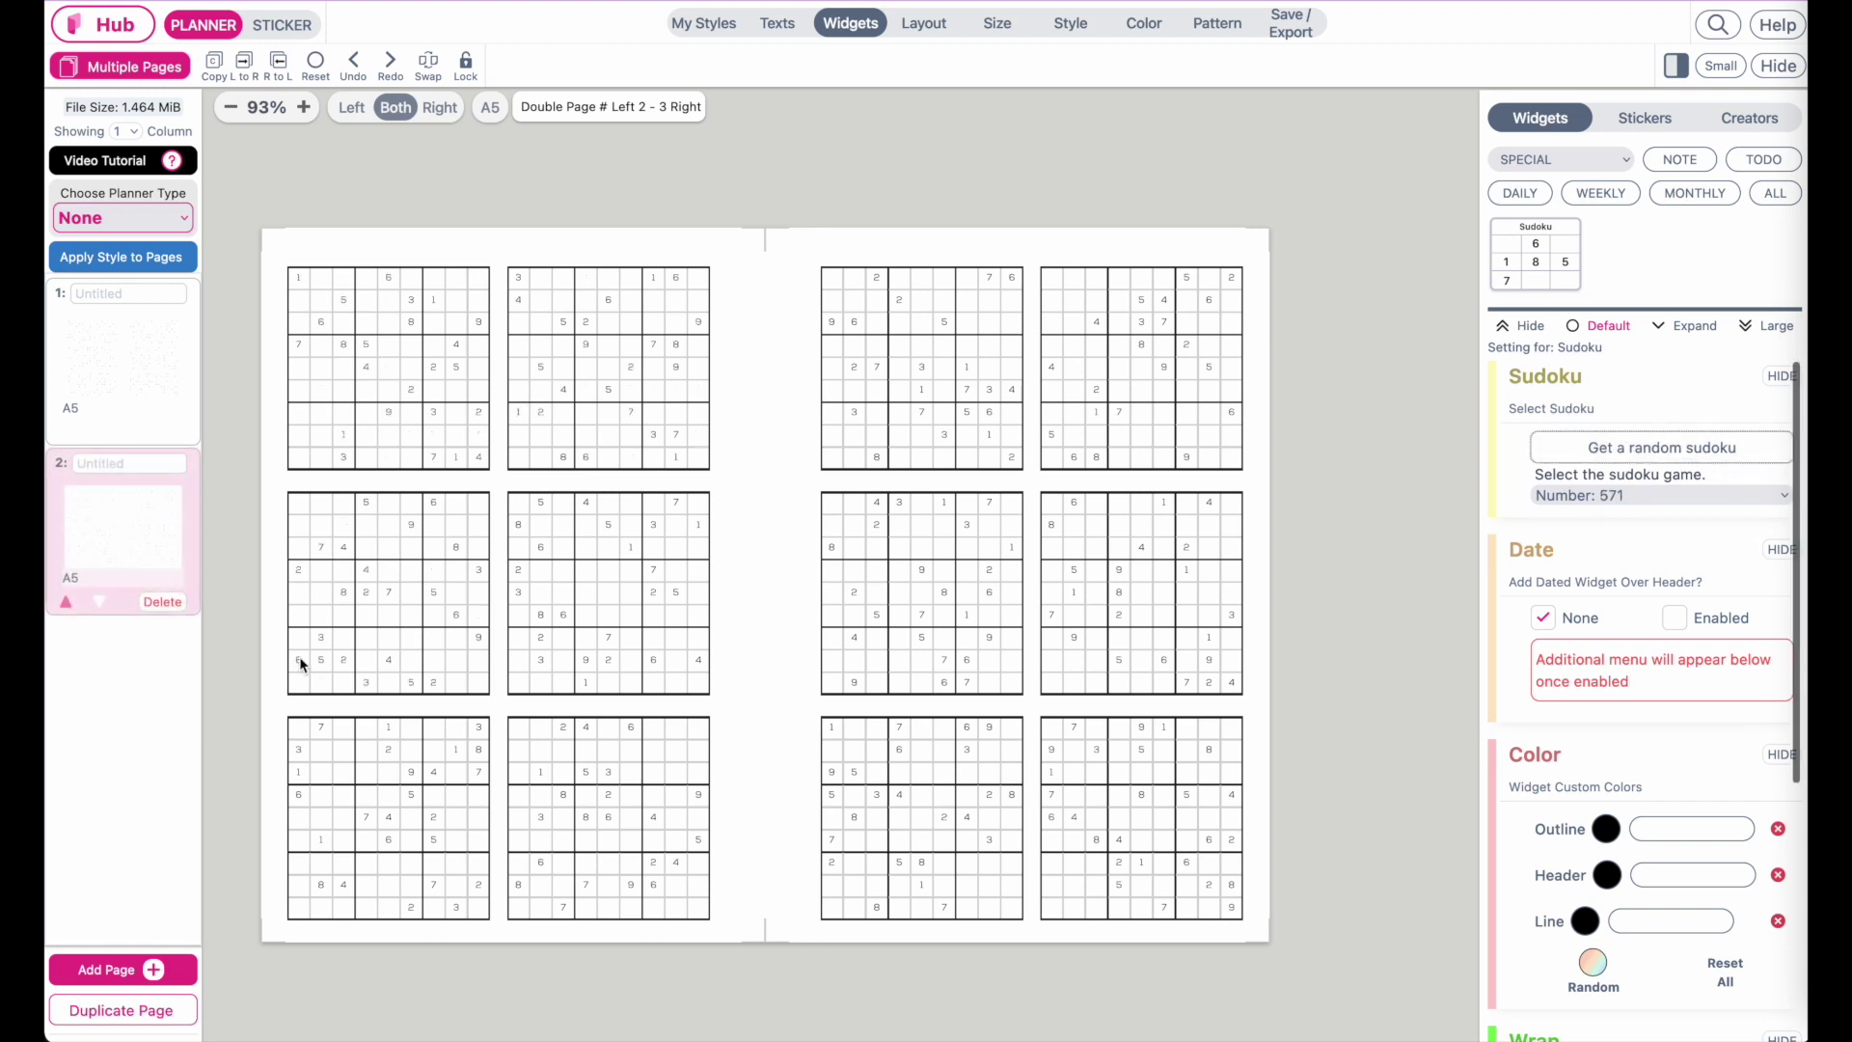
{"action": "left_click", "coordinate": [1636, 448]}
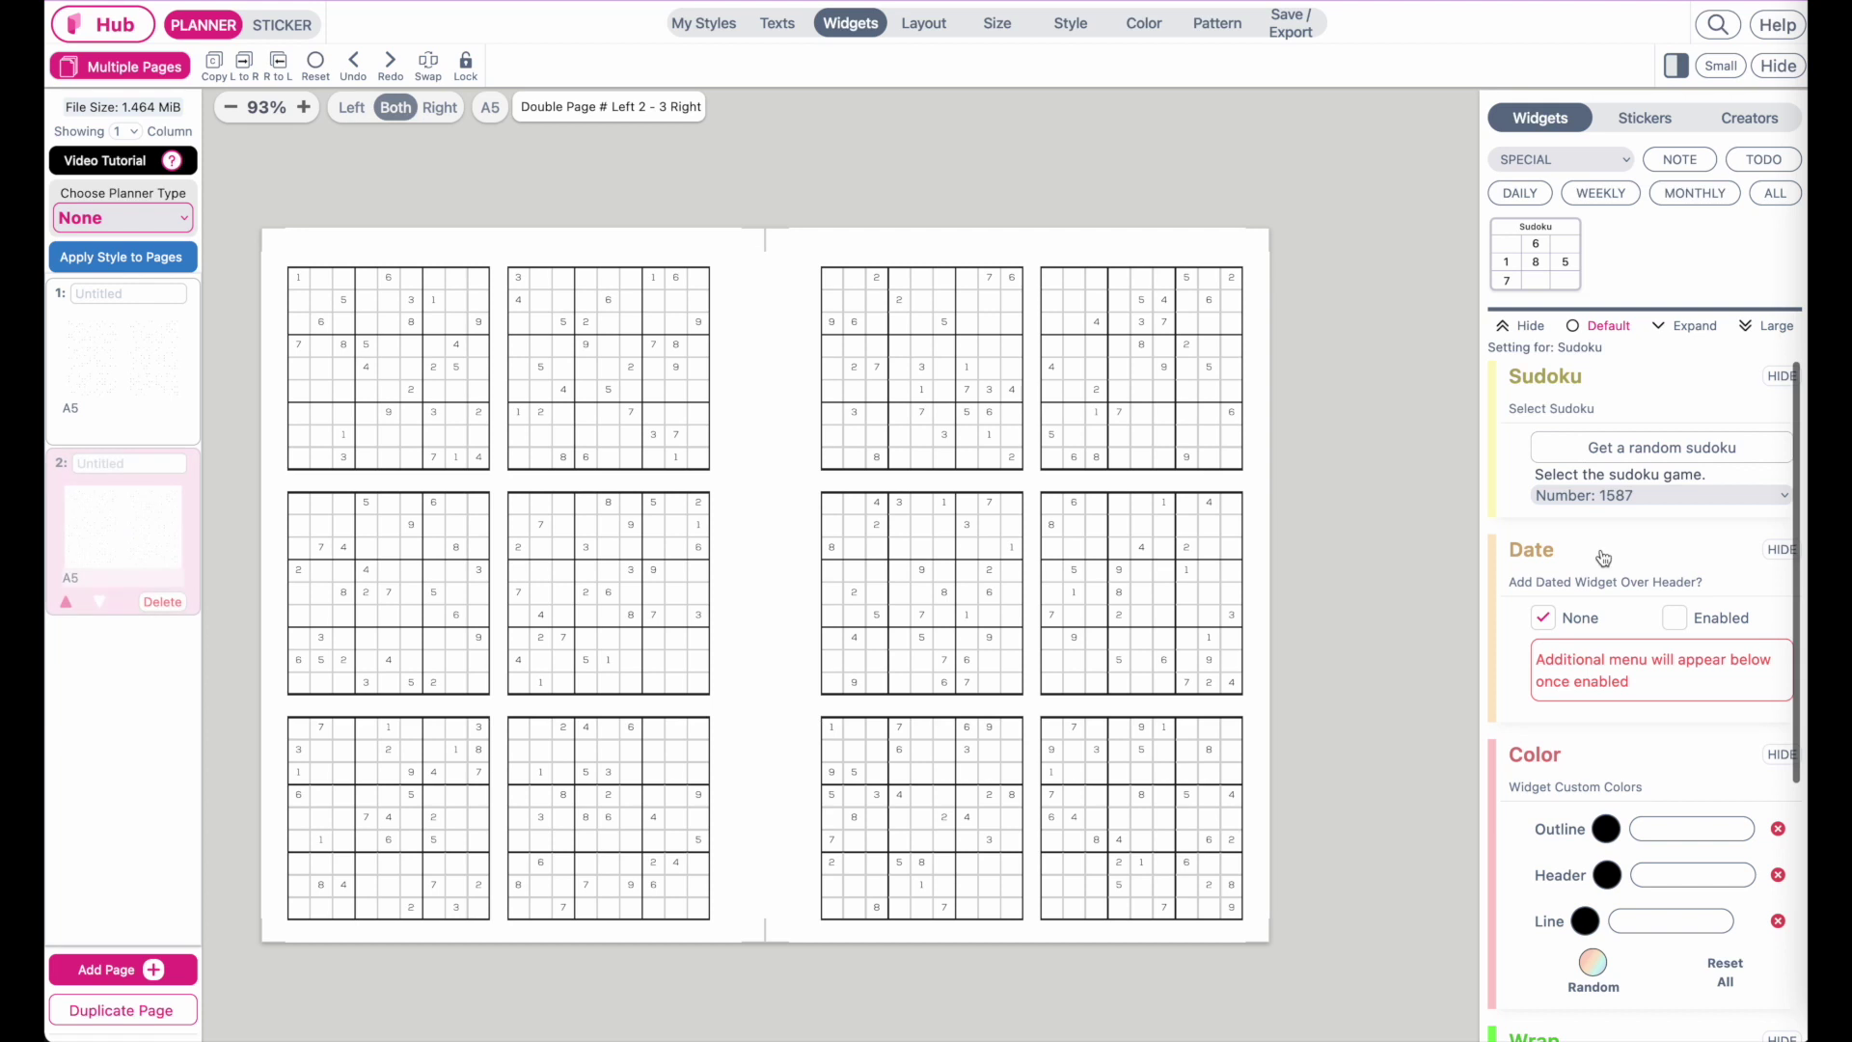
{"action": "left_click", "coordinate": [1592, 450]}
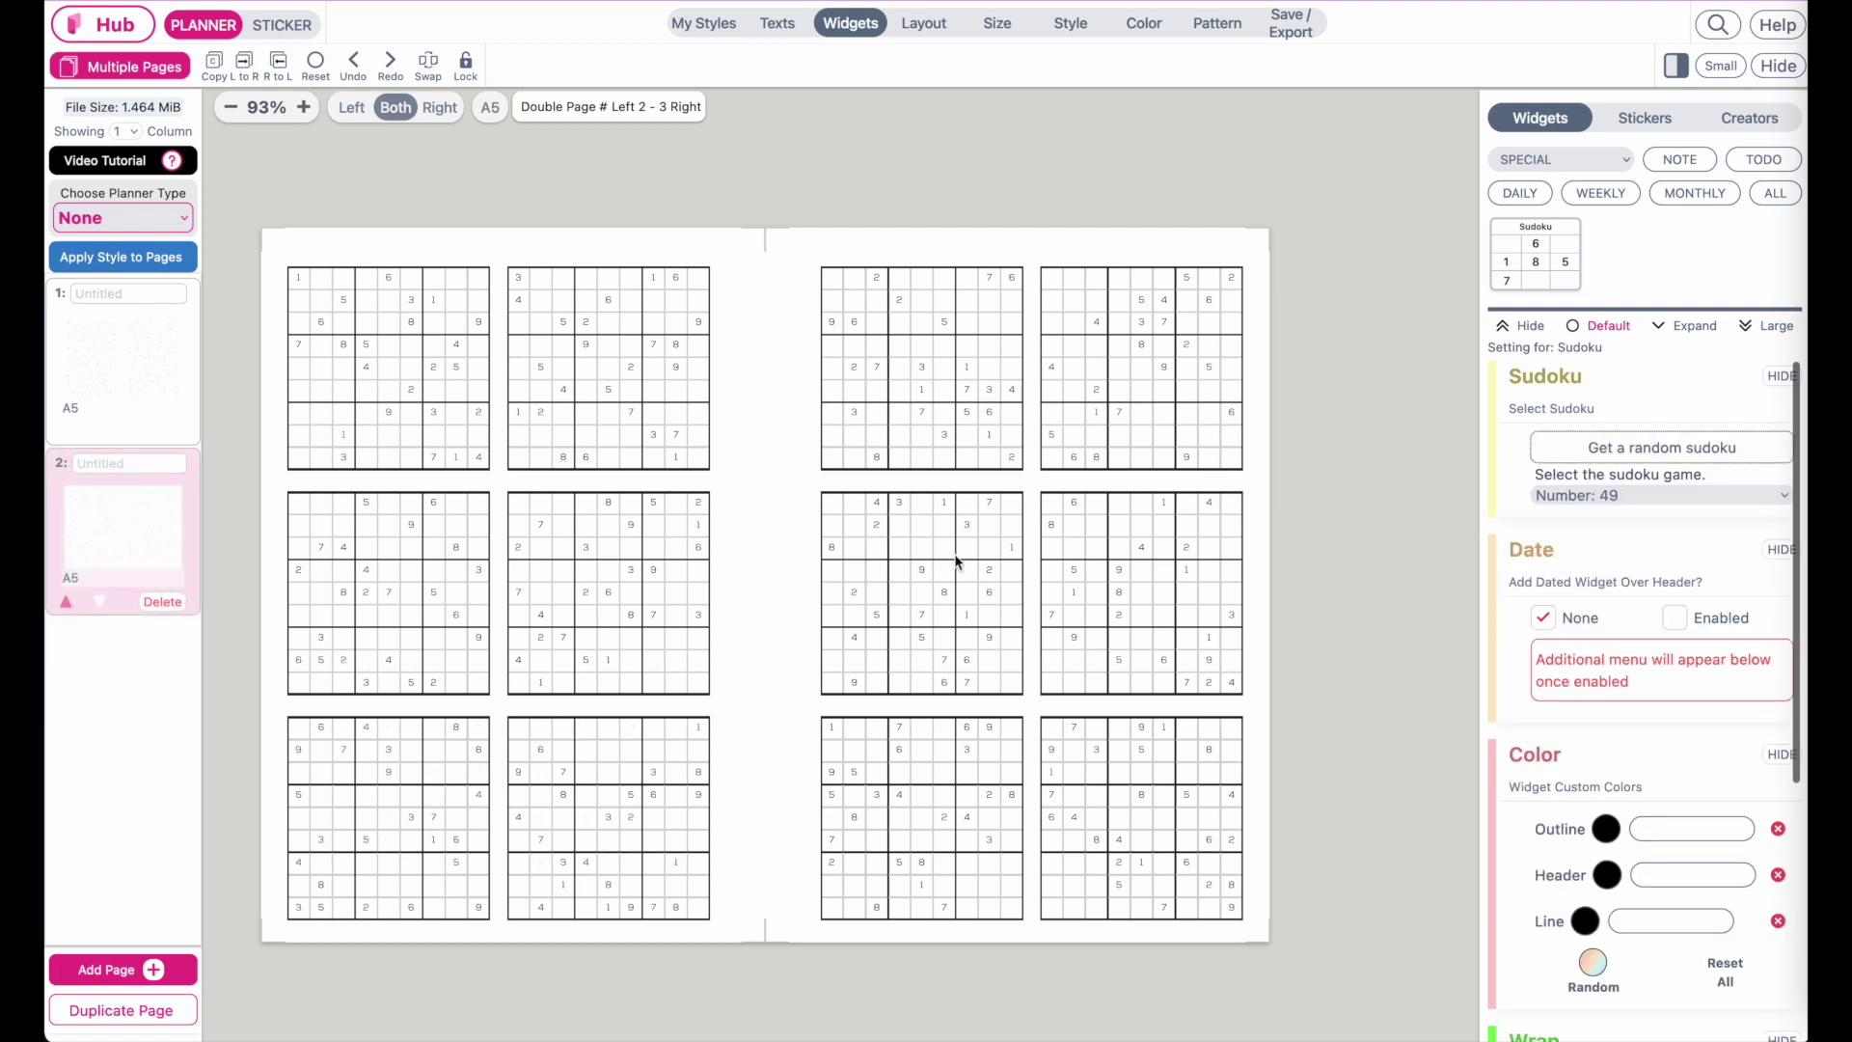
Randomize the right page's top-right, middle-right, middle-left and bottom Sudokus.
{"action": "left_click", "coordinate": [1253, 421]}
{"action": "left_click", "coordinate": [1622, 449]}
{"action": "left_click", "coordinate": [1044, 599]}
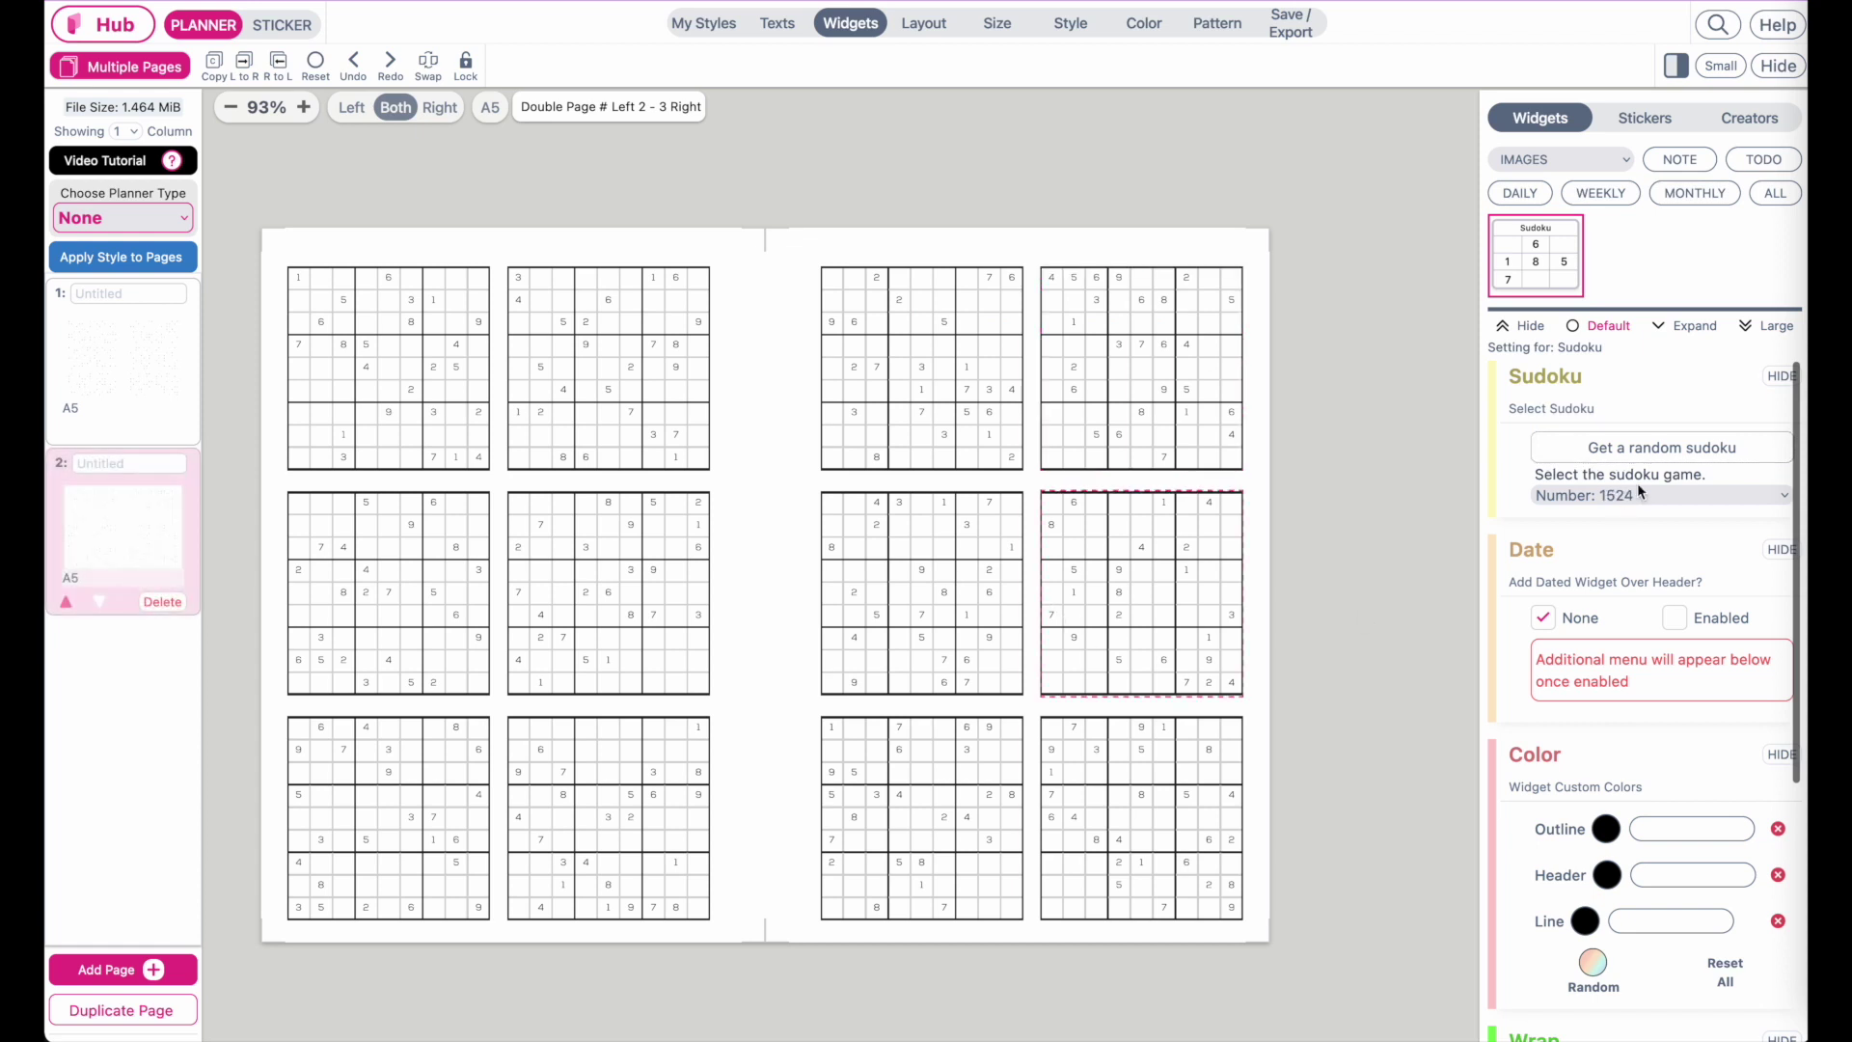
{"action": "left_click", "coordinate": [1647, 452]}
{"action": "left_click", "coordinate": [987, 602]}
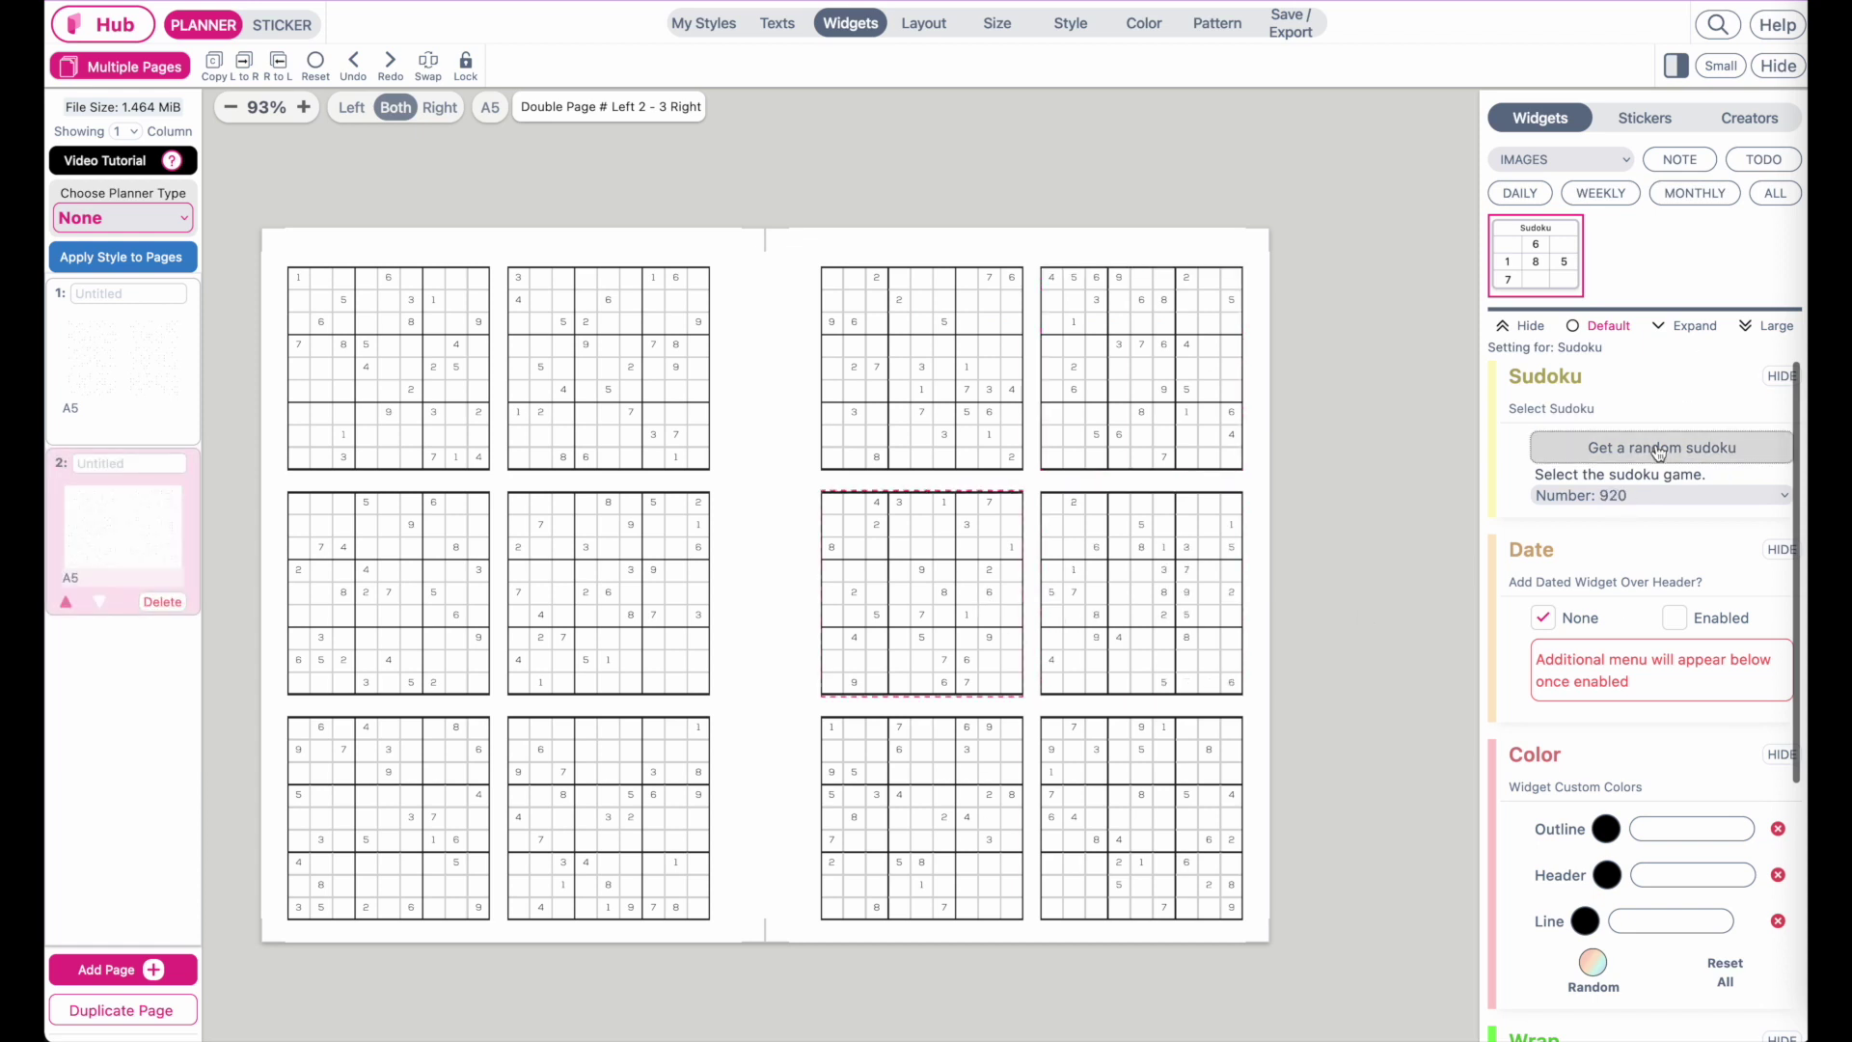
{"action": "left_click", "coordinate": [1708, 448]}
{"action": "left_click", "coordinate": [1037, 777]}
{"action": "left_click", "coordinate": [1650, 450]}
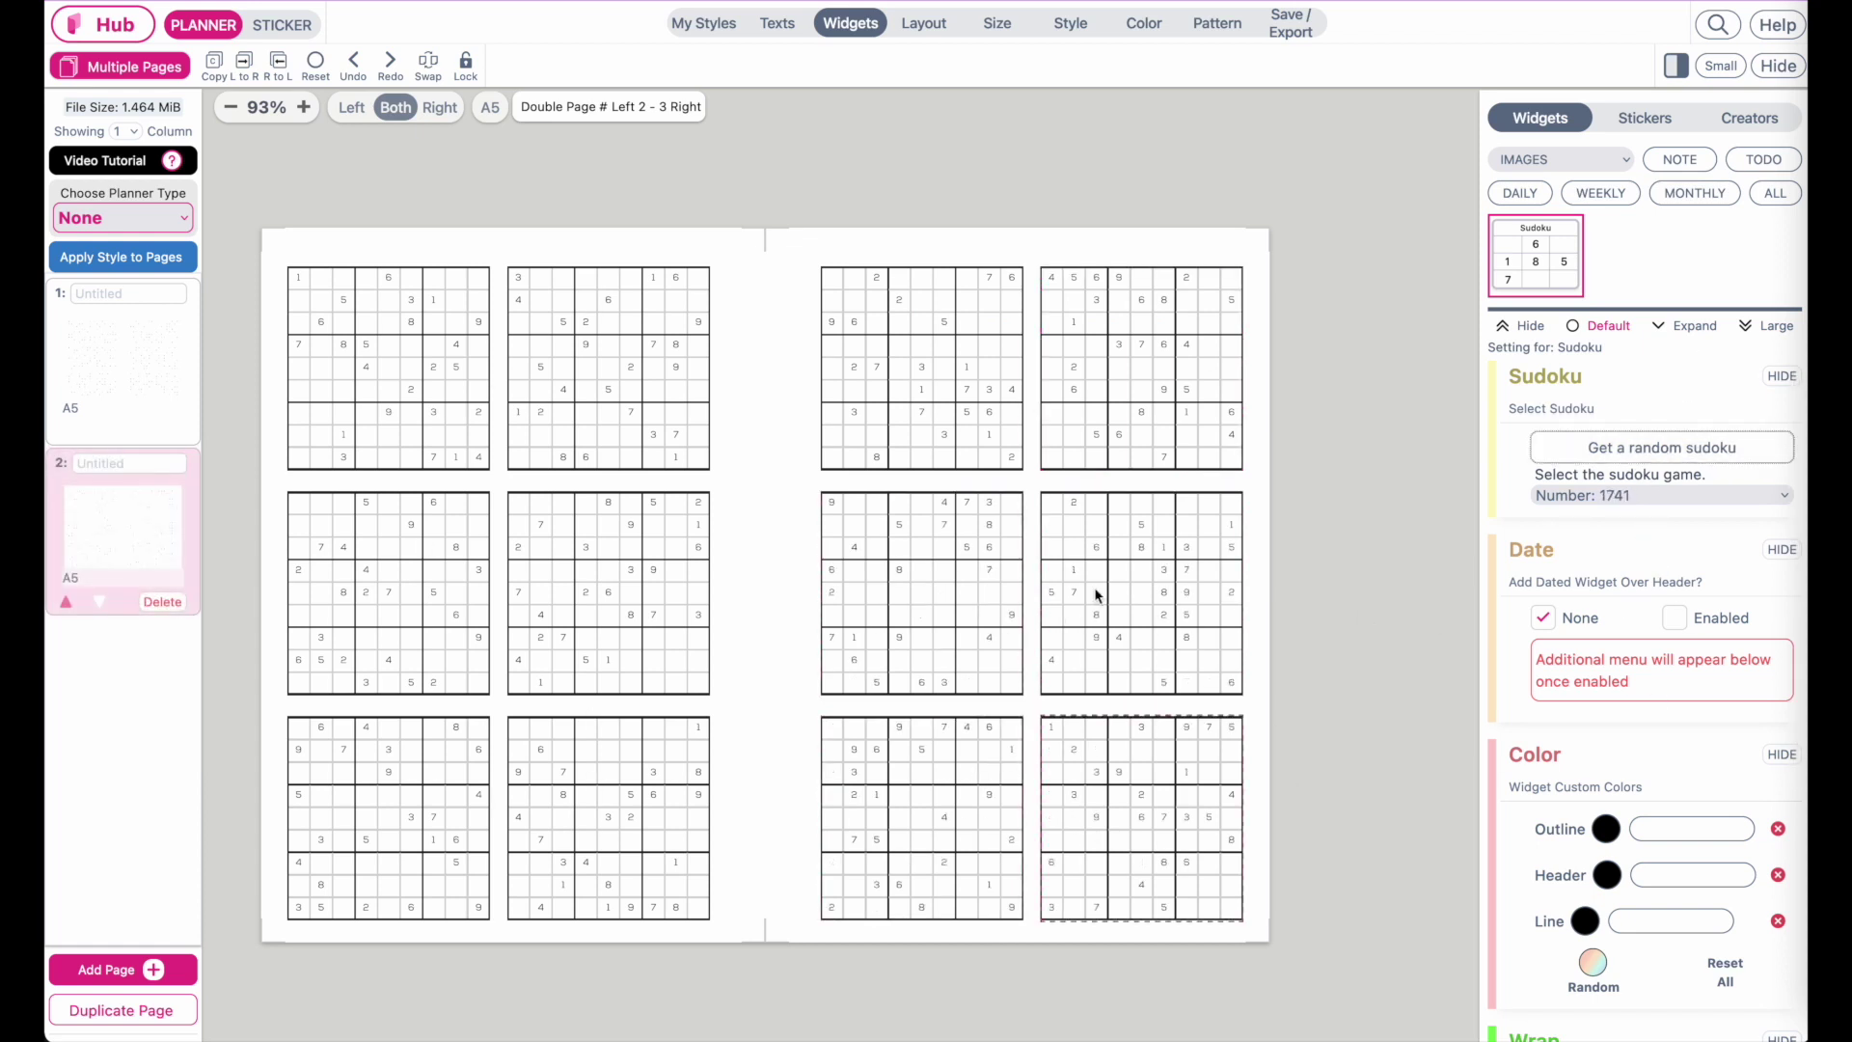